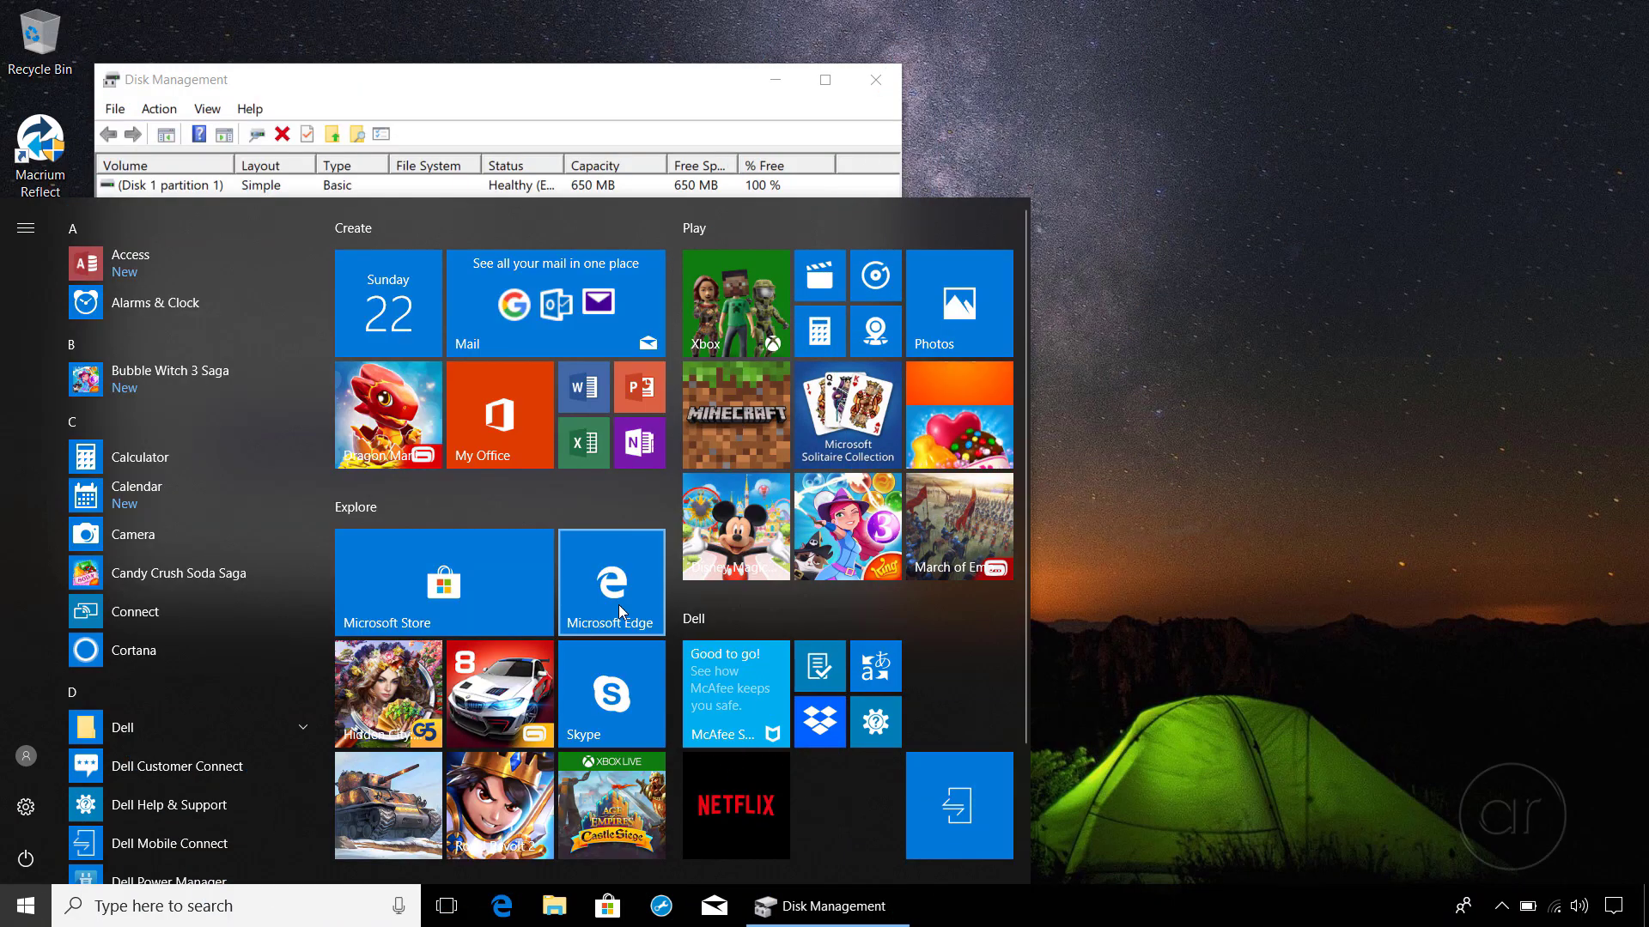
Check Disk 0's partitions and the uninitialized 335.35 GB Disk 1 in Disk Management, without initializing, then close it
{"action": "left_click", "coordinate": [617, 606]}
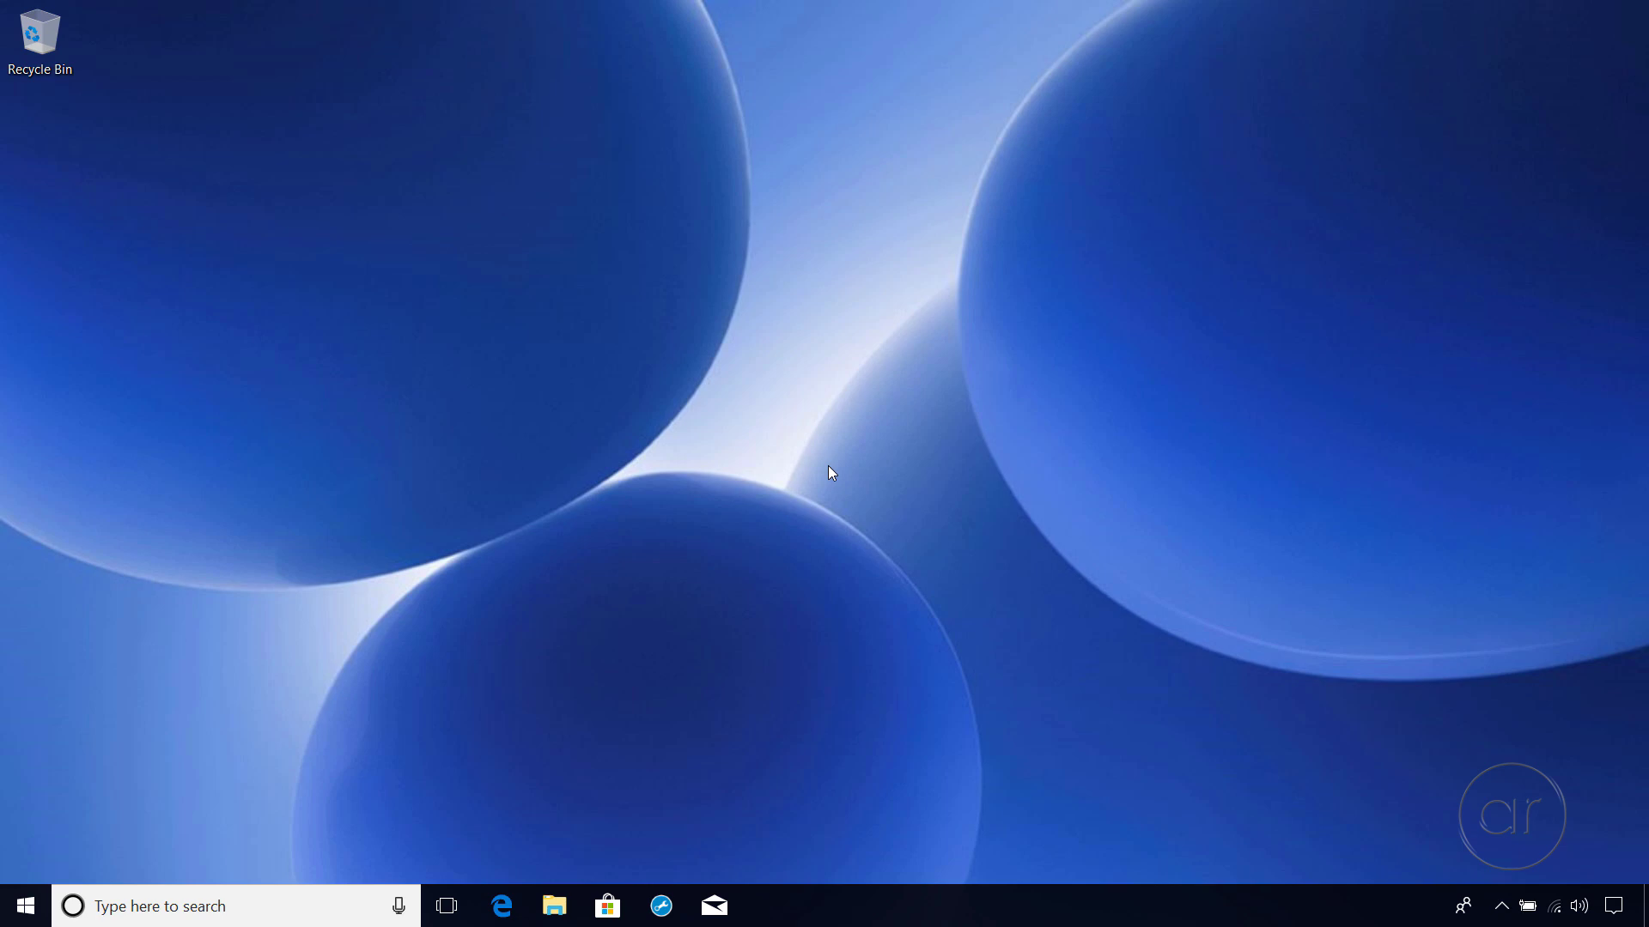
{"action": "left_click", "coordinate": [38, 915]}
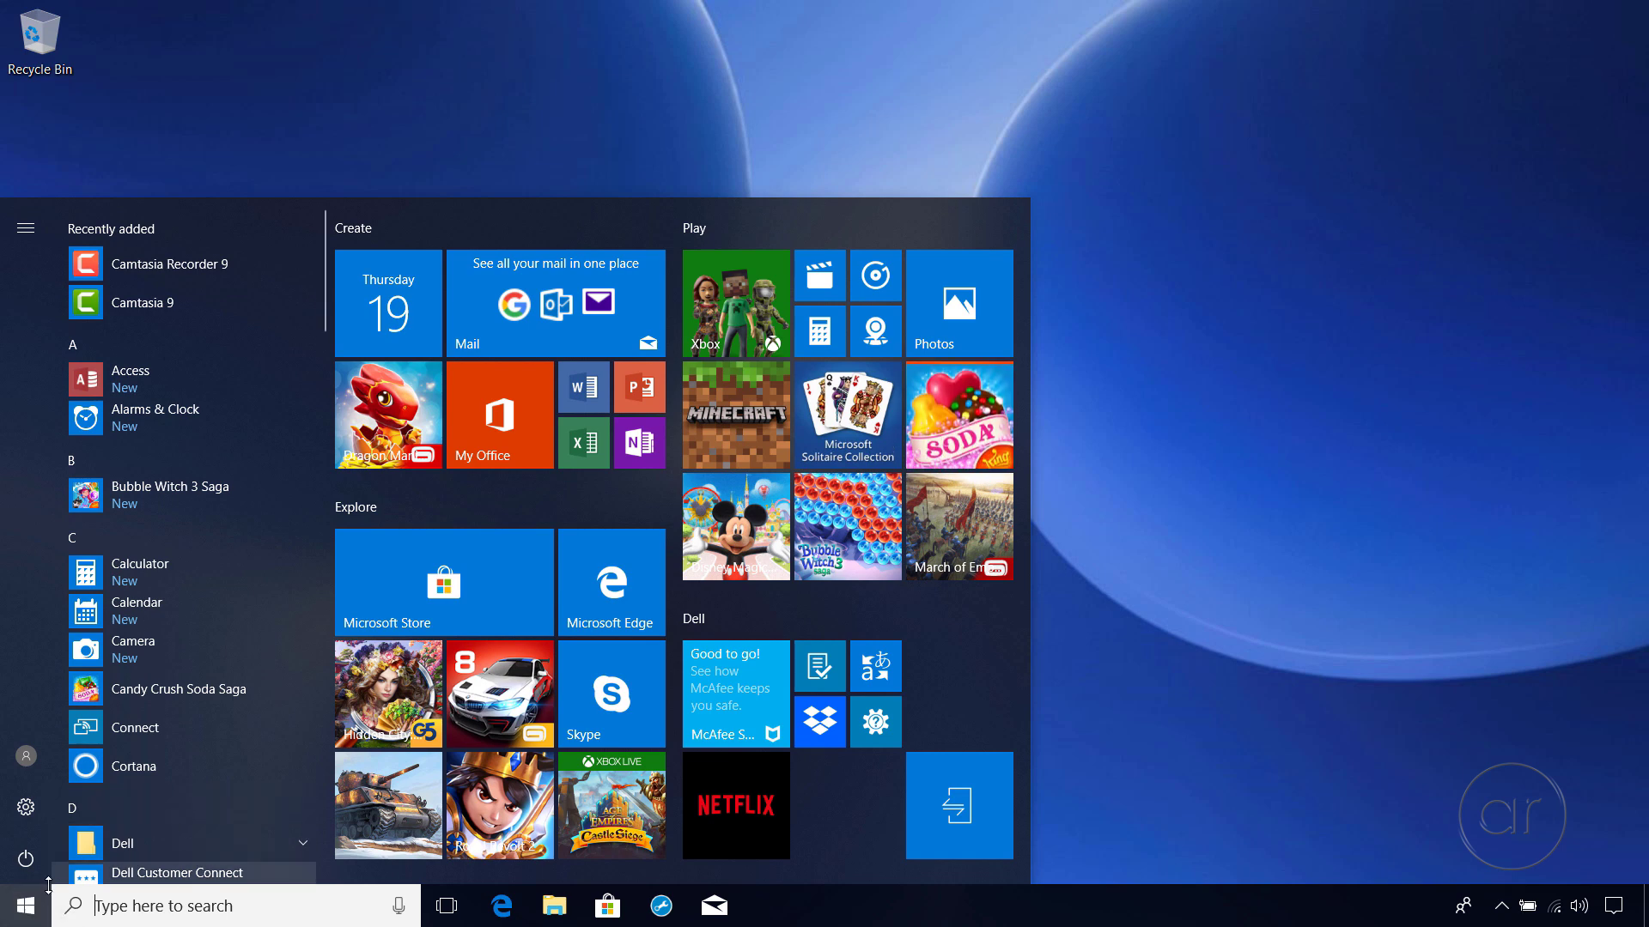
{"action": "right_click", "coordinate": [23, 904]}
{"action": "left_click", "coordinate": [127, 517]}
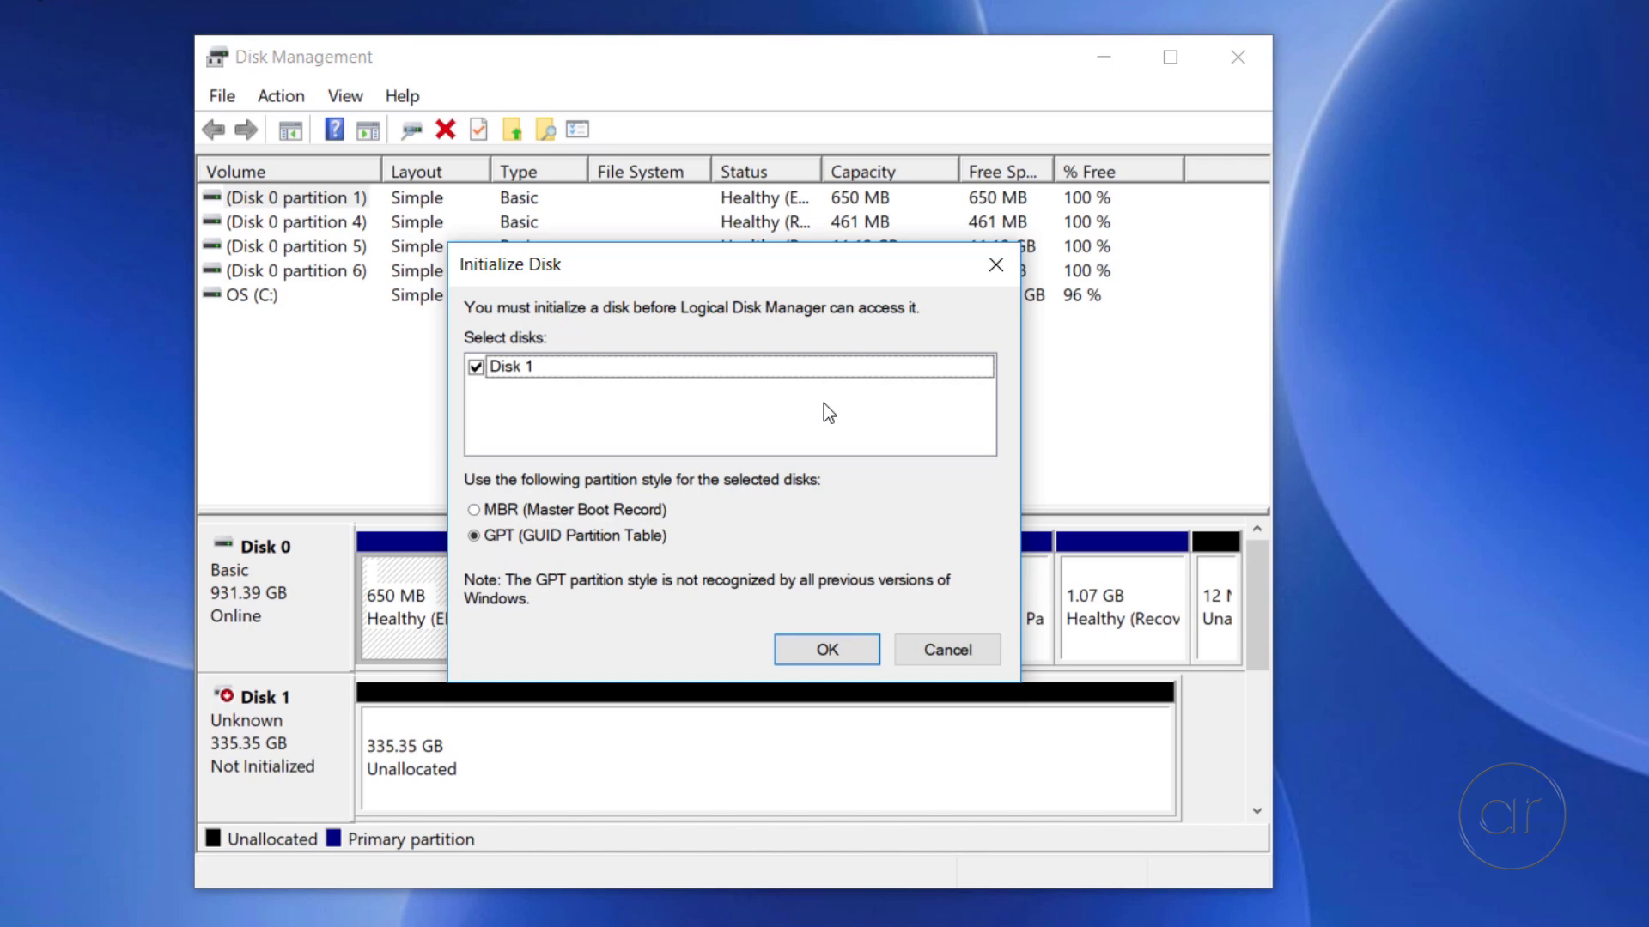
{"action": "left_click", "coordinate": [945, 653]}
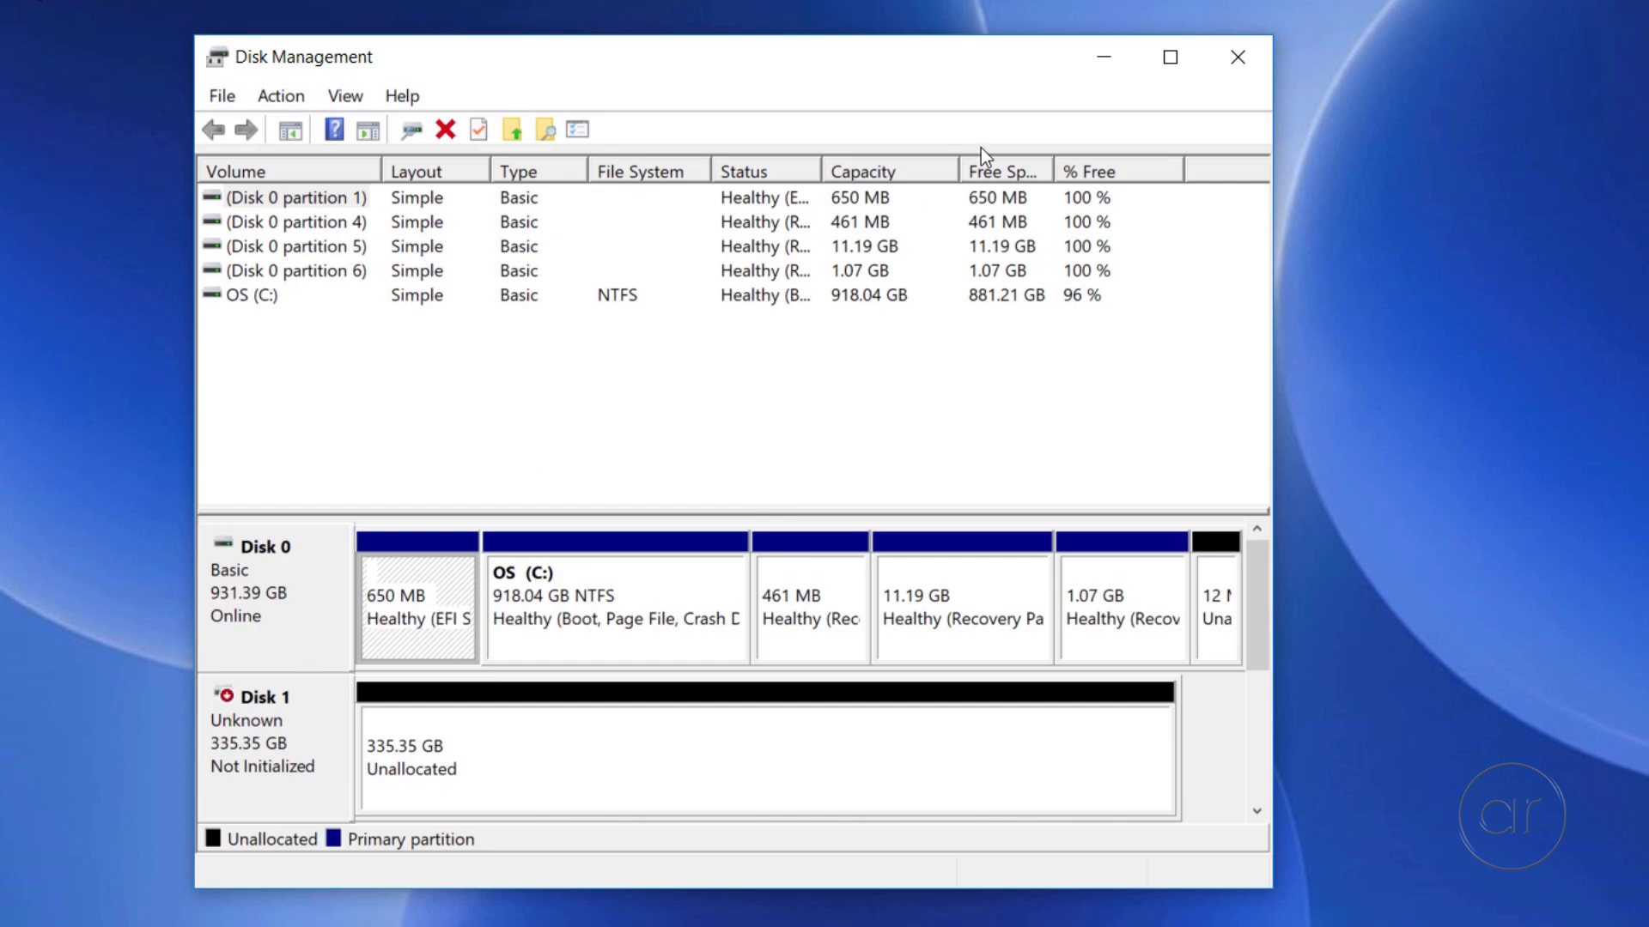
{"action": "left_click", "coordinate": [1238, 57]}
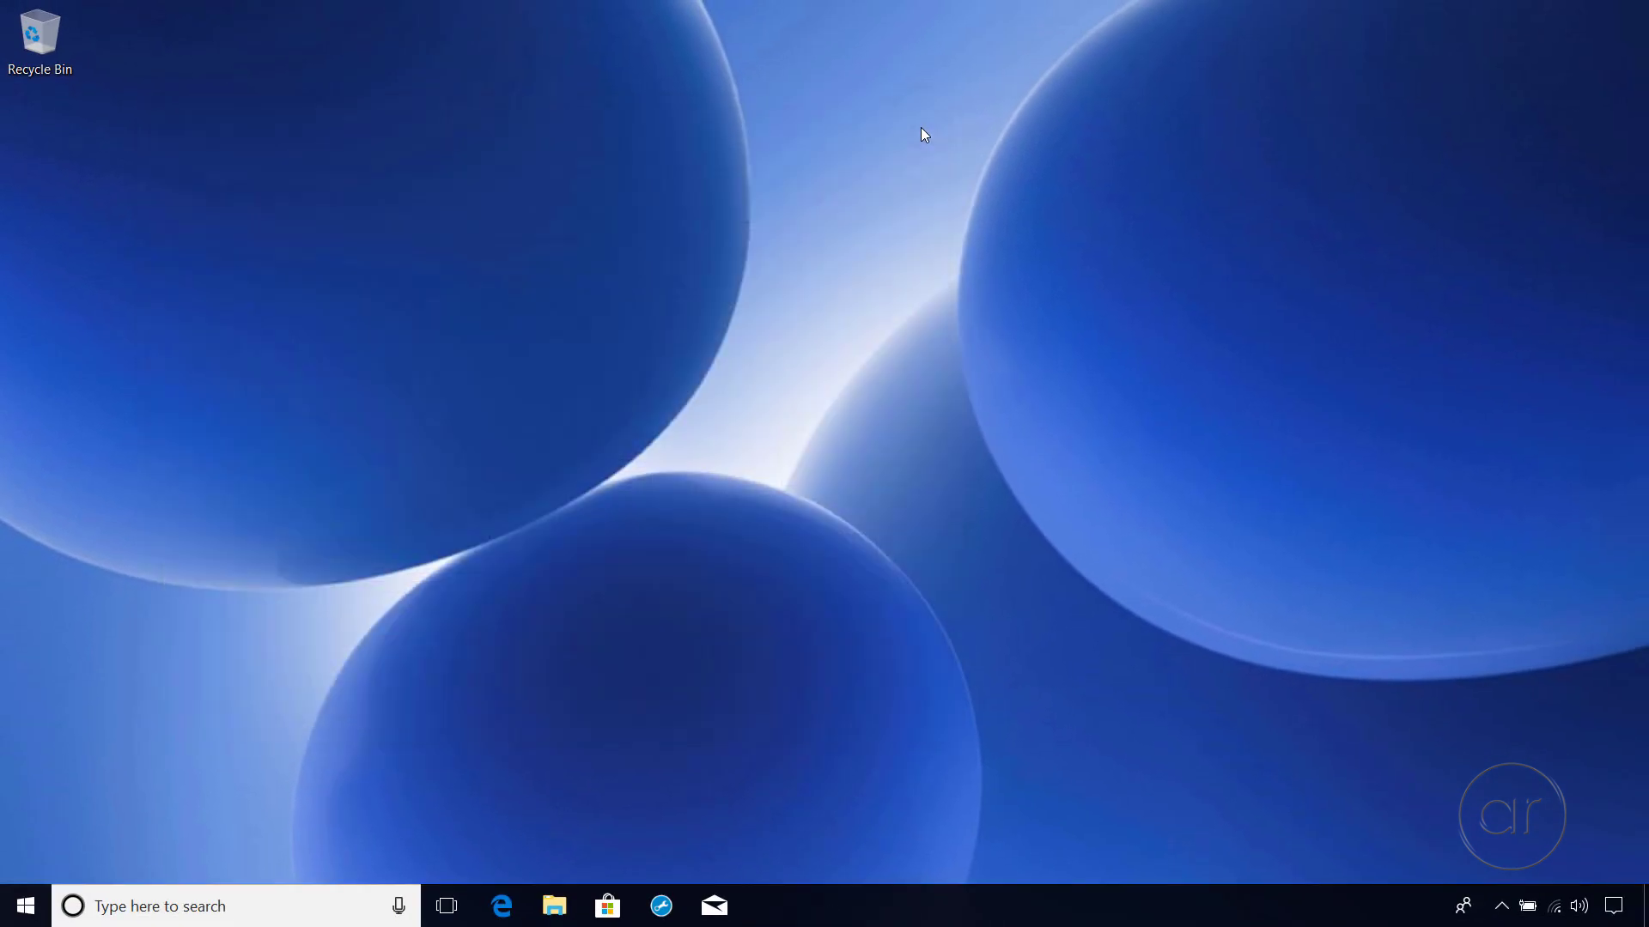
Search Edge for 'macrium reflect f' and open the official Macrium Reflect Free page
{"action": "left_click", "coordinate": [502, 906]}
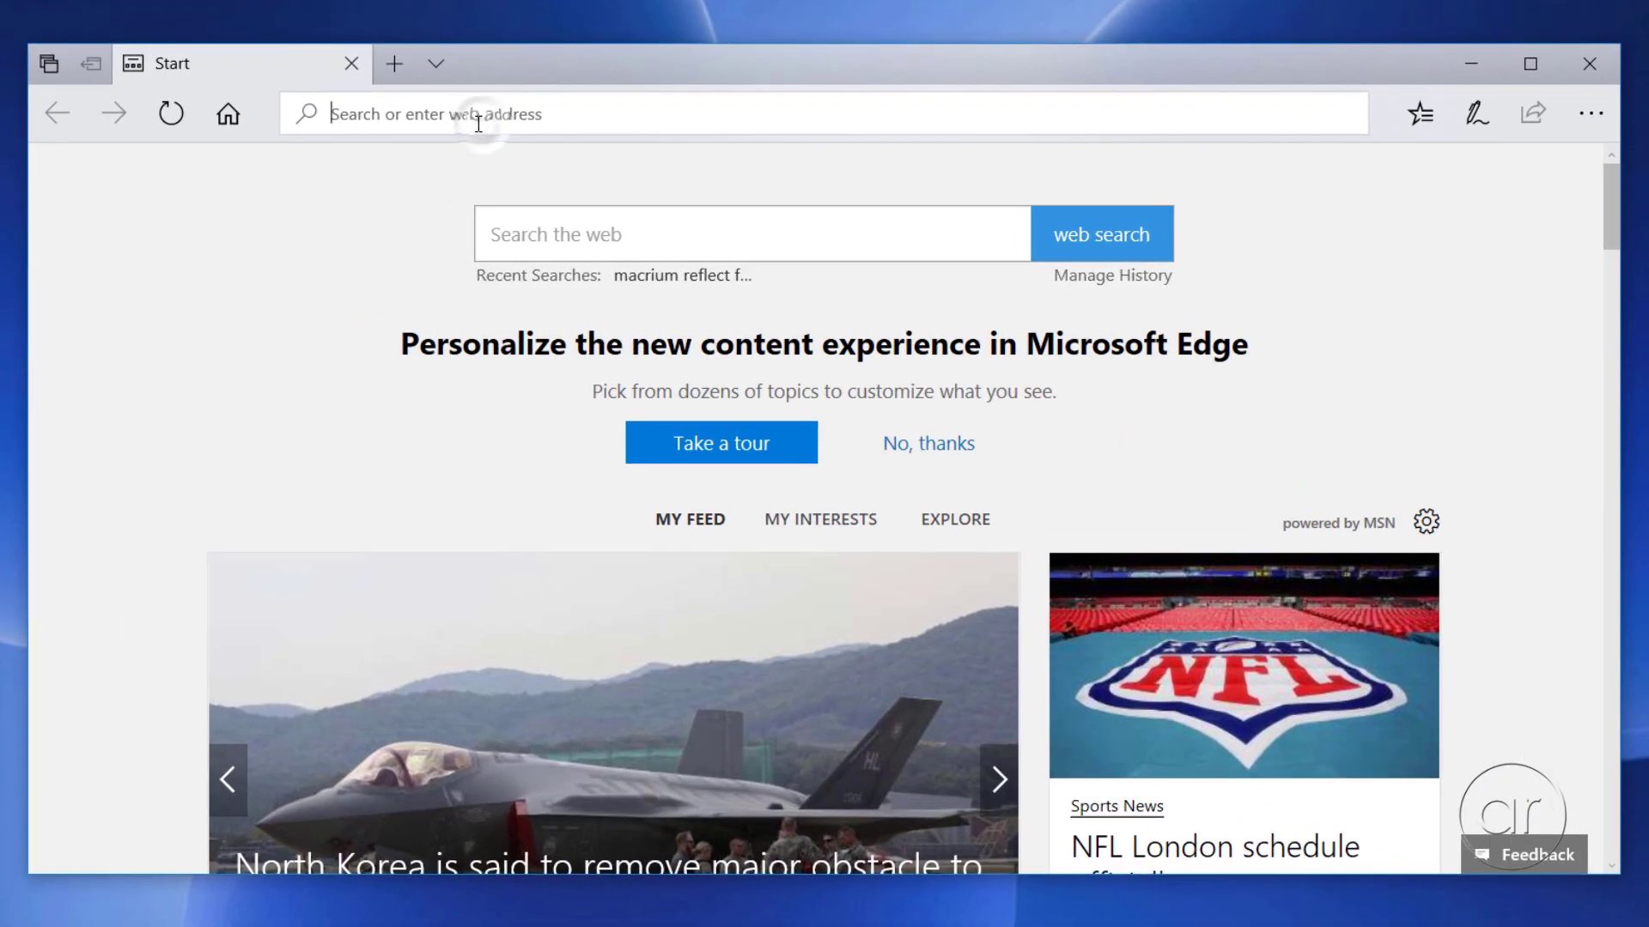
{"action": "type", "text": "macrium reflect free"}
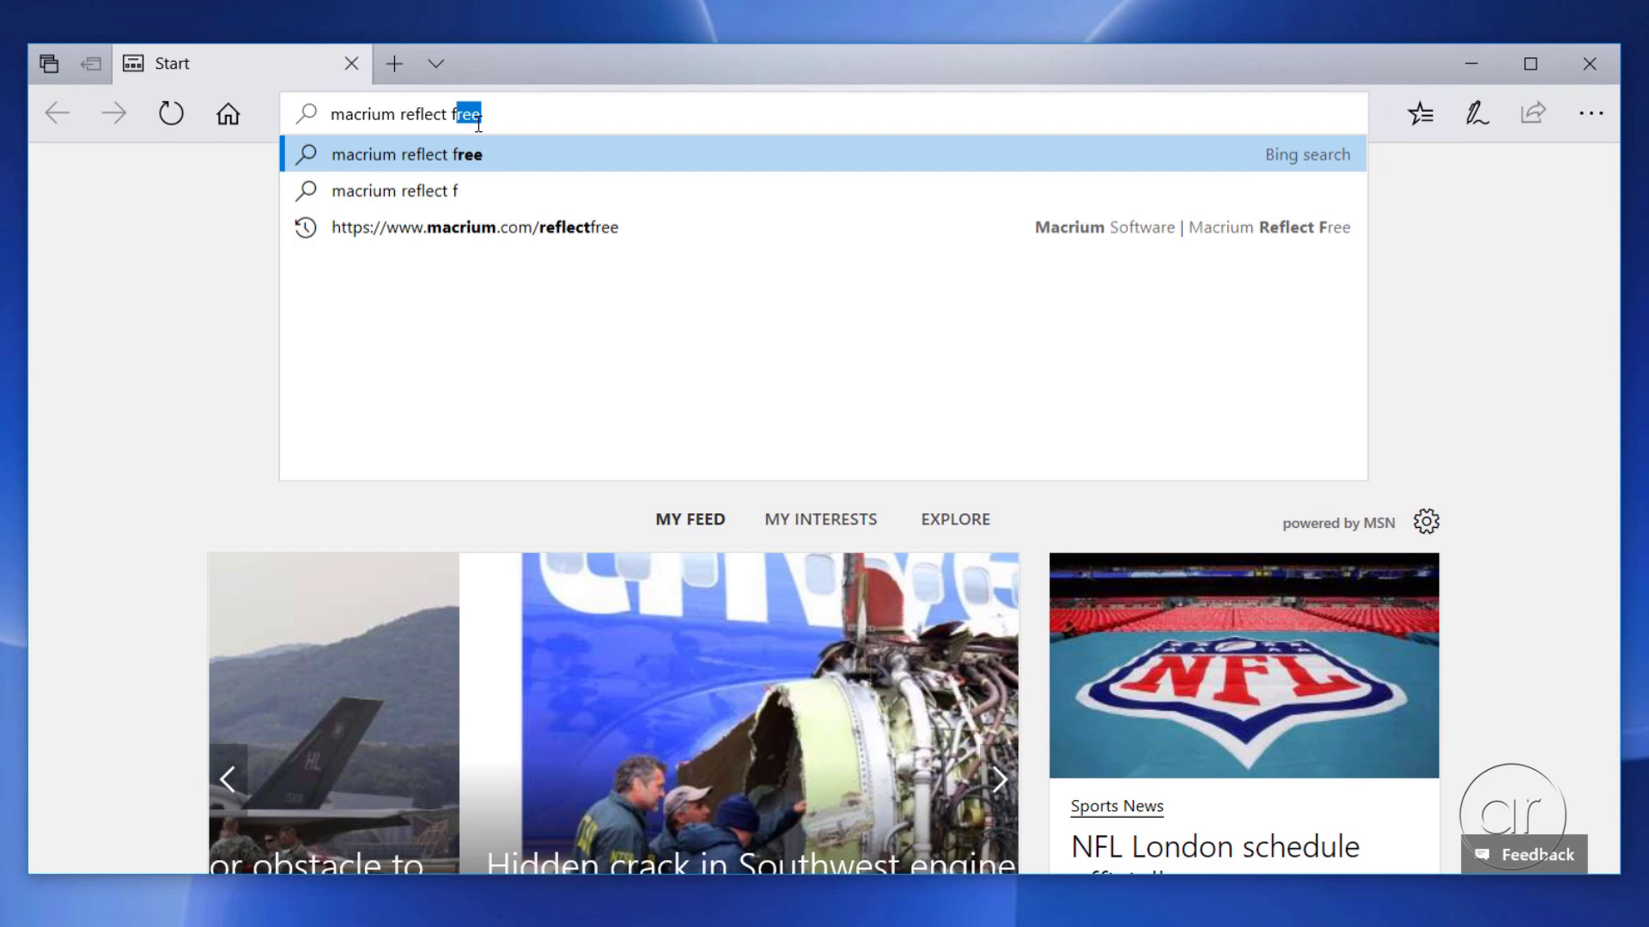
{"action": "key", "text": "Return"}
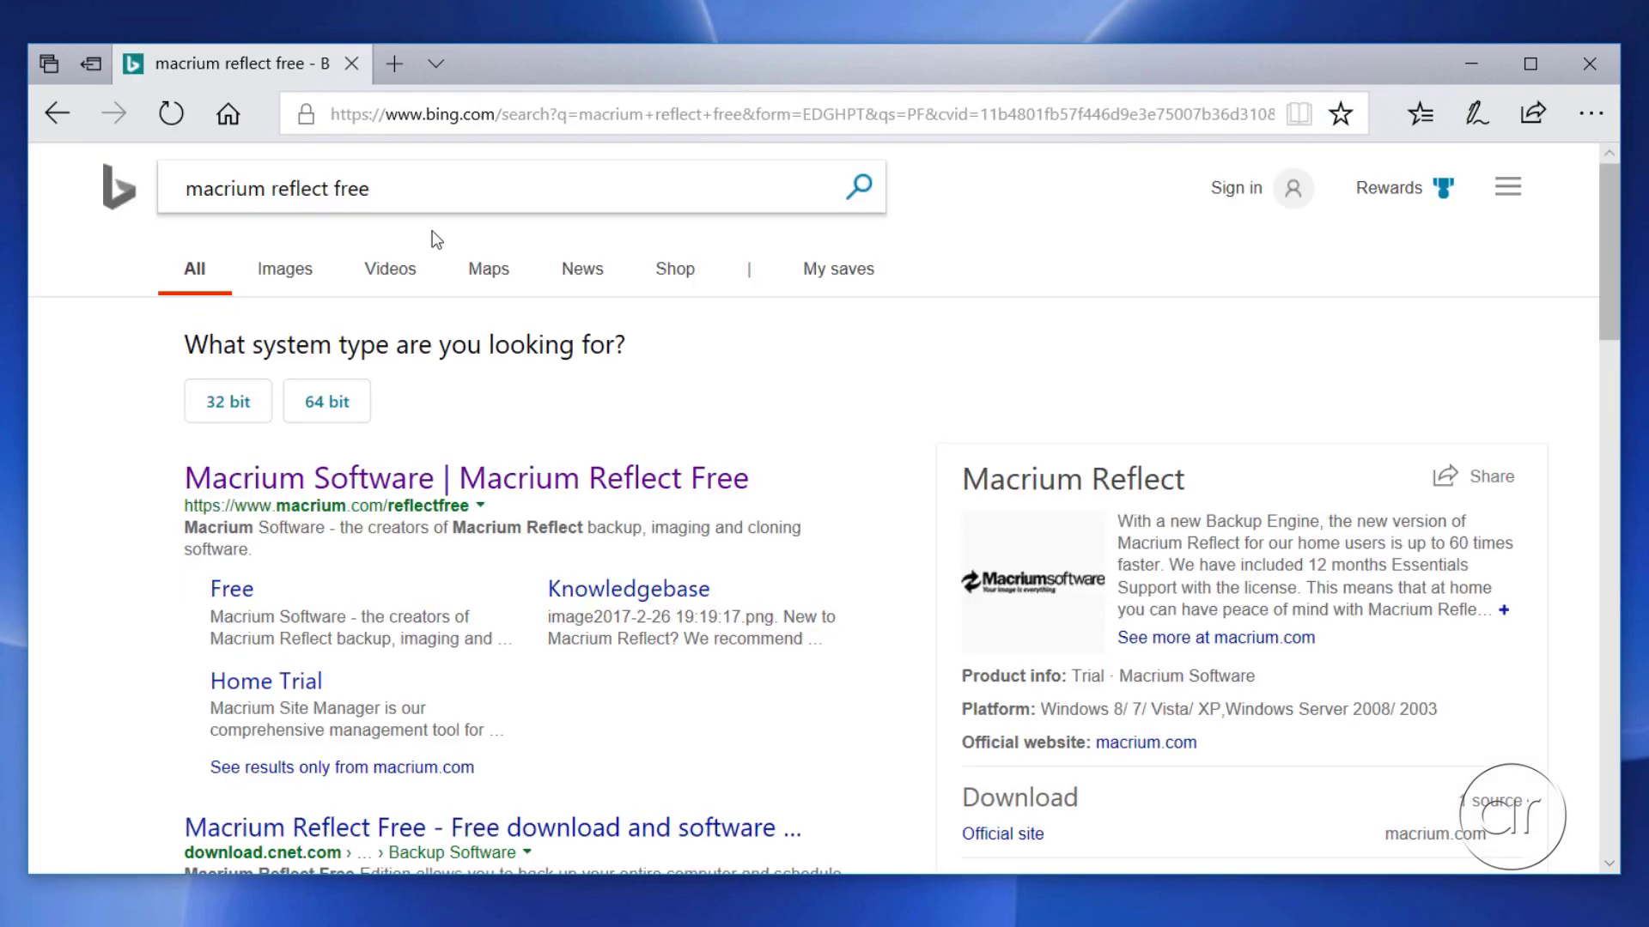
{"action": "left_click", "coordinate": [473, 483]}
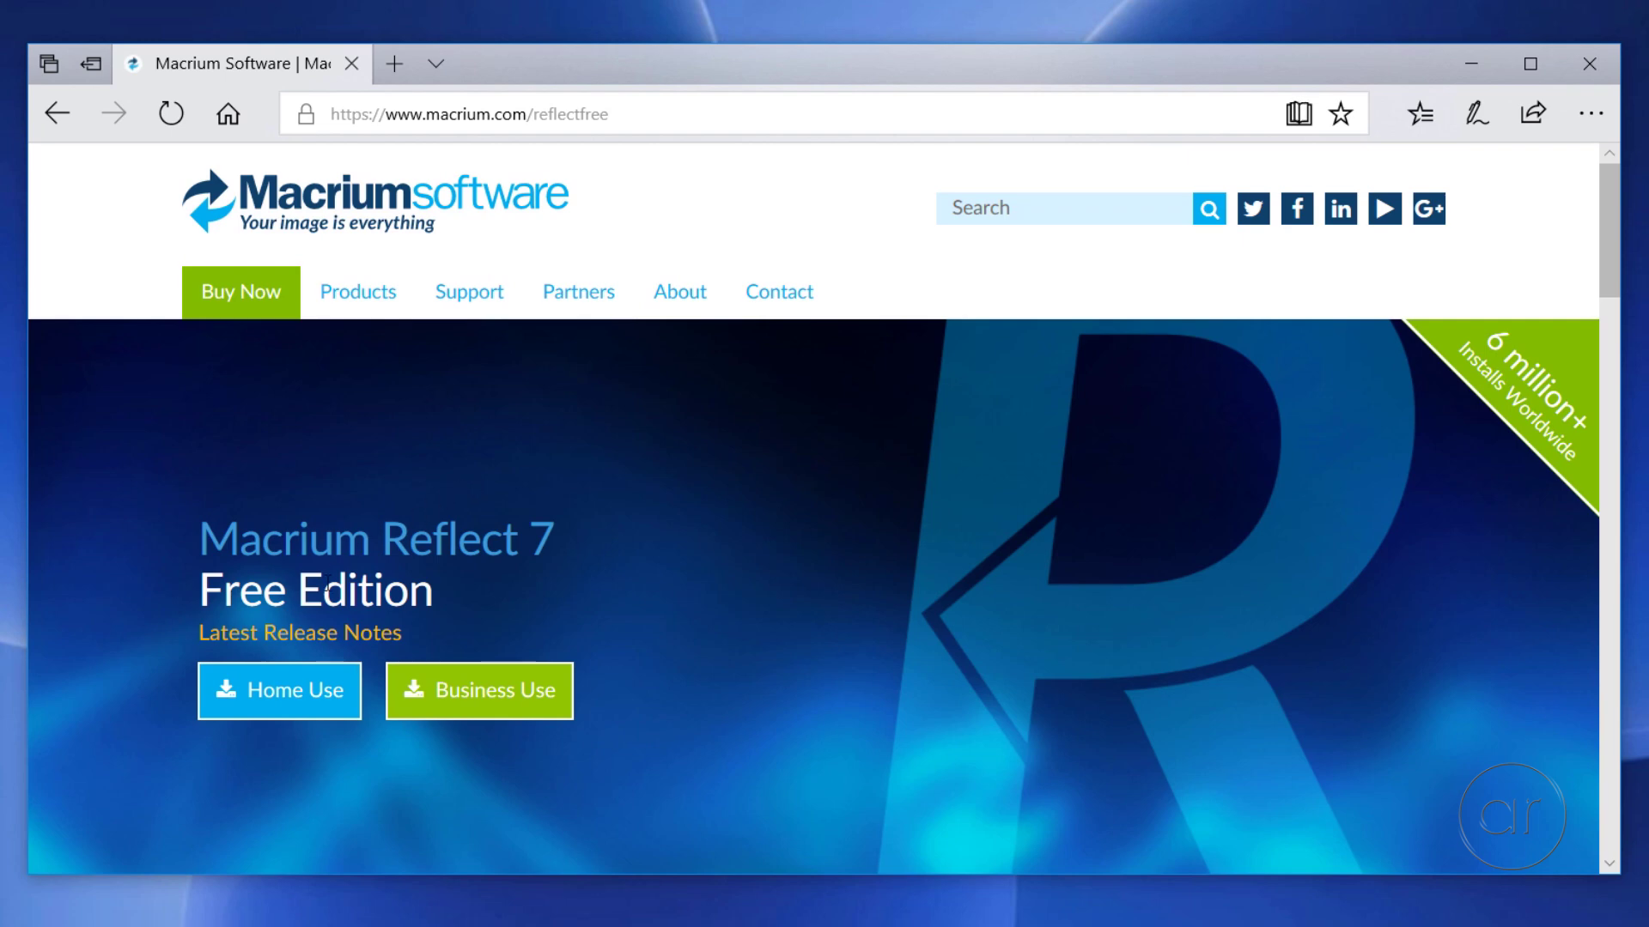
Download the Home Use installer ReflectDLHF.exe and run it
{"action": "left_click", "coordinate": [307, 699]}
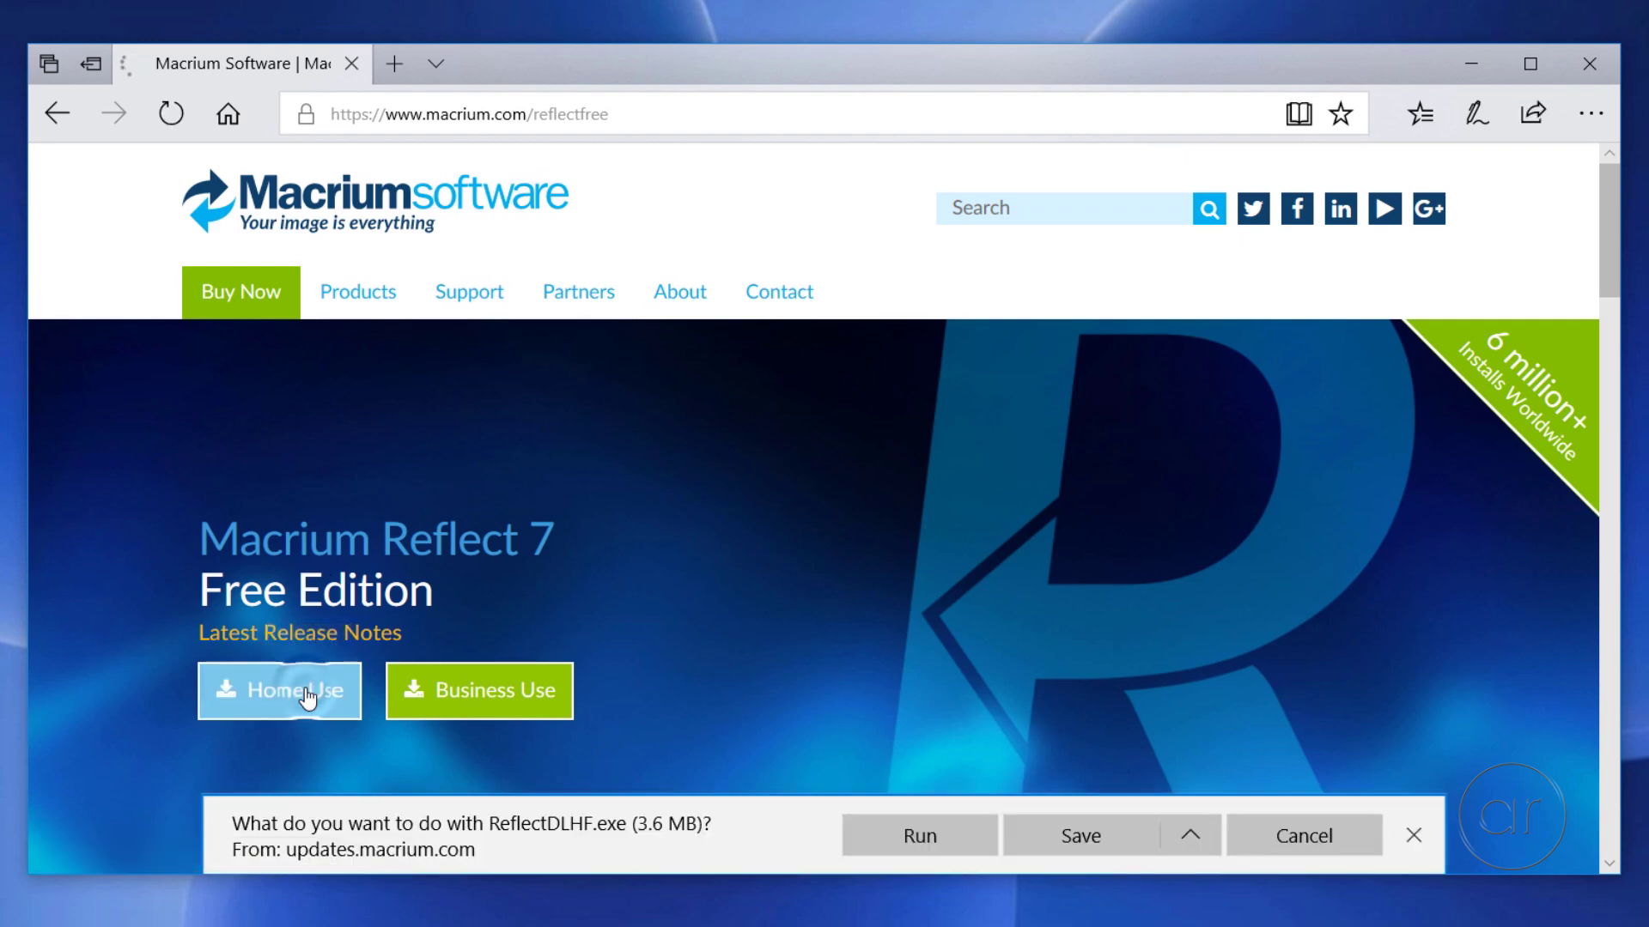
{"action": "left_click", "coordinate": [1073, 833]}
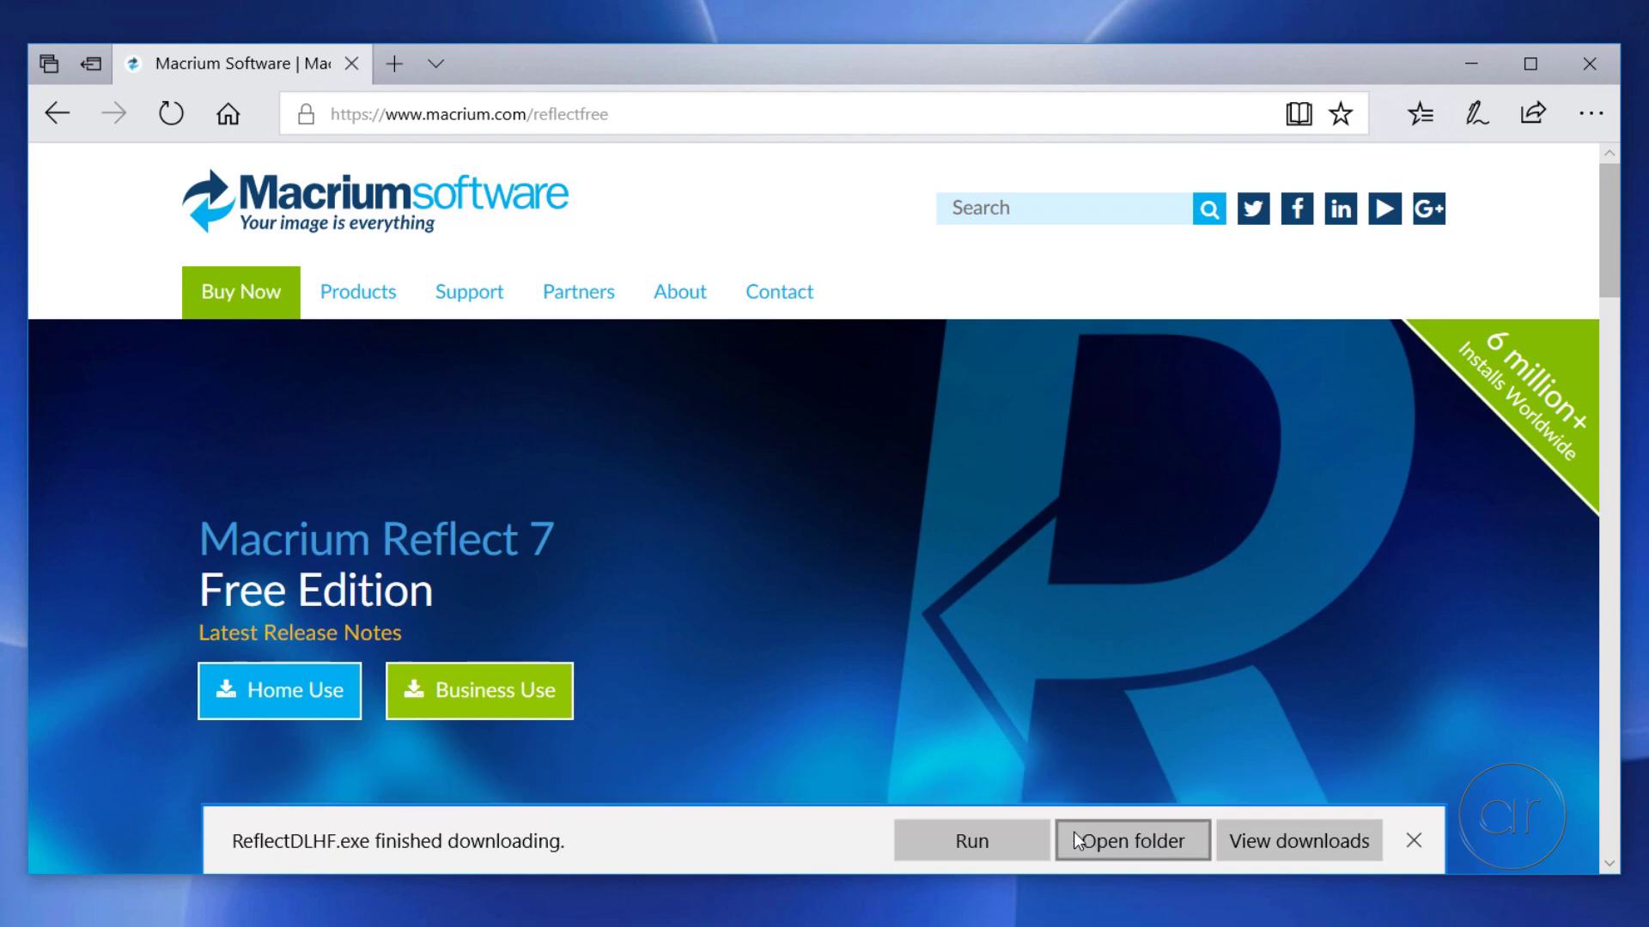
{"action": "left_click", "coordinate": [939, 837]}
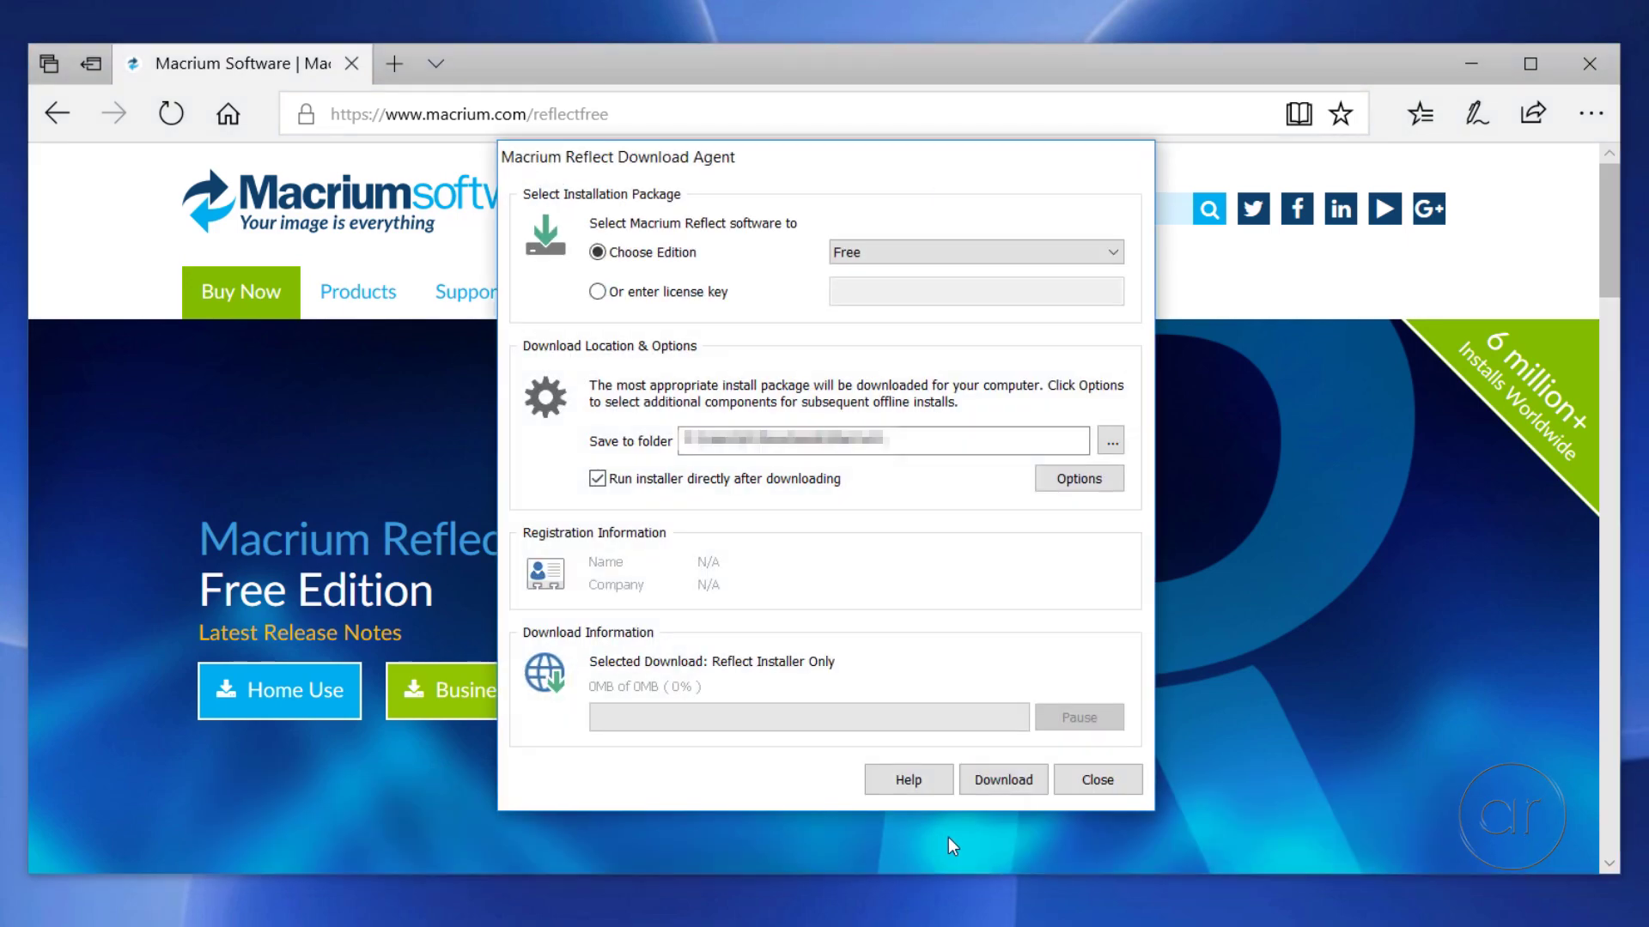
Fetch and extract the Reflect installer package and accept the licence agreement
{"action": "left_click", "coordinate": [1018, 782]}
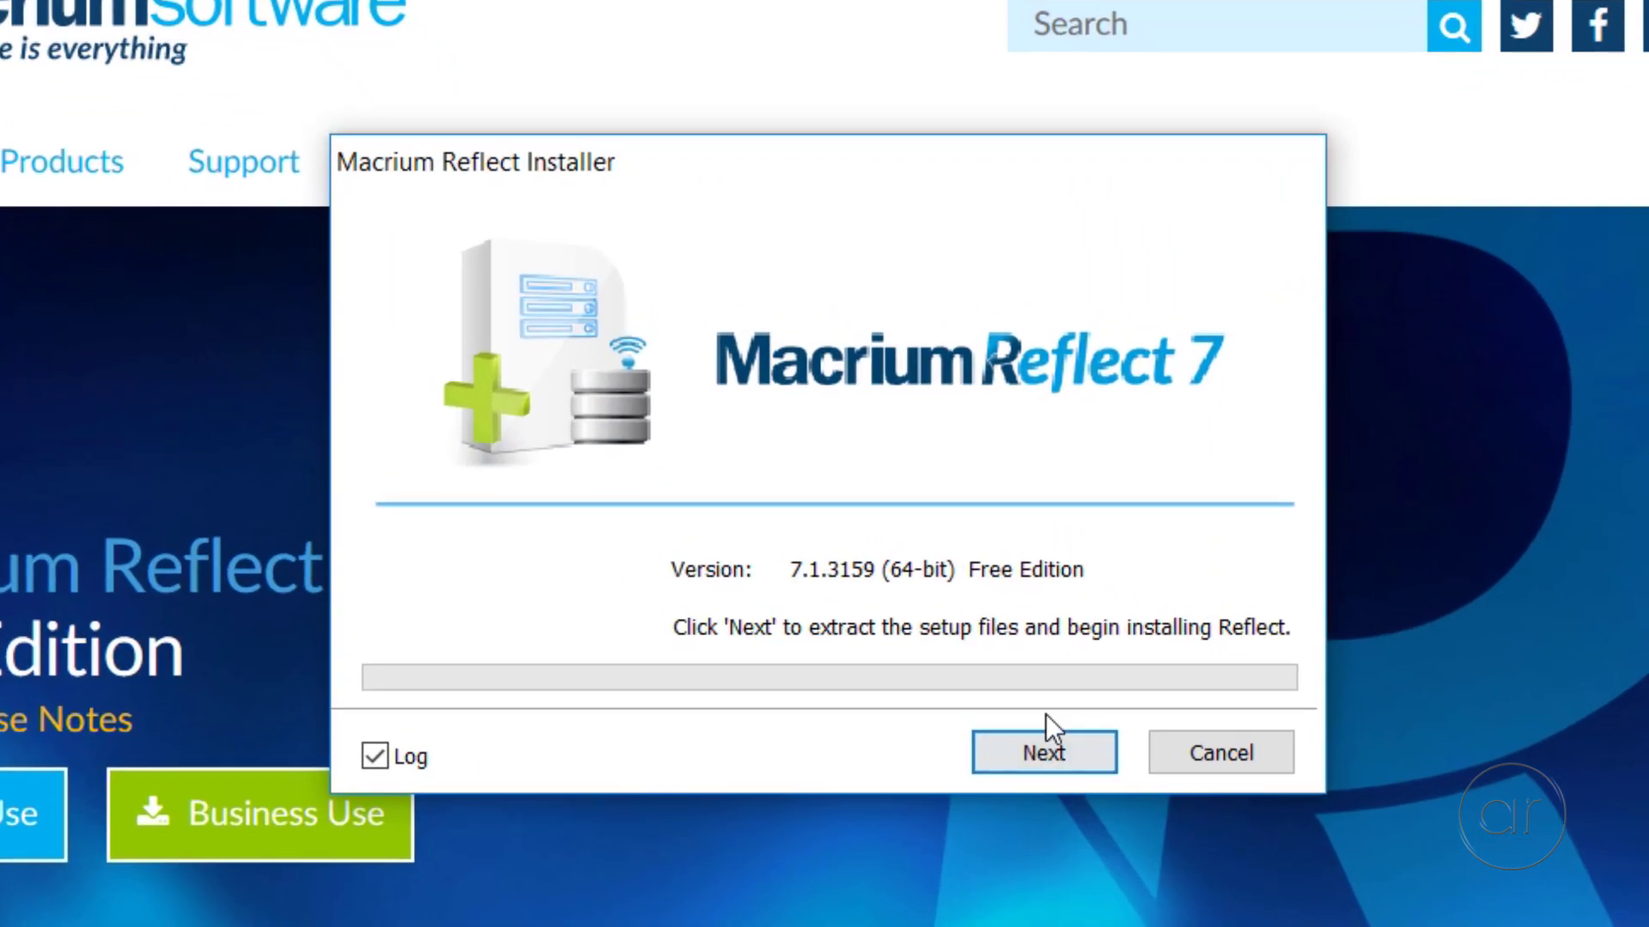
{"action": "left_click", "coordinate": [955, 651]}
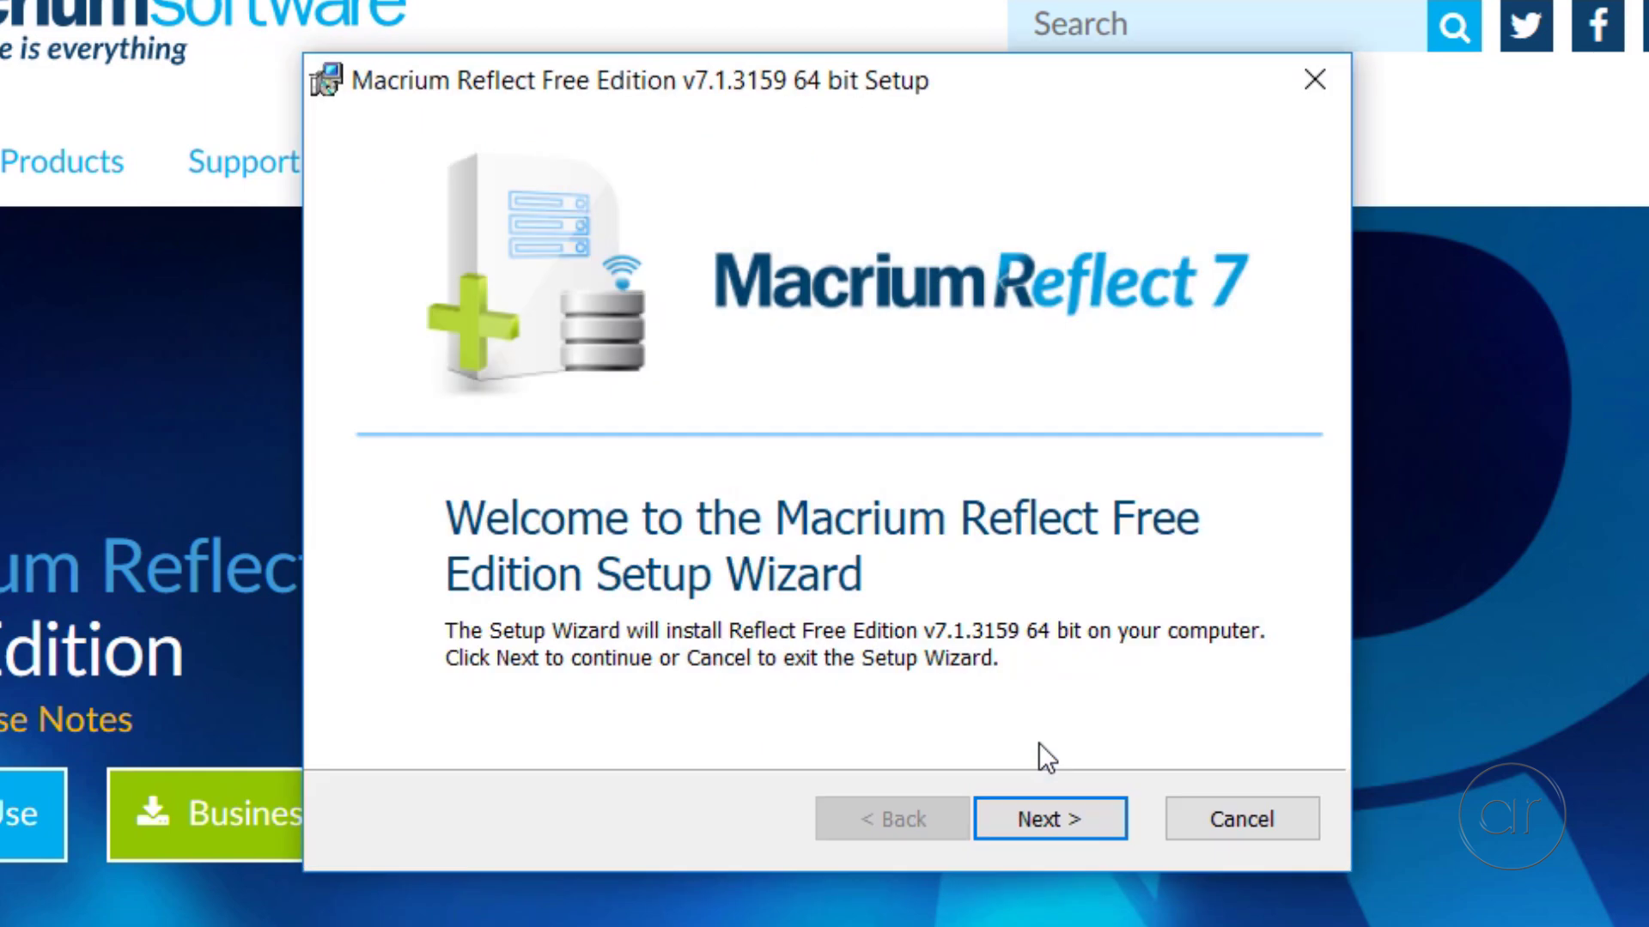
{"action": "left_click", "coordinate": [1040, 817]}
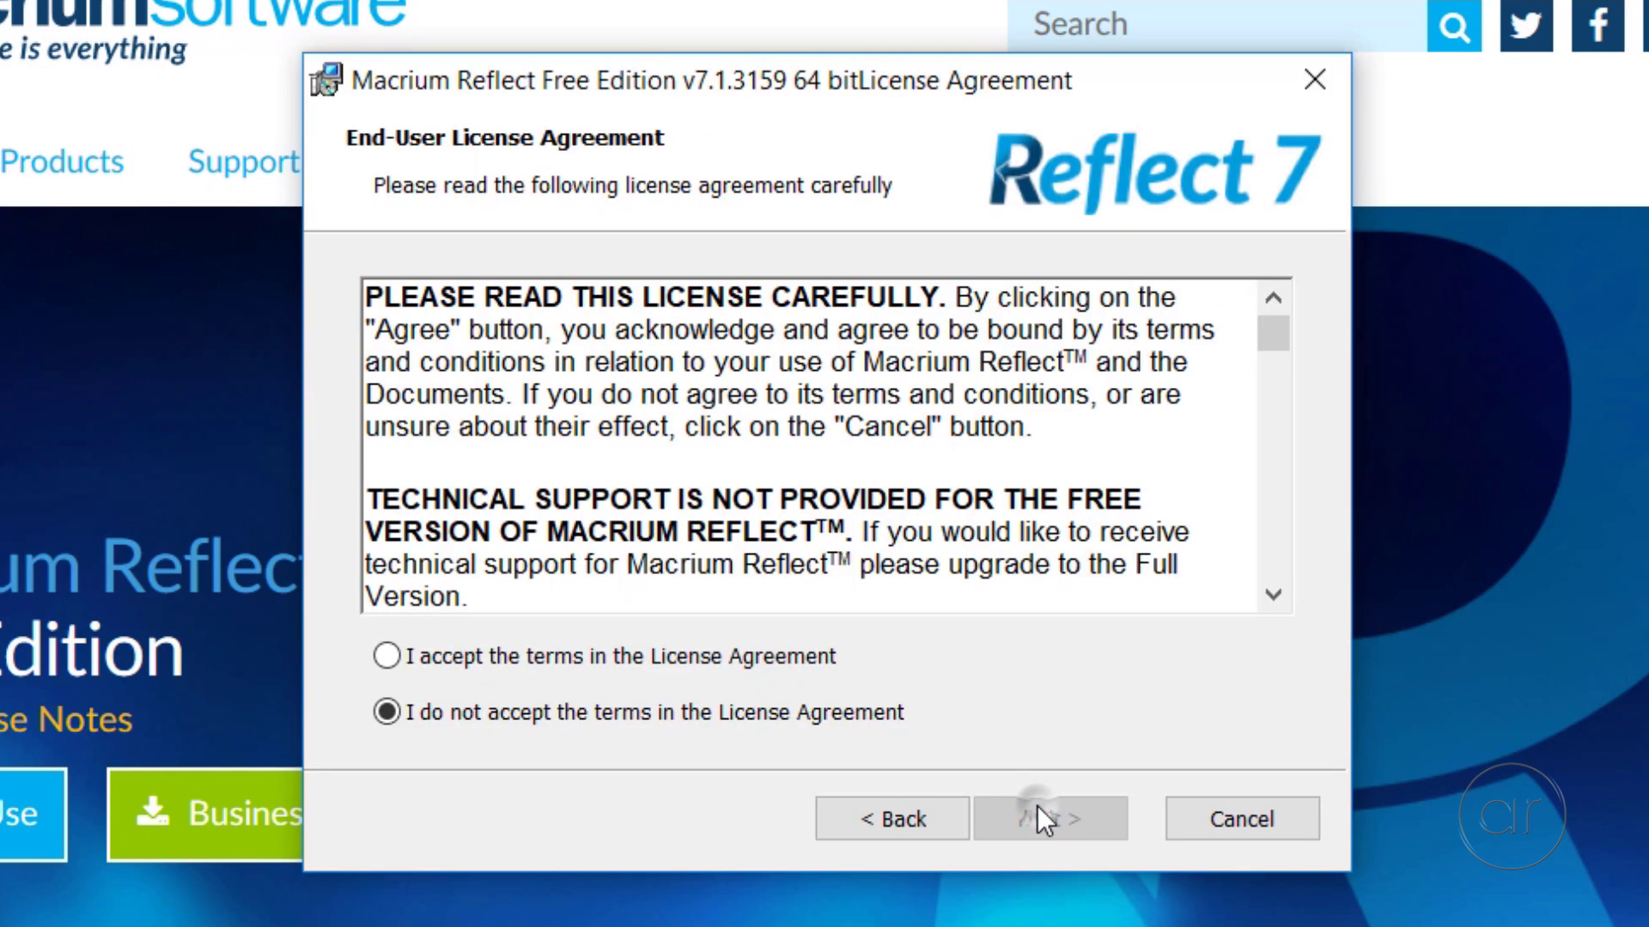
{"action": "left_click", "coordinate": [635, 658]}
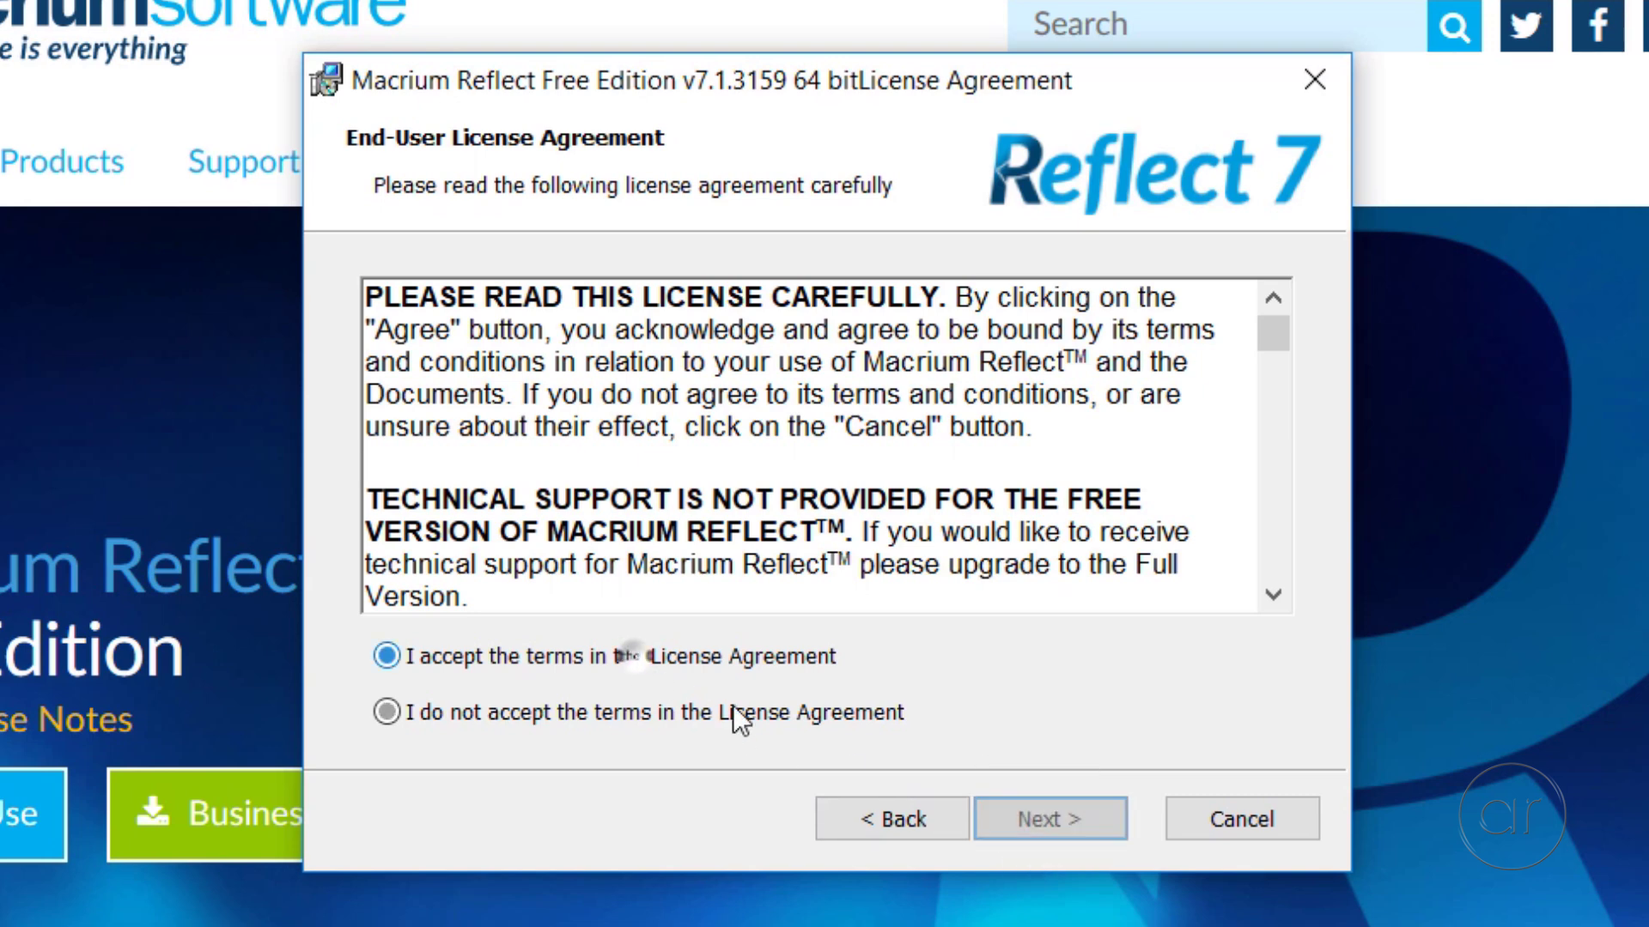
{"action": "left_click", "coordinate": [1036, 814]}
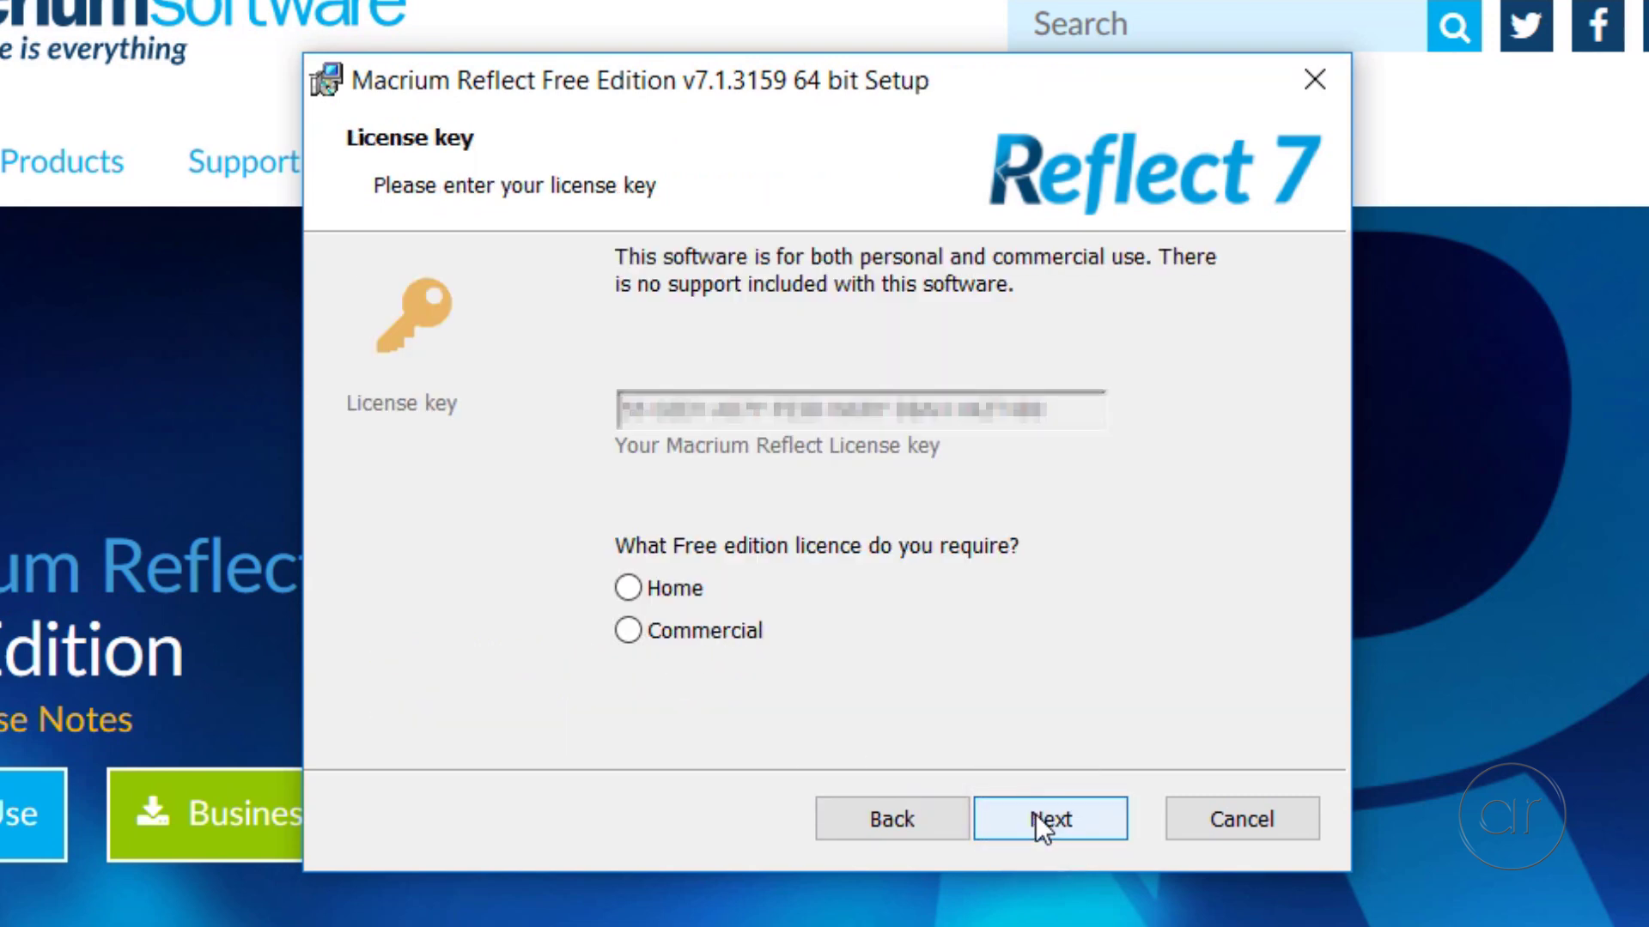
Pick the Home free licence, skip registration, keep default options and complete the installation
{"action": "left_click", "coordinate": [644, 587]}
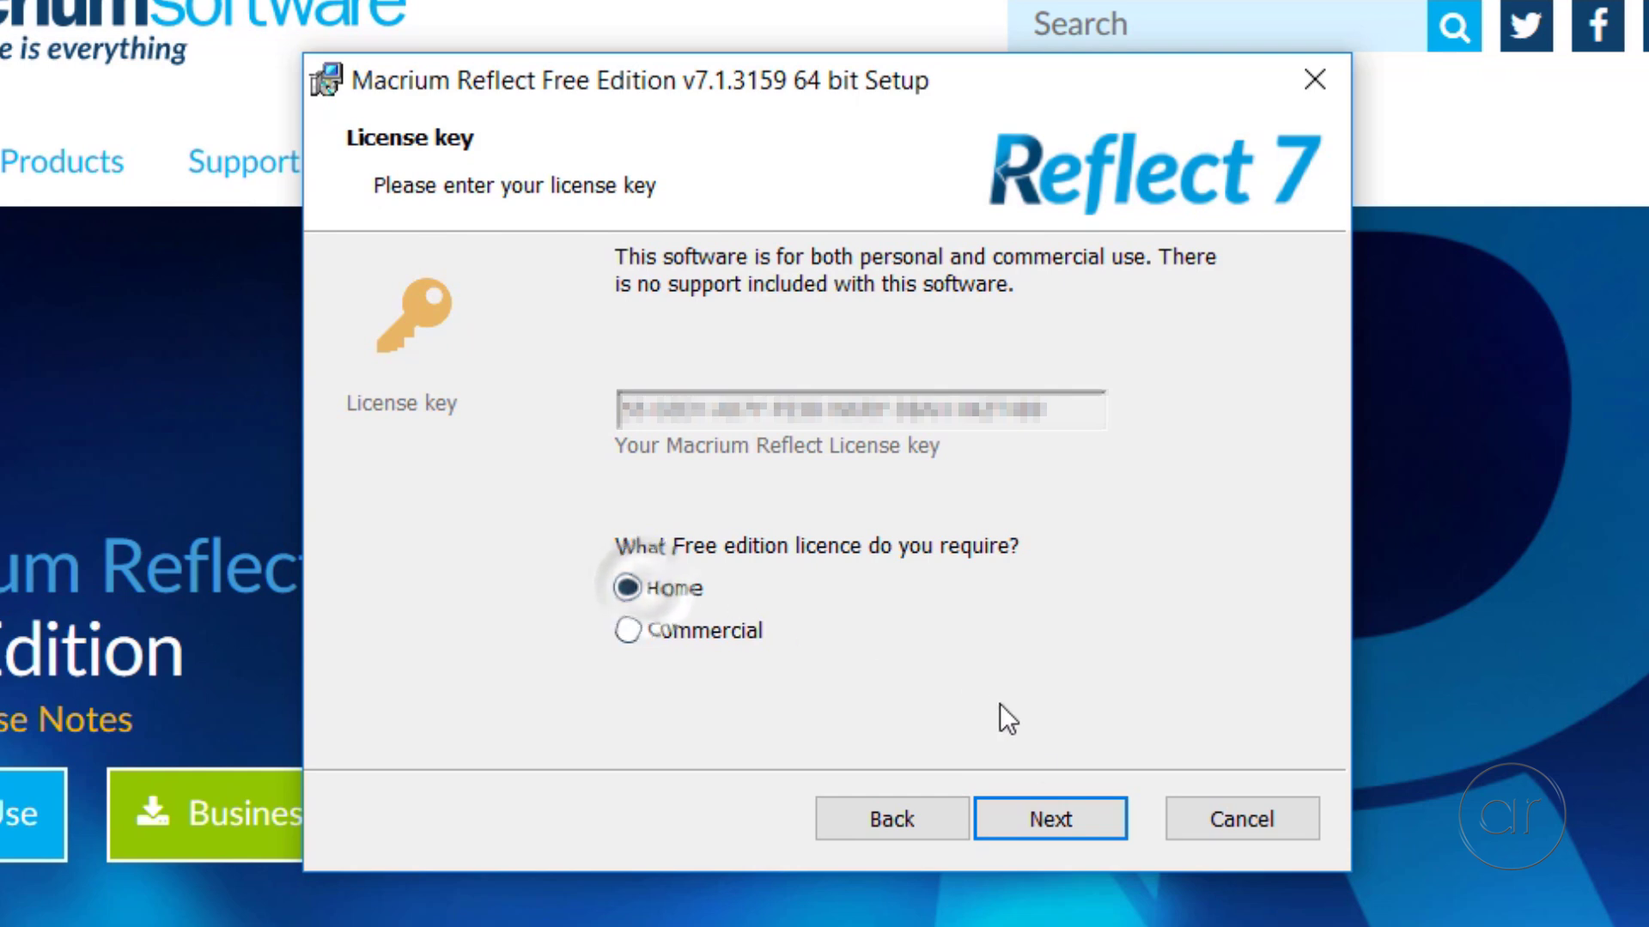
{"action": "left_click", "coordinate": [1068, 812]}
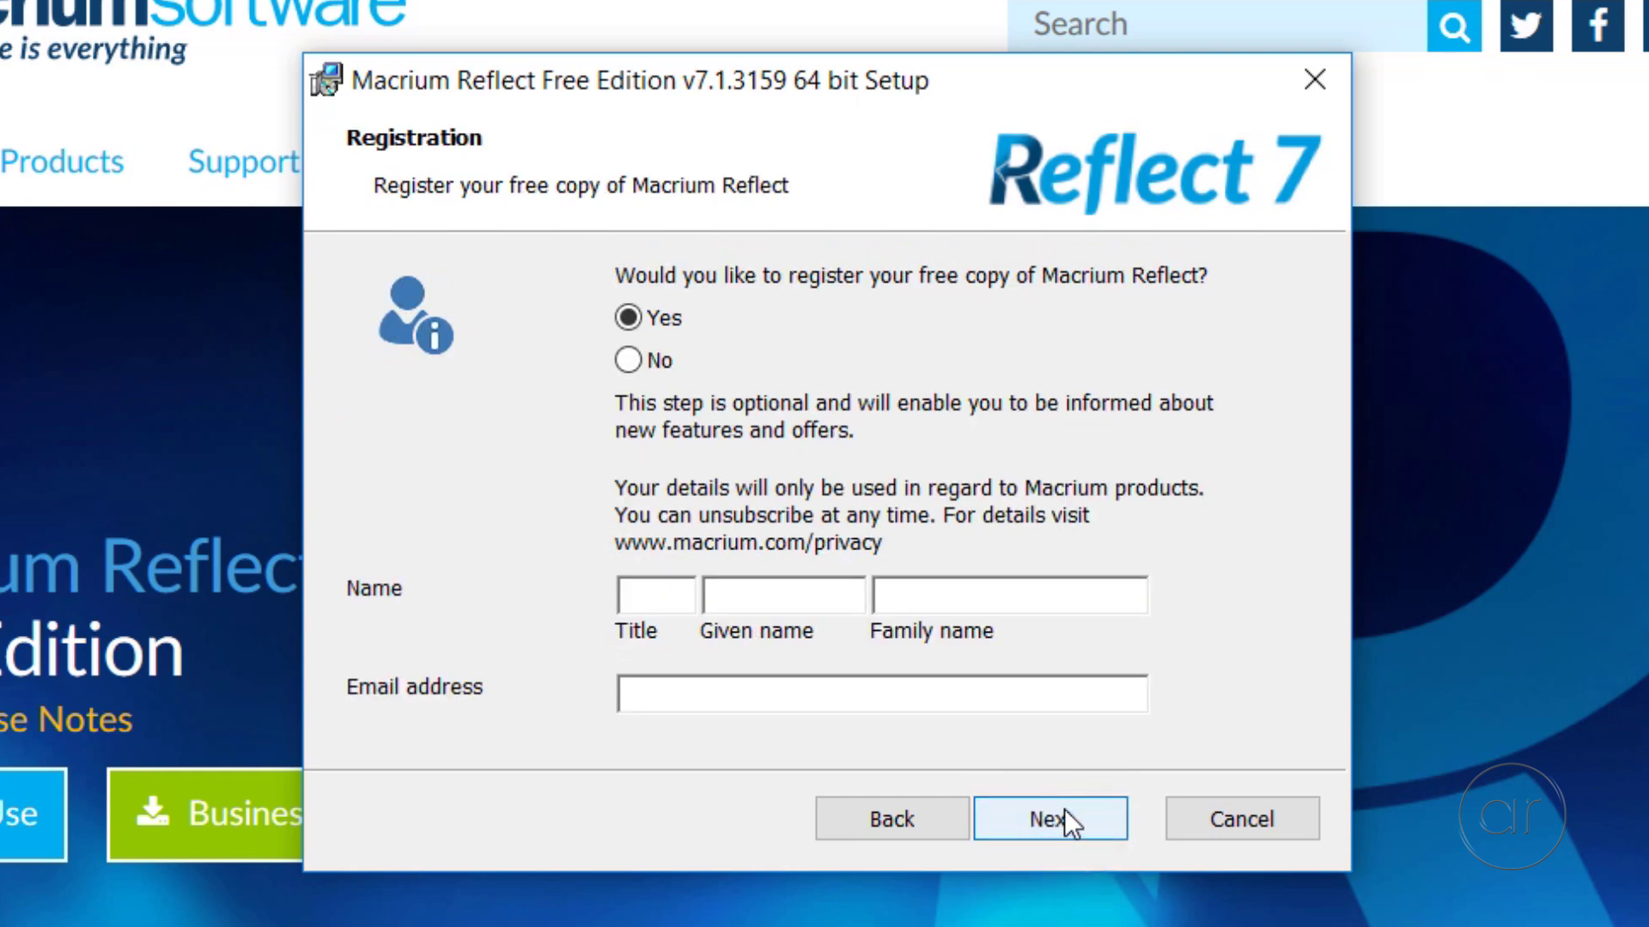
{"action": "left_click", "coordinate": [634, 360]}
{"action": "left_click", "coordinate": [1028, 811]}
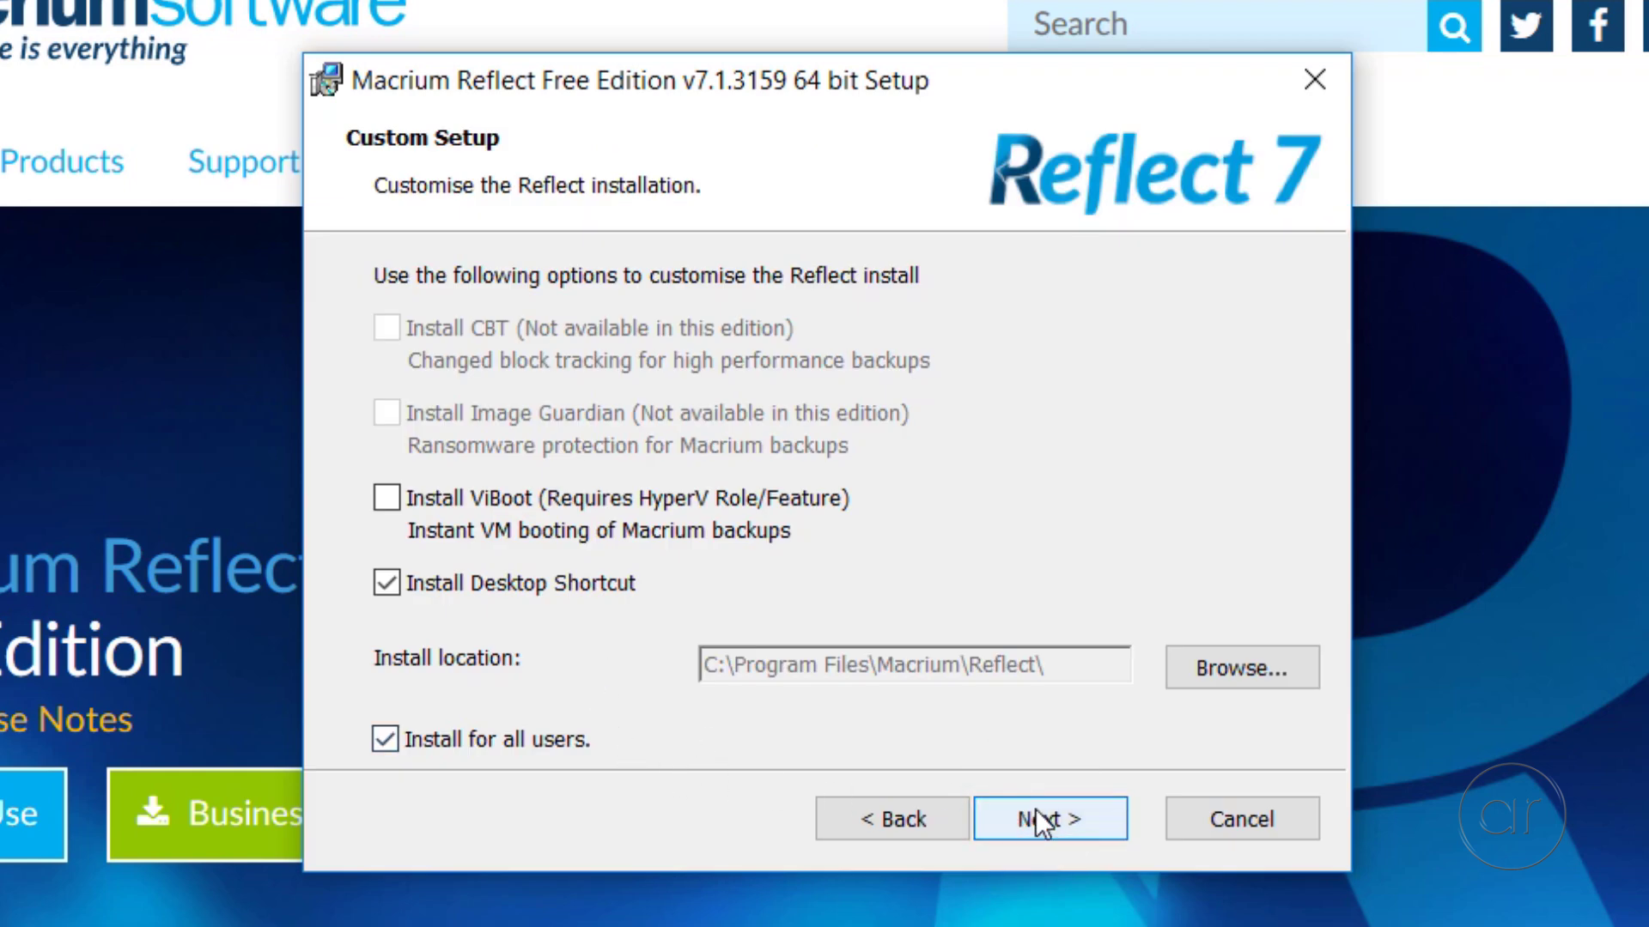
{"action": "left_click", "coordinate": [1036, 809]}
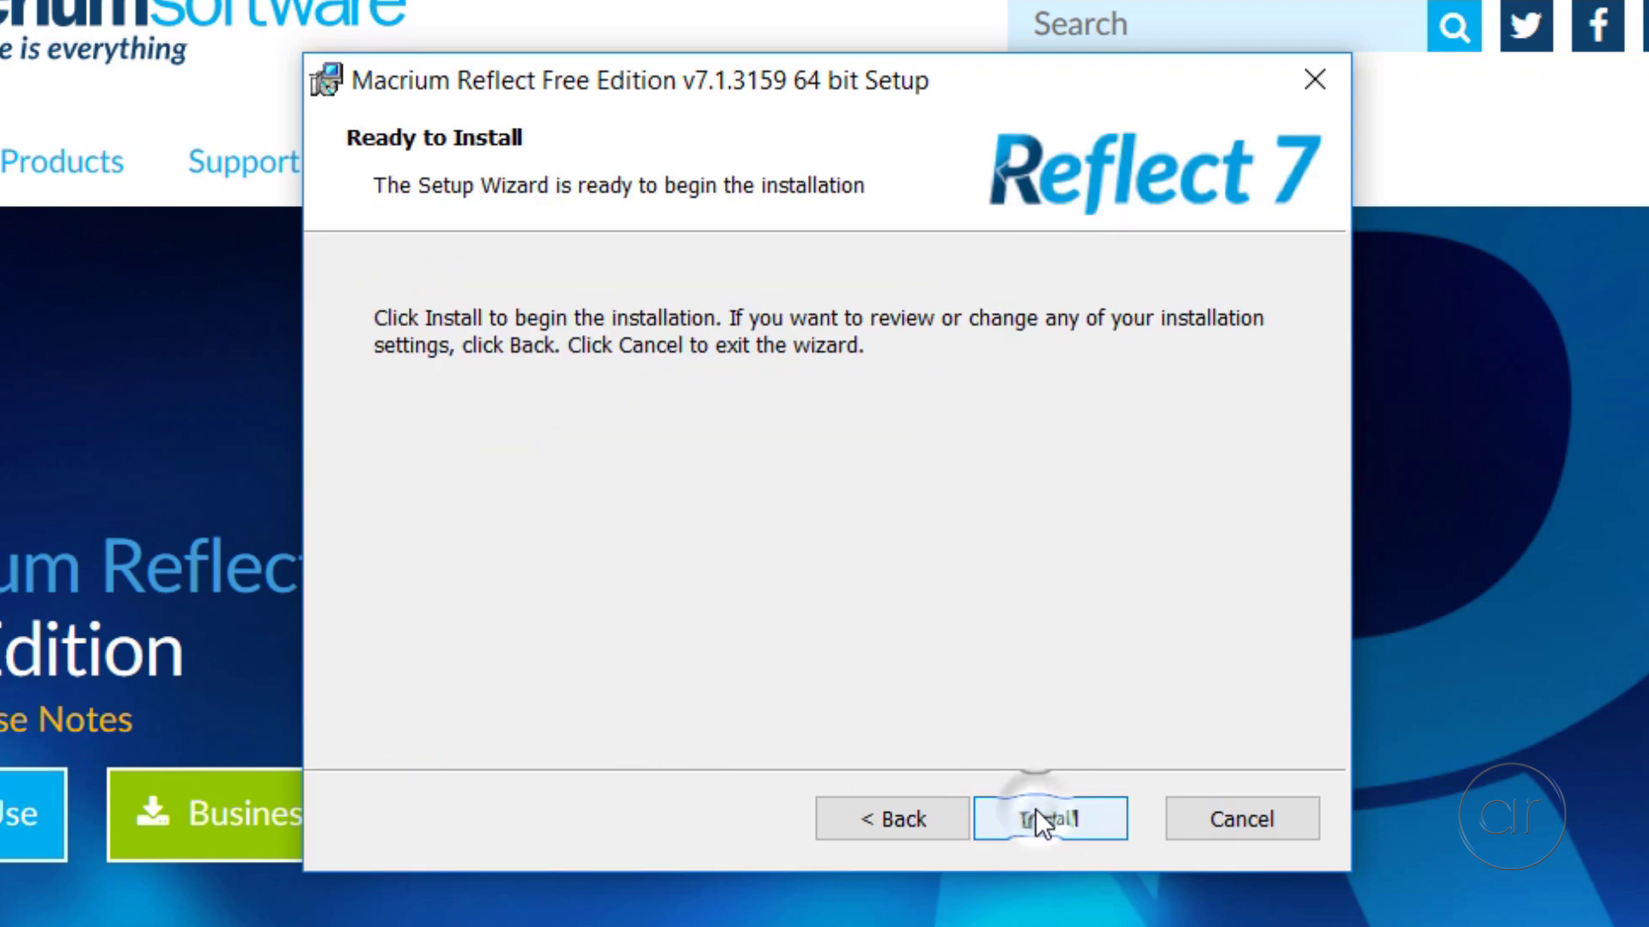
{"action": "left_click", "coordinate": [1080, 820]}
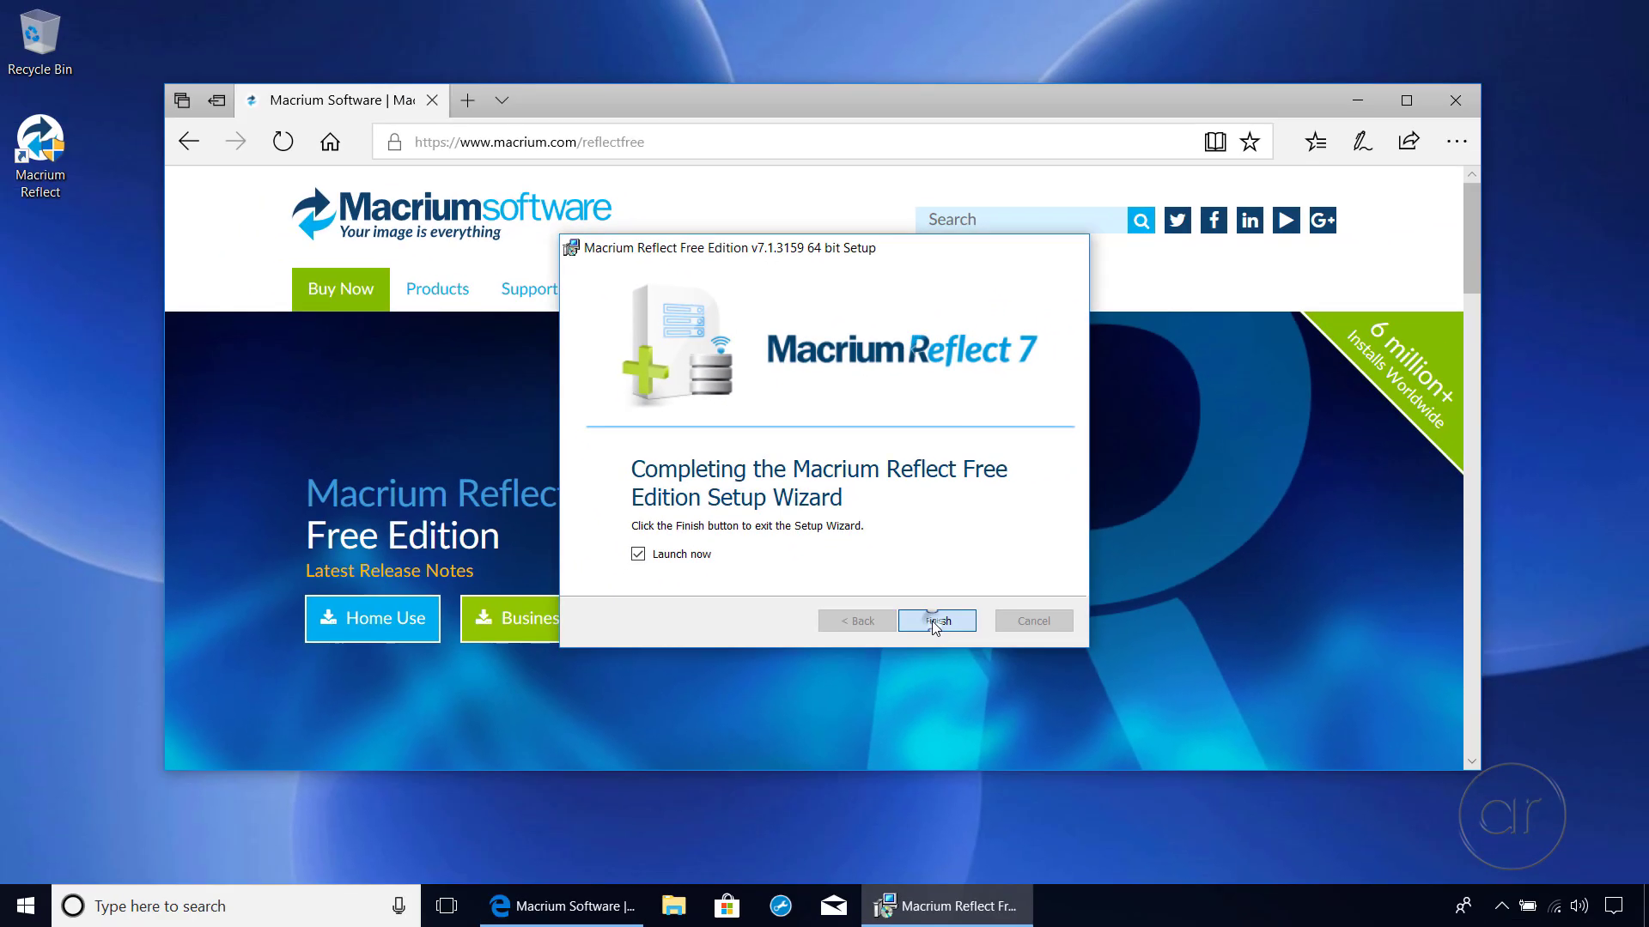
{"action": "left_click", "coordinate": [1039, 814]}
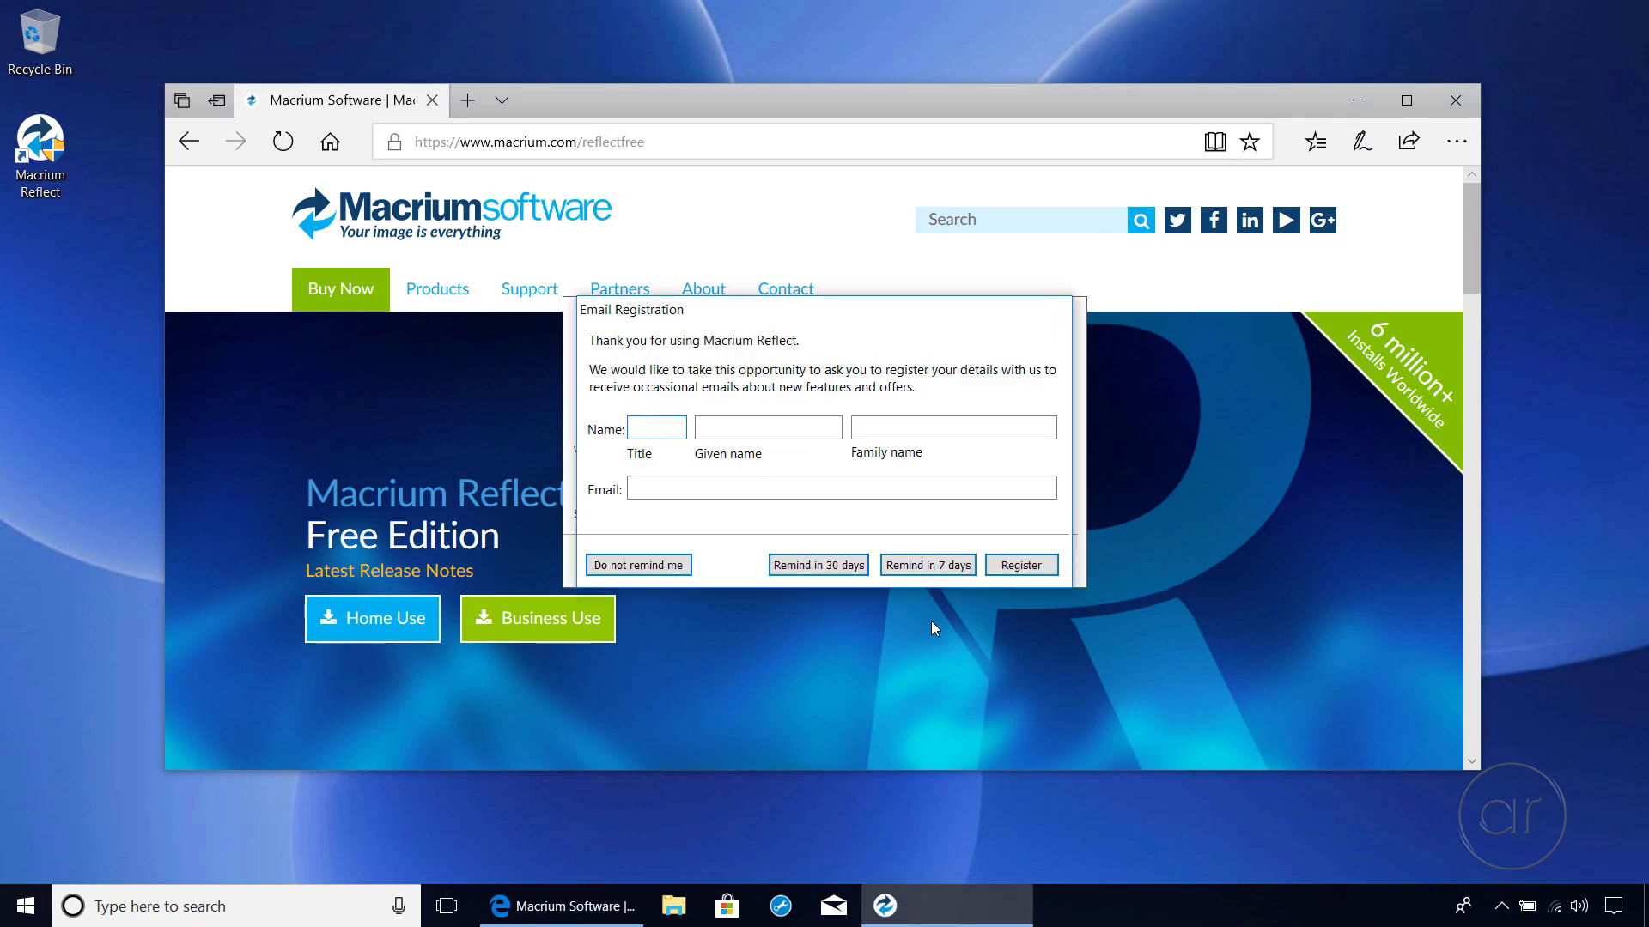
Choose 'Do not remind me' on the email registration prompt to reach the main disk view
{"action": "left_click", "coordinate": [668, 568]}
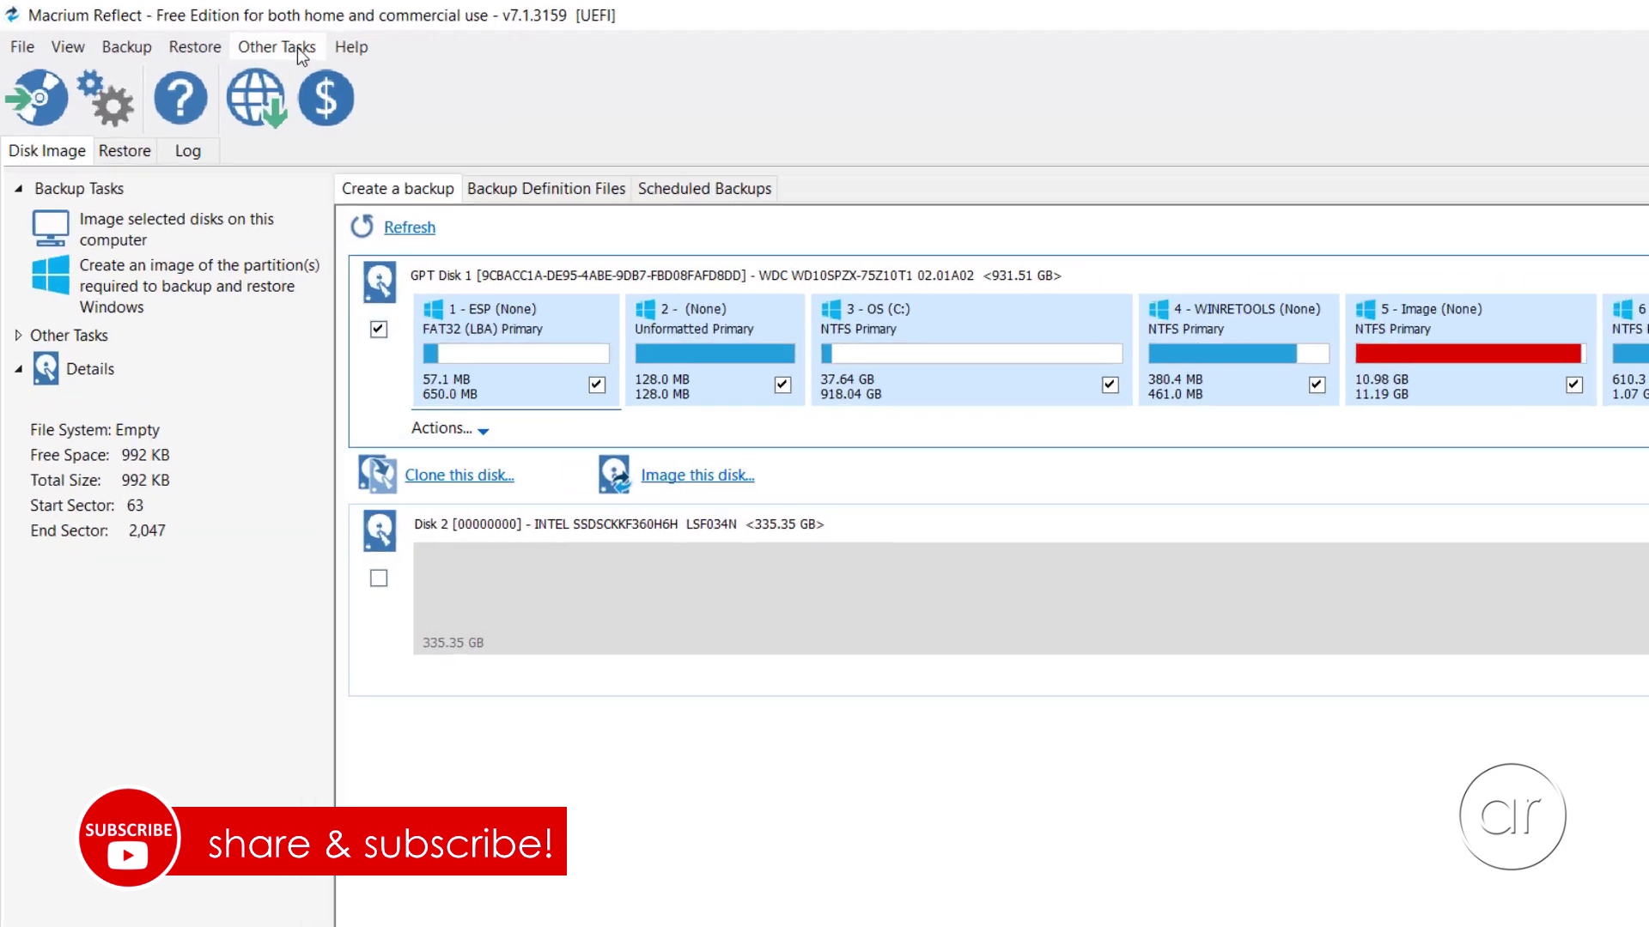
{"action": "left_click", "coordinate": [240, 39]}
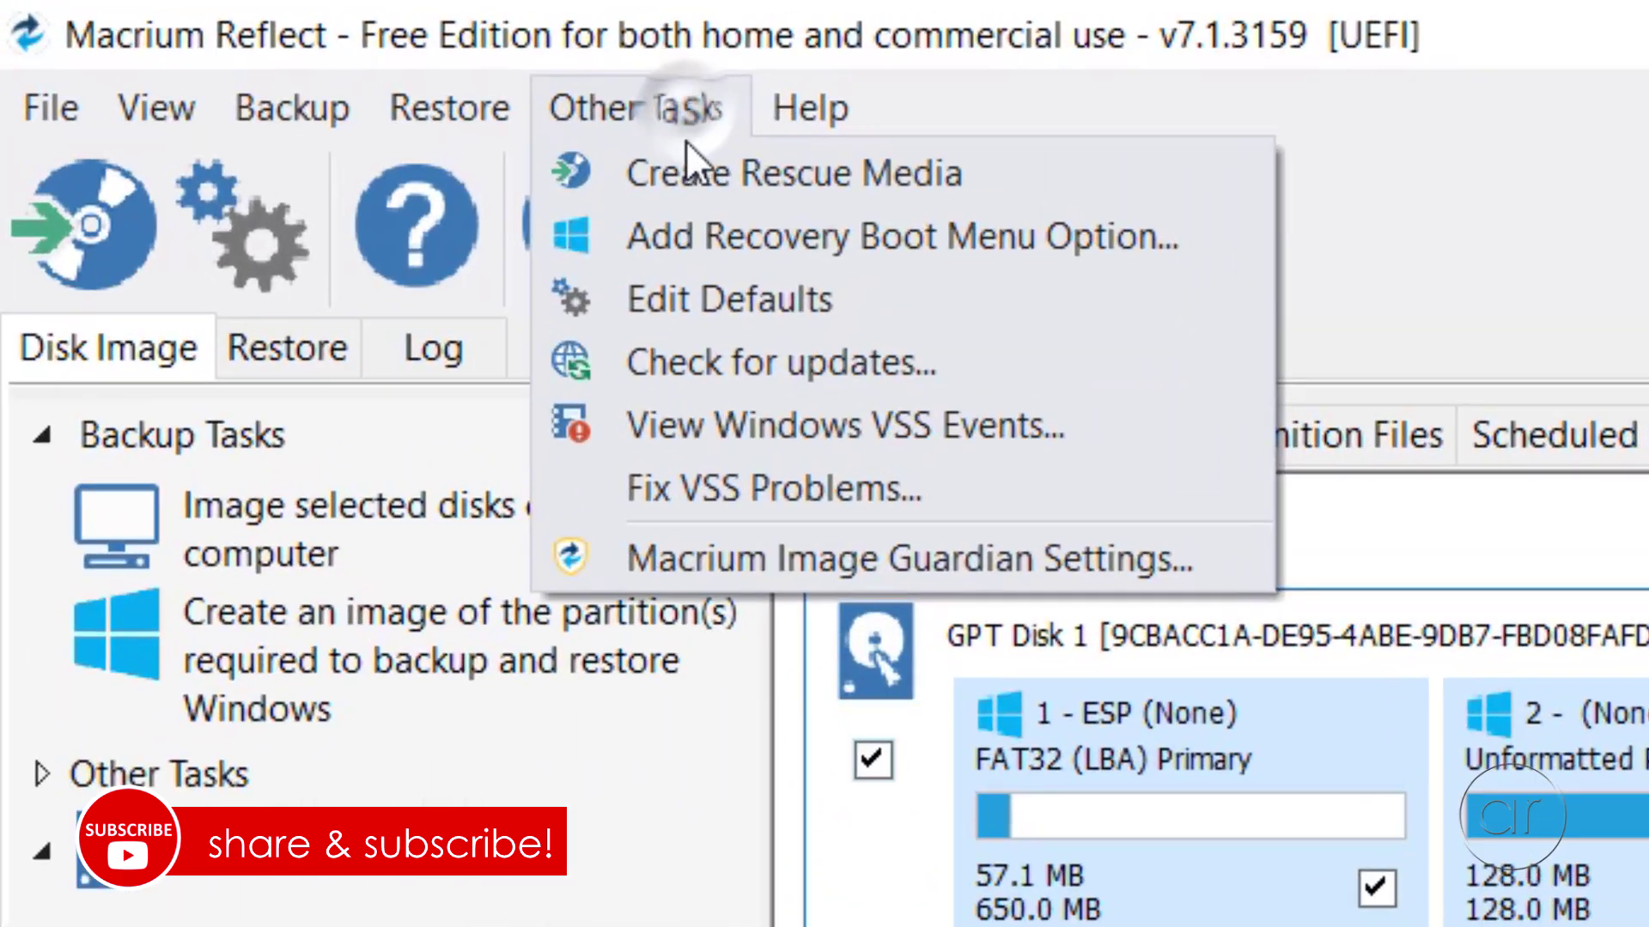
Start Create Rescue Media and go past the intro and driver pages to build the Windows PE 10 image
{"action": "left_click", "coordinate": [719, 193]}
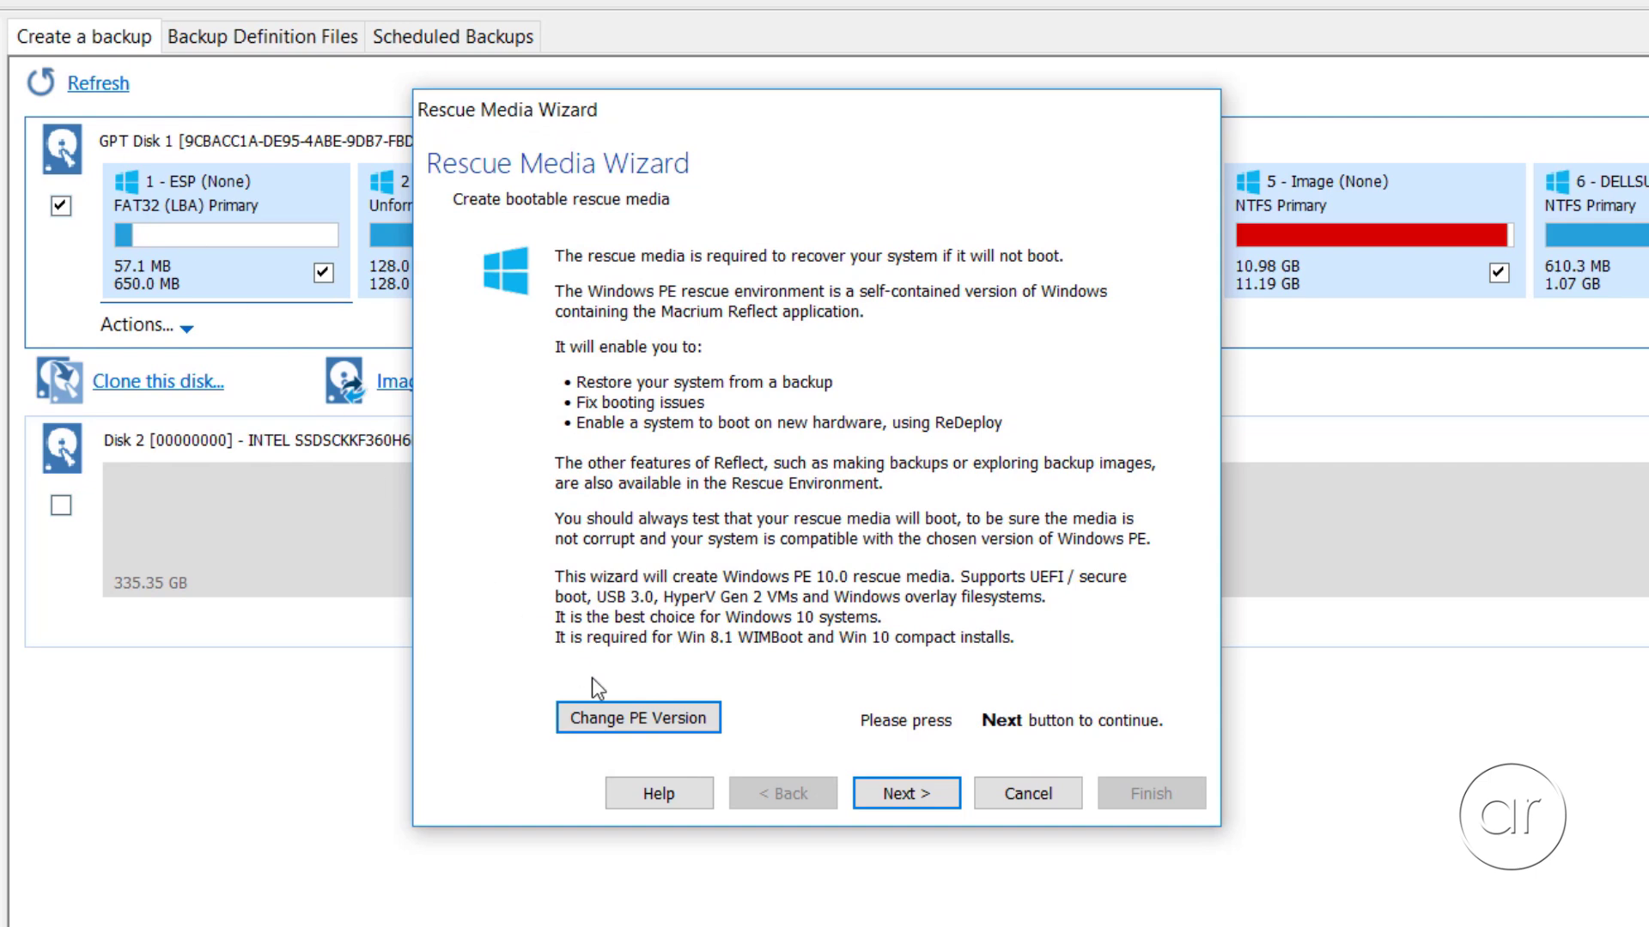
{"action": "left_click", "coordinate": [885, 792]}
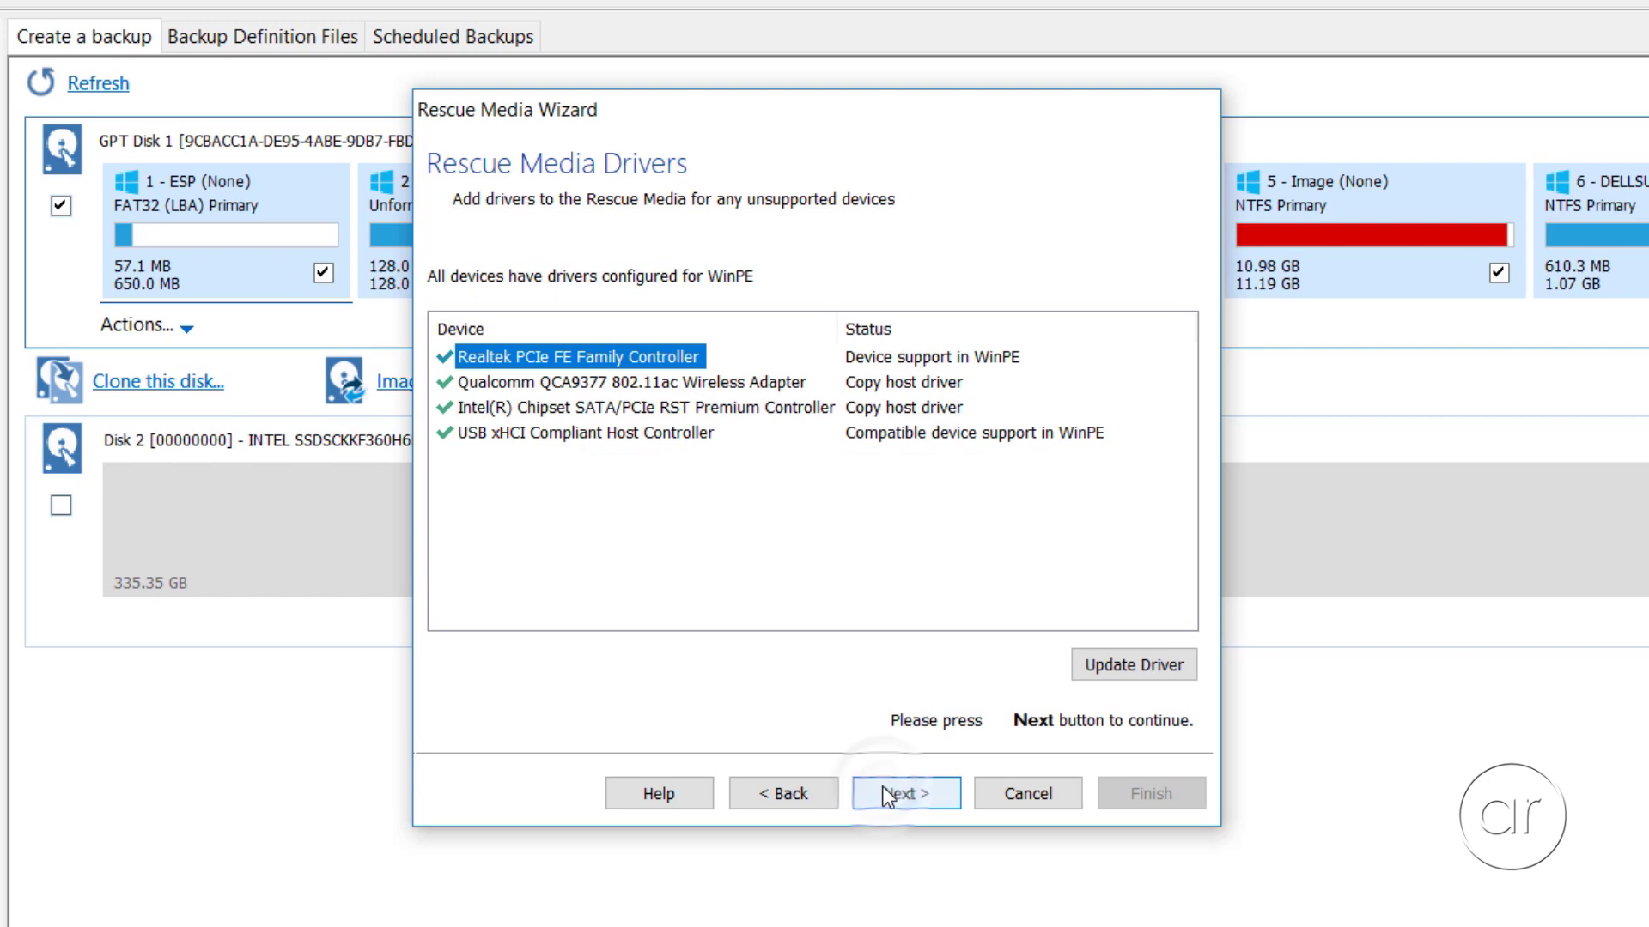
{"action": "left_click", "coordinate": [891, 797]}
{"action": "left_click", "coordinate": [889, 792]}
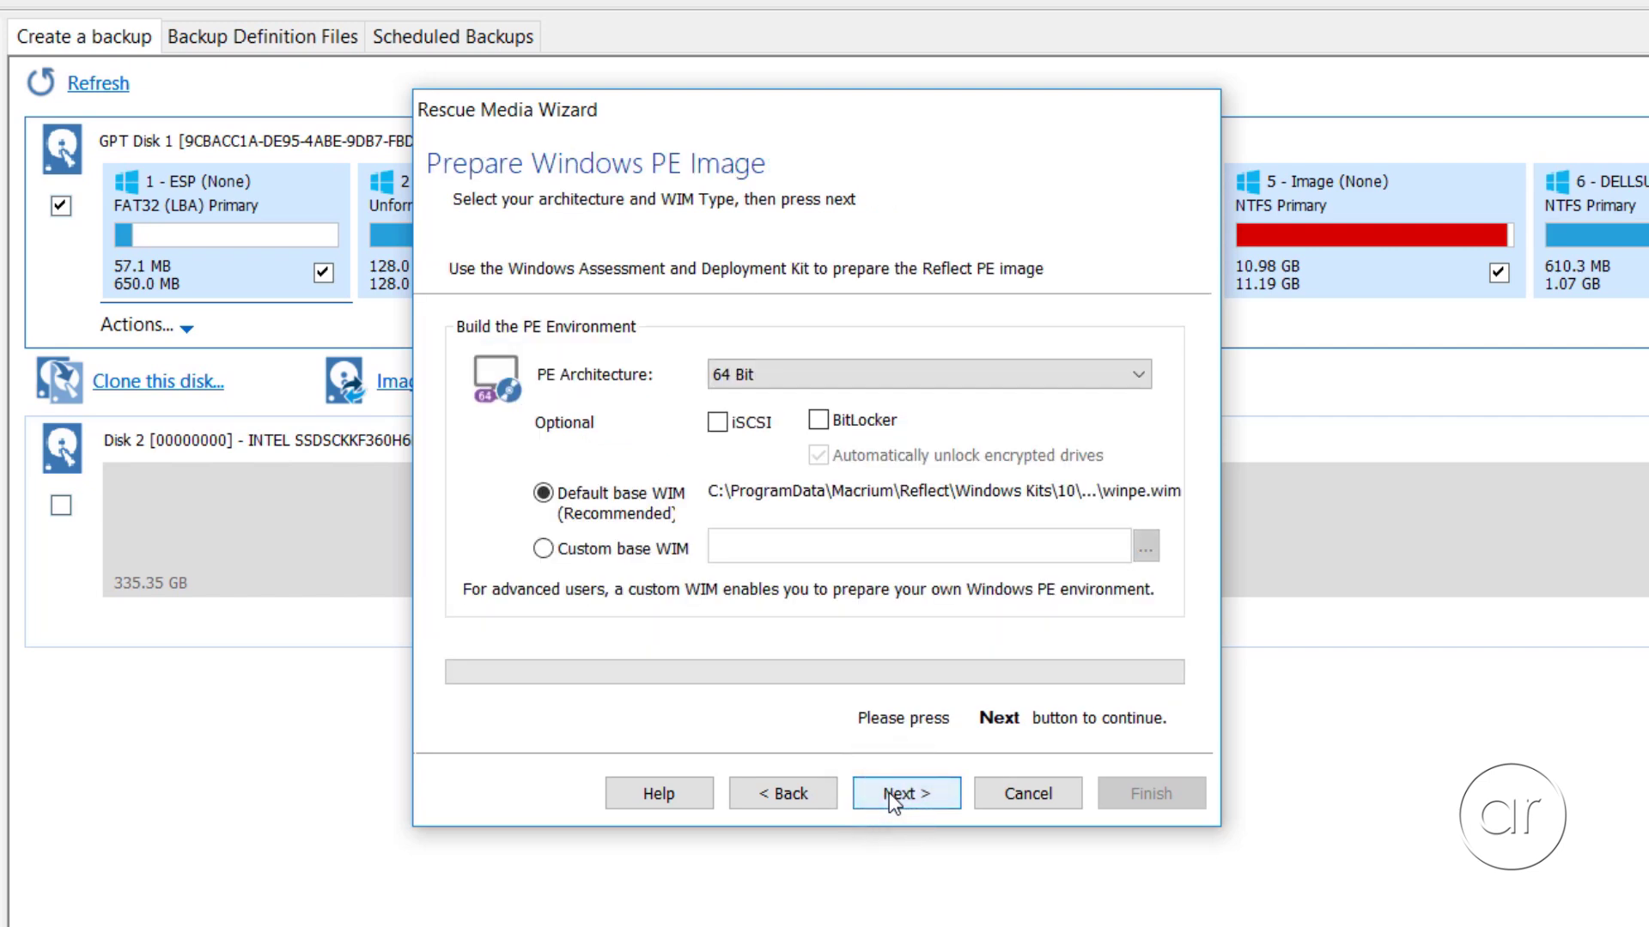
{"action": "left_click", "coordinate": [899, 789]}
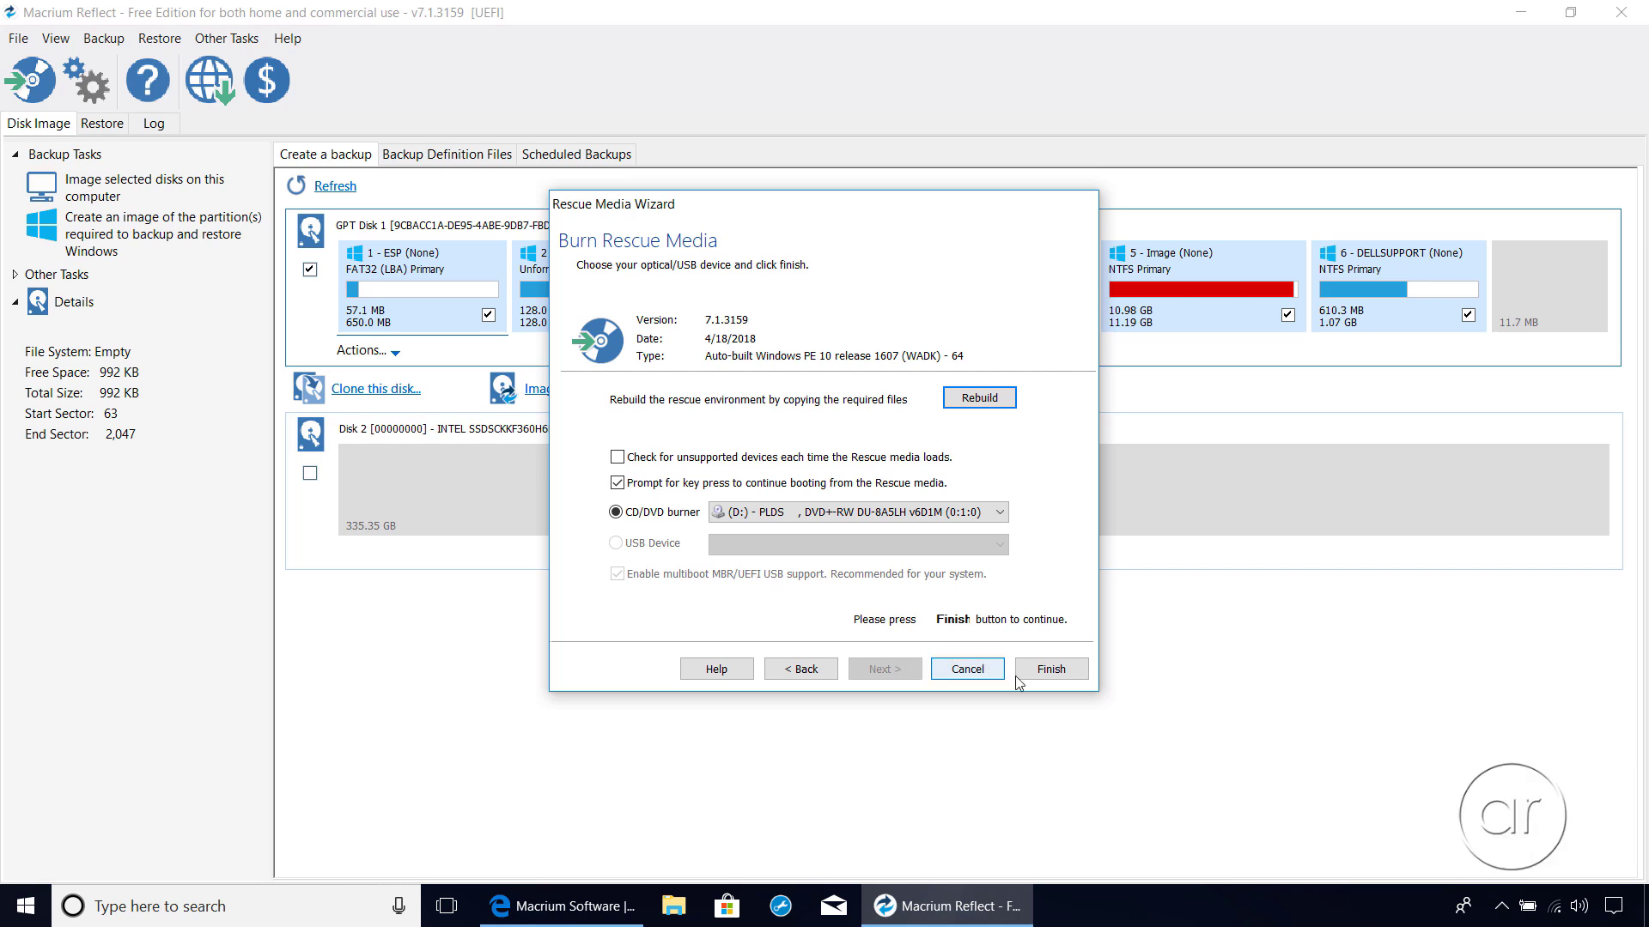
Burn the rescue media to DVD drive D: and acknowledge the success message
{"action": "left_click", "coordinate": [1053, 670]}
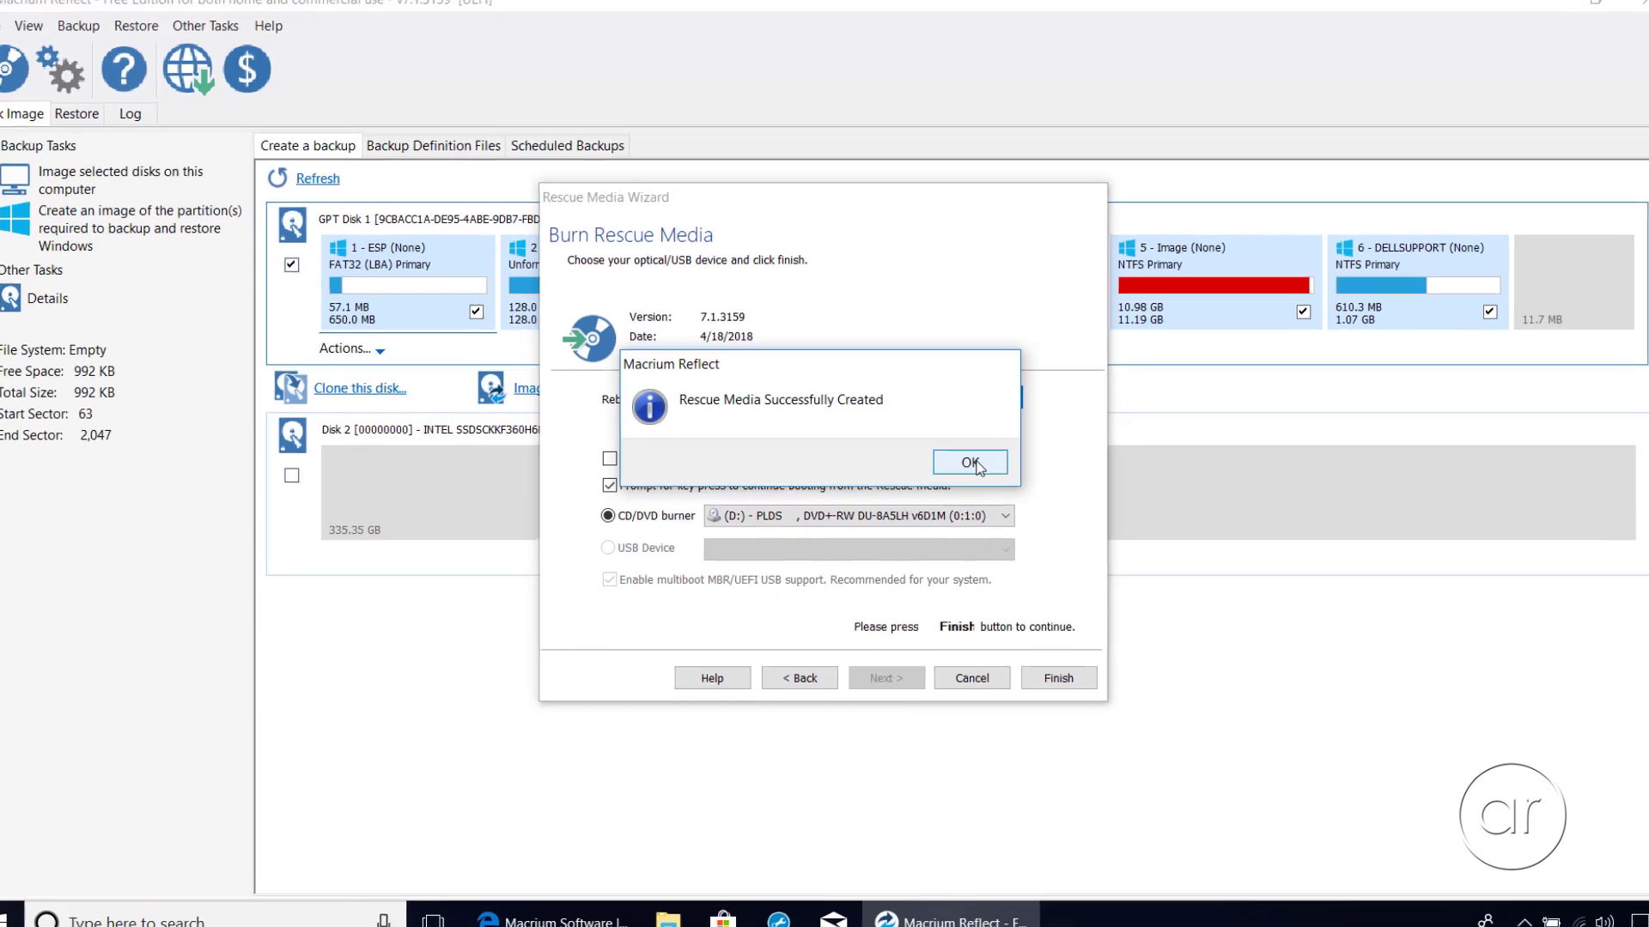
{"action": "left_click", "coordinate": [1033, 484]}
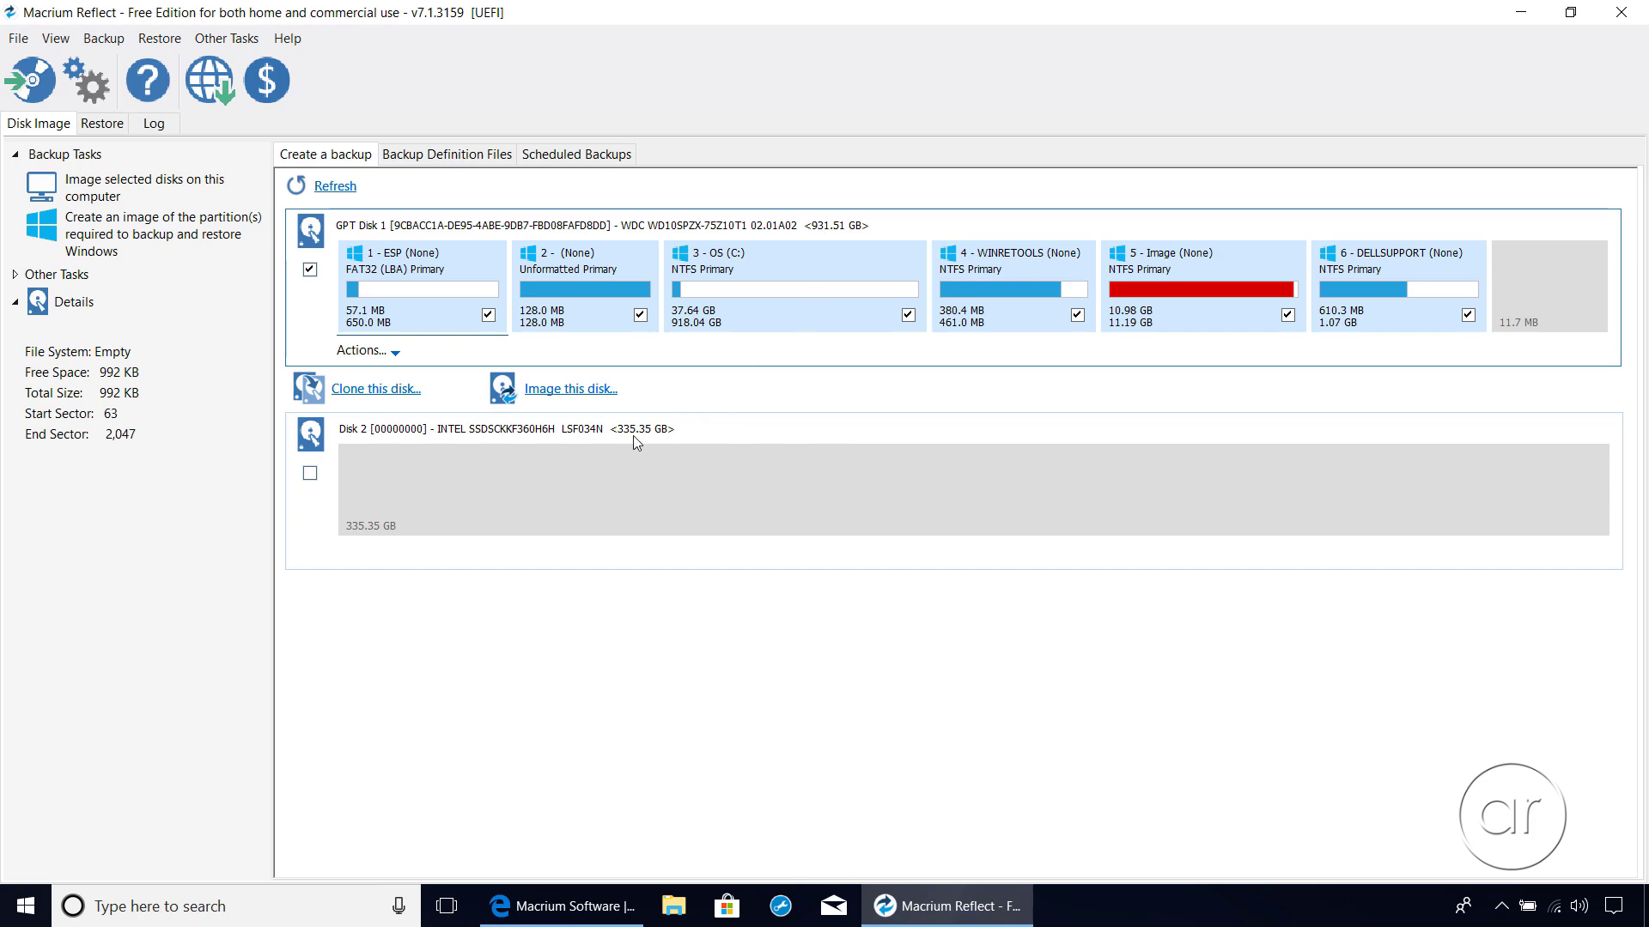
{"action": "left_click", "coordinate": [368, 393]}
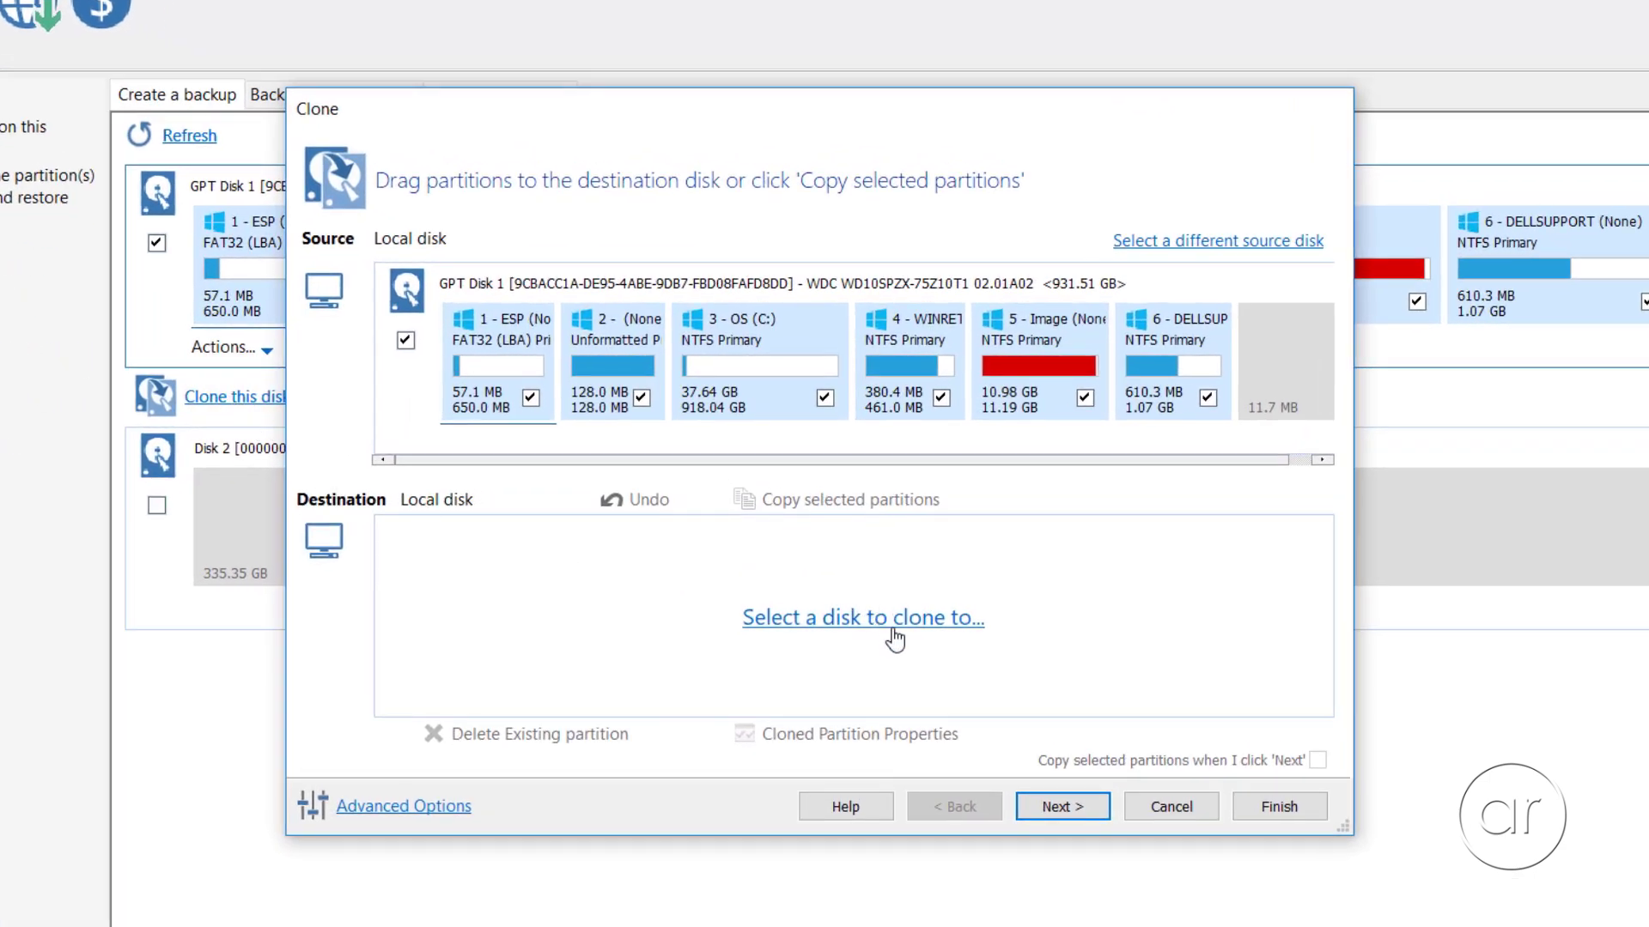
Choose the 335.35 GB Intel SSD (Disk 2) as clone destination and copy the ESP partition onto it
{"action": "left_click", "coordinate": [893, 635]}
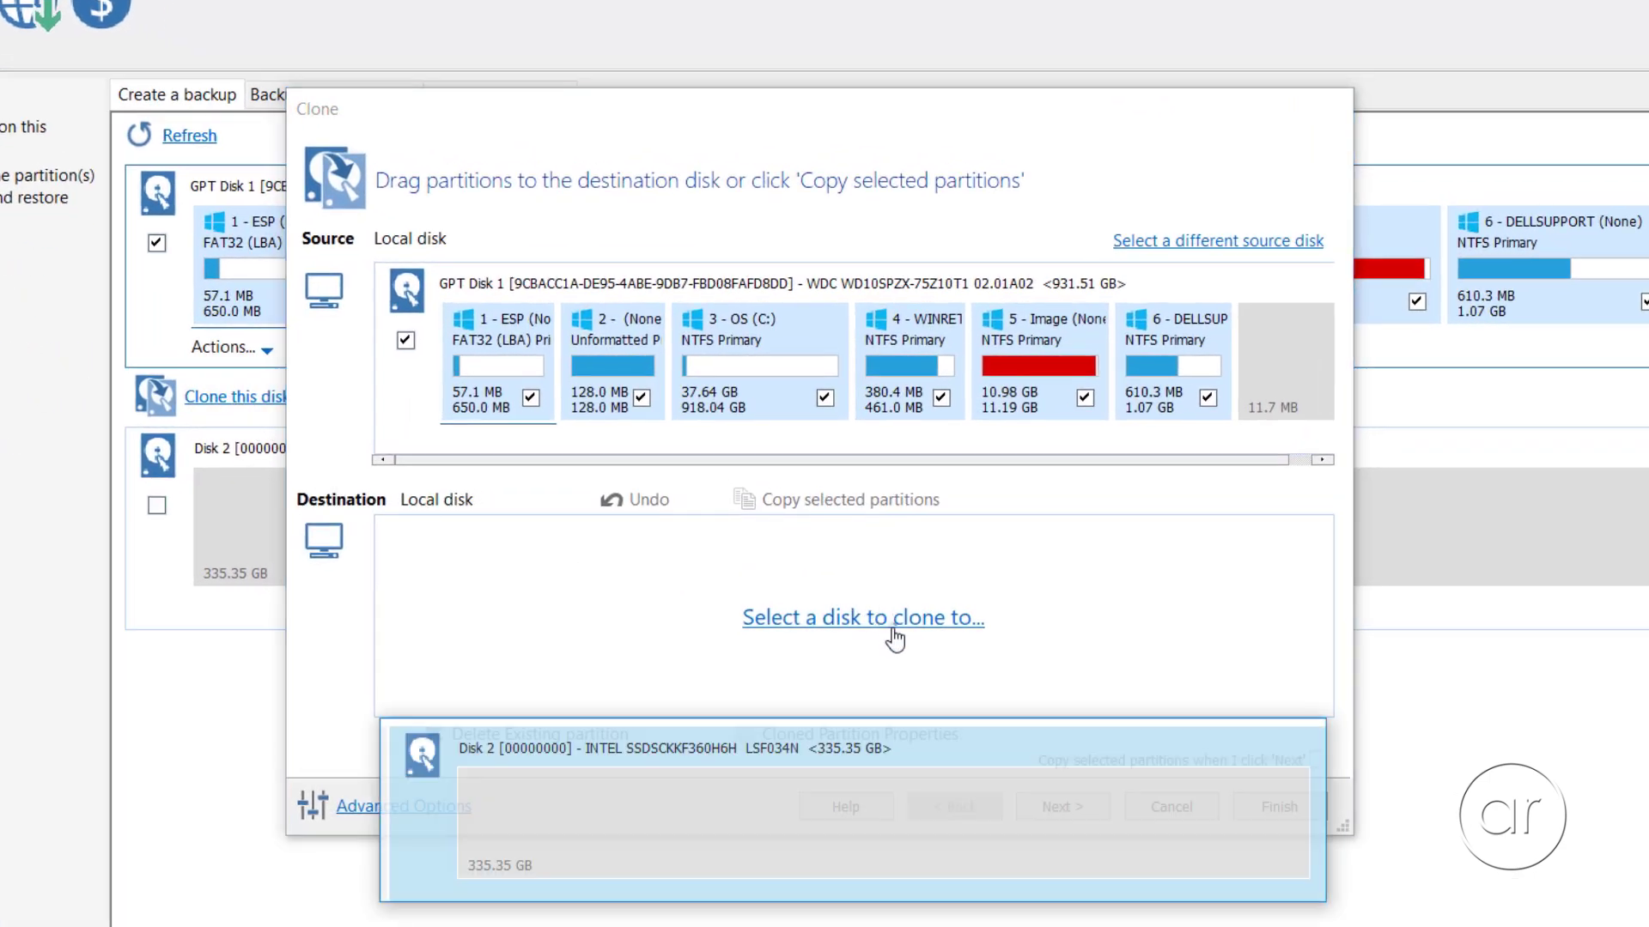
{"action": "left_click", "coordinate": [715, 773]}
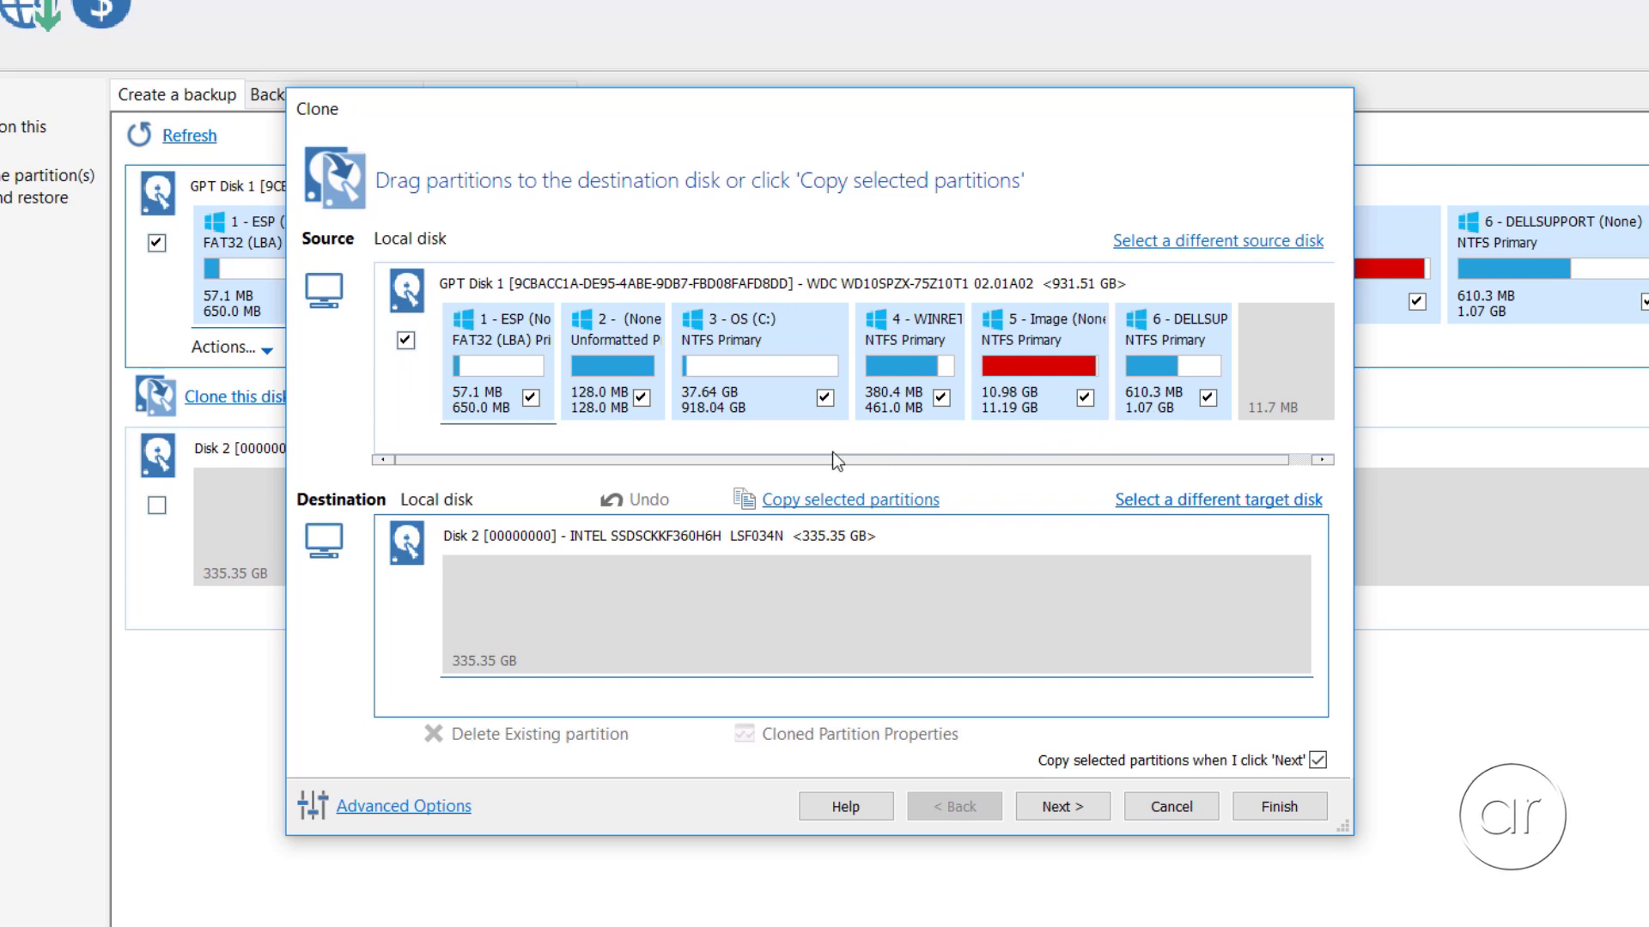
{"action": "left_click_drag", "start_coordinate": [515, 388], "coordinate": [535, 611]}
Copy partition 2, WINRETOOLS, Image and DELLSUPPORT to the SSD, then fit OS into the remaining 321.89 GB
{"action": "left_click_drag", "start_coordinate": [631, 361], "coordinate": [870, 598]}
{"action": "left_click_drag", "start_coordinate": [901, 365], "coordinate": [995, 590]}
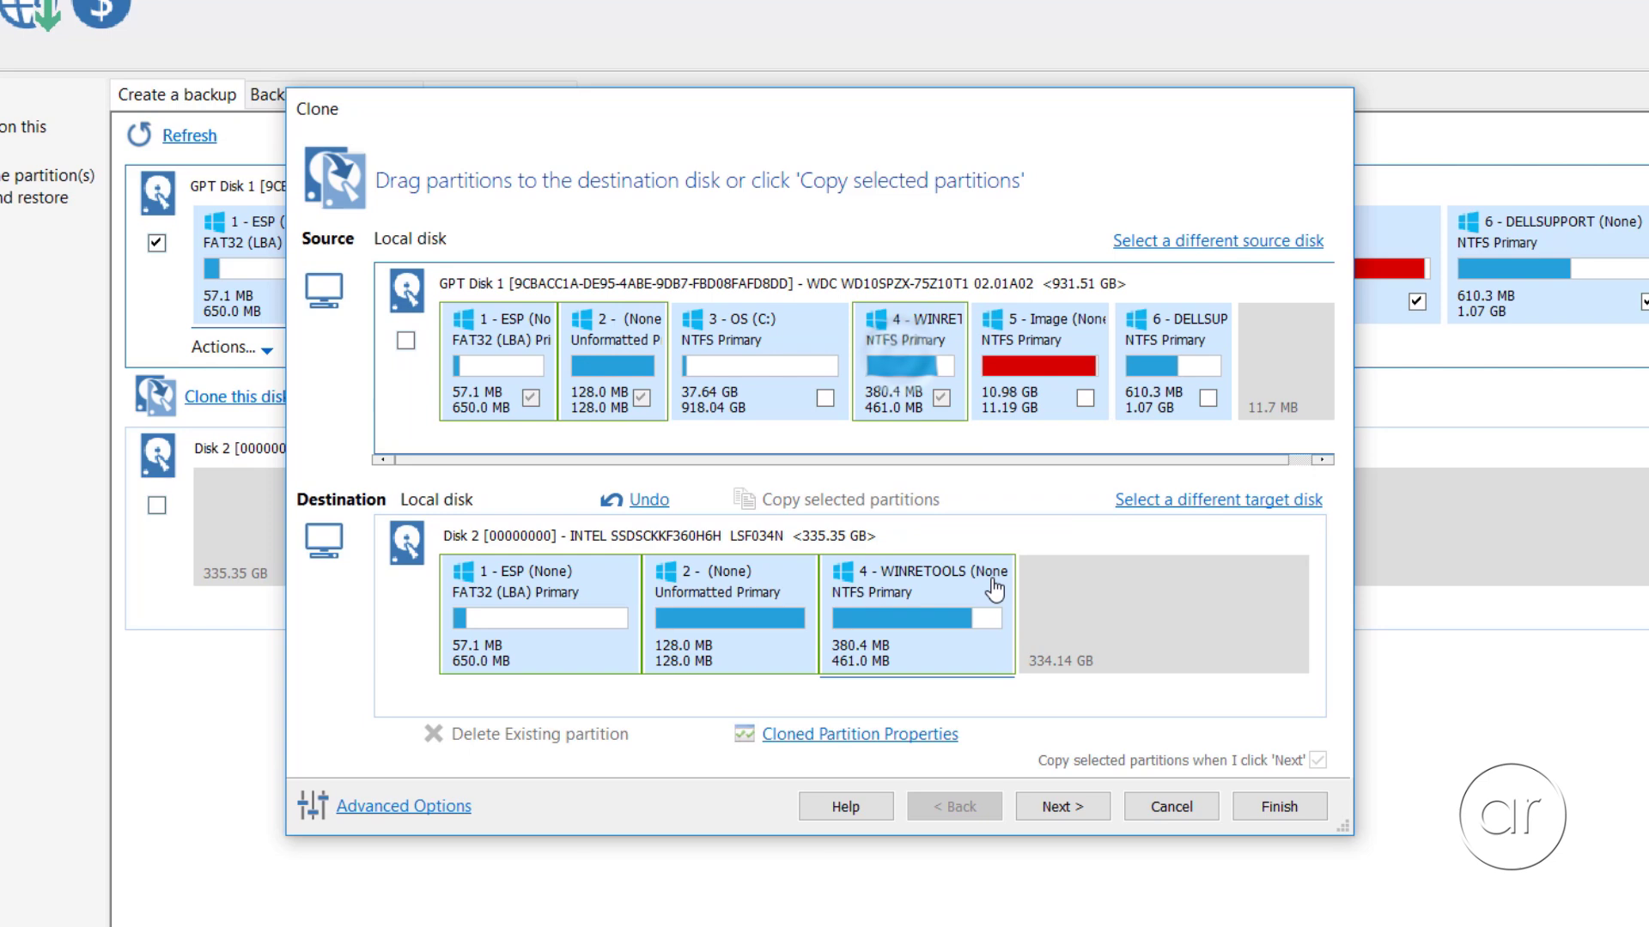
{"action": "left_click_drag", "start_coordinate": [1037, 367], "coordinate": [1085, 566]}
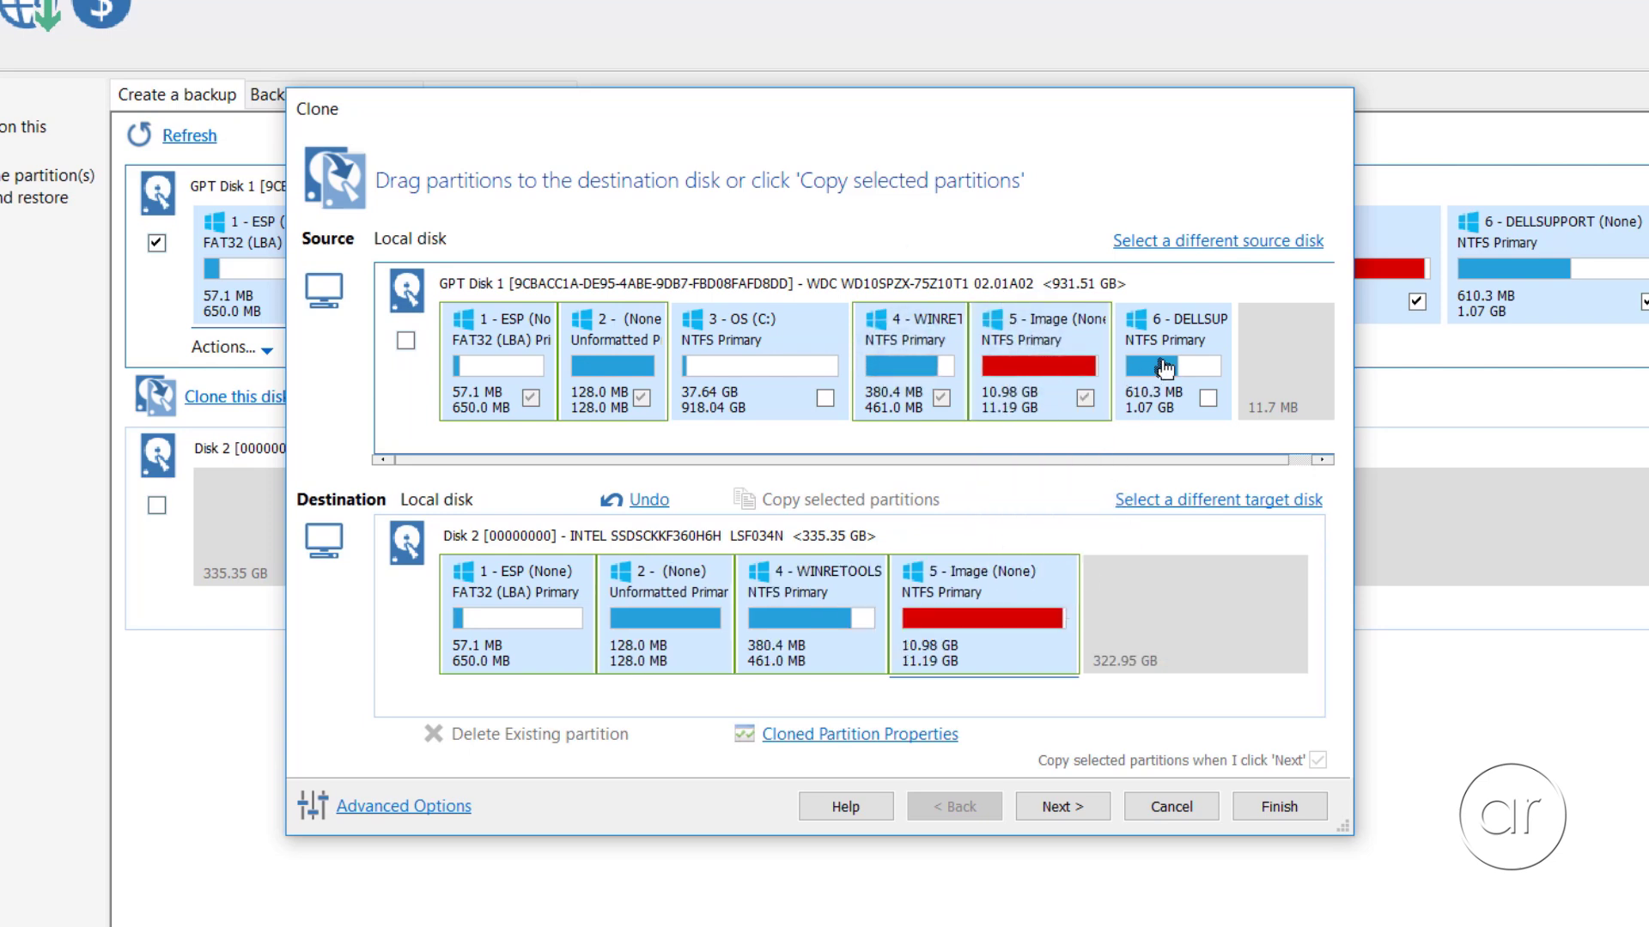
{"action": "left_click_drag", "start_coordinate": [1165, 369], "coordinate": [1151, 610]}
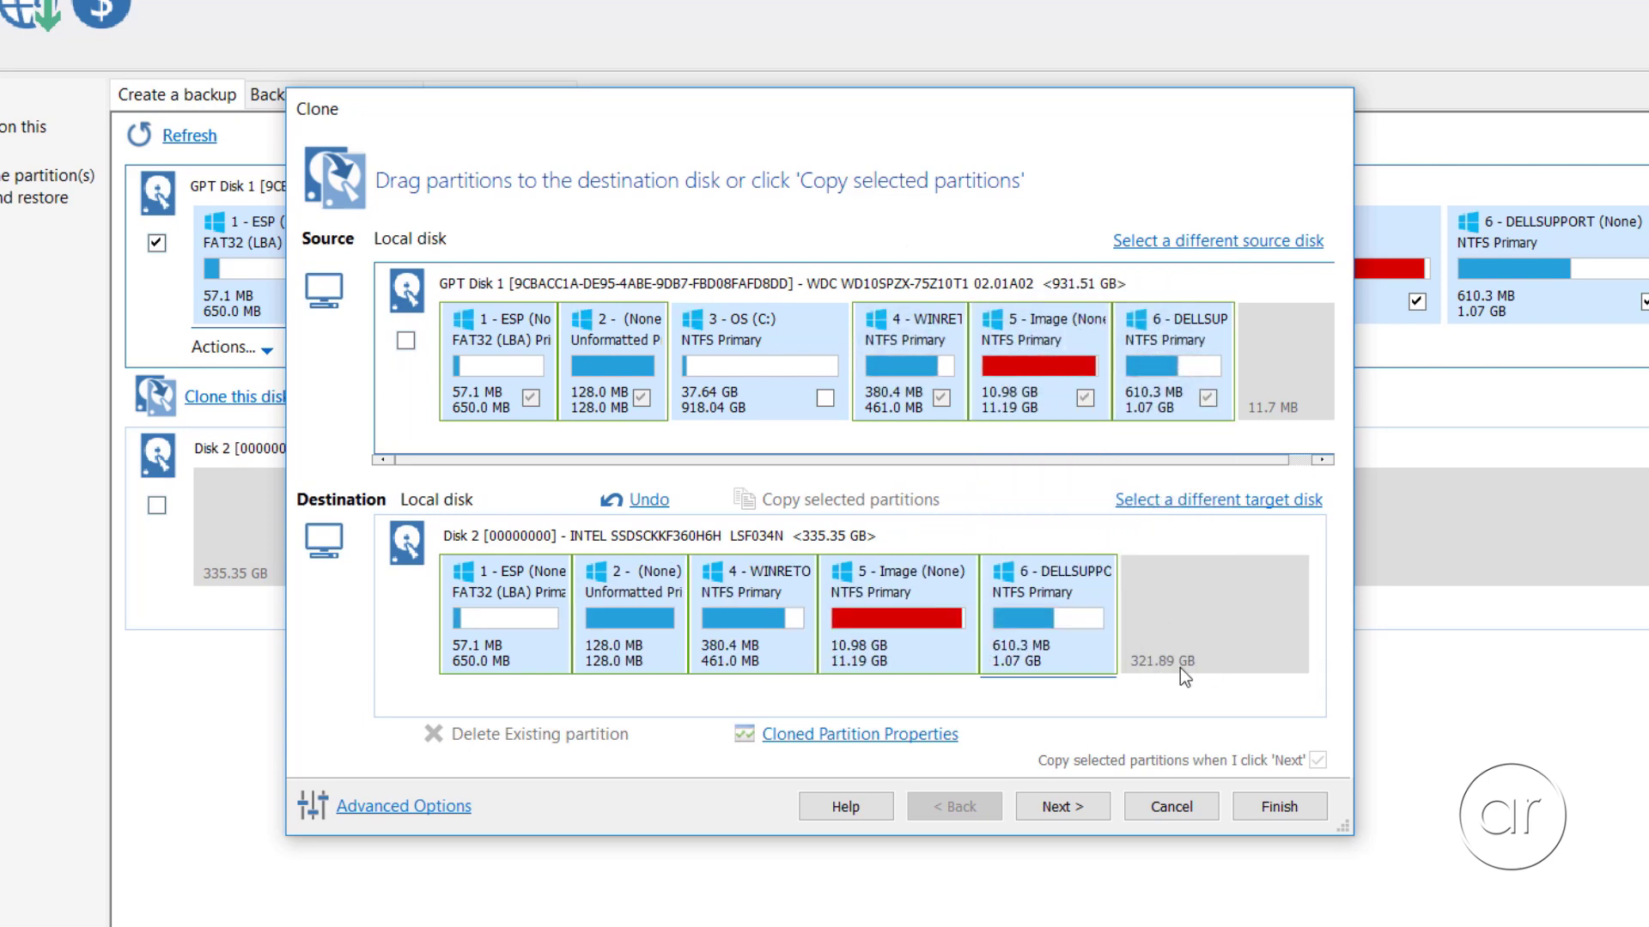
{"action": "left_click_drag", "start_coordinate": [756, 365], "coordinate": [1234, 611]}
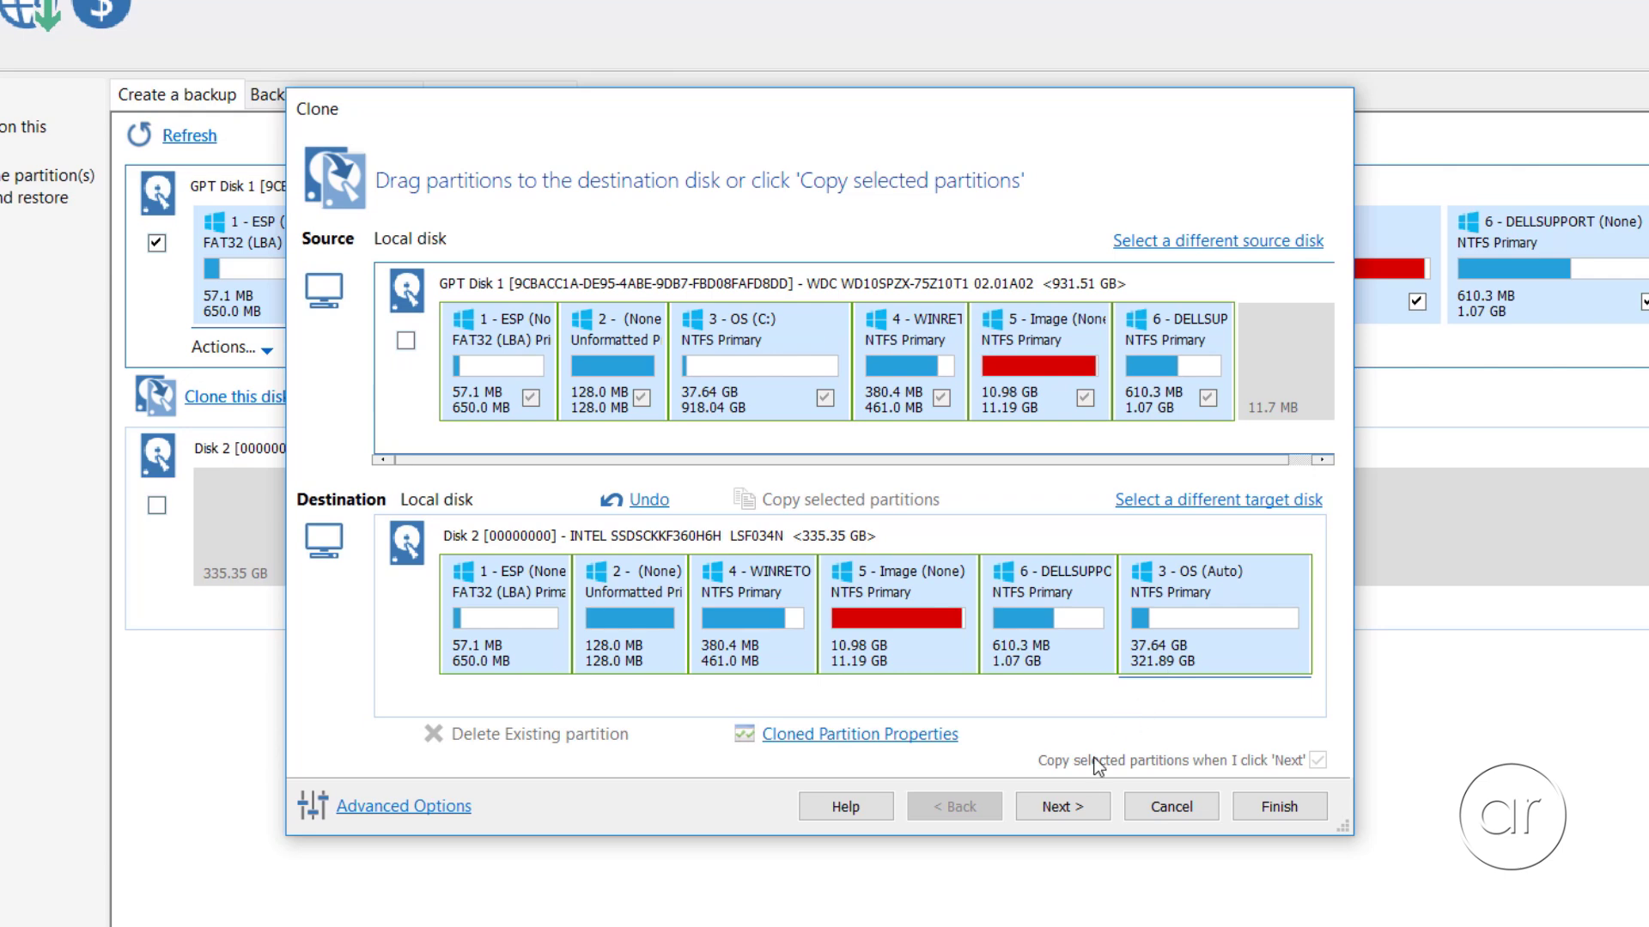
Skip scheduling and the XML definition file, then run the clone, completing in 00:45:24
{"action": "left_click", "coordinate": [1073, 798]}
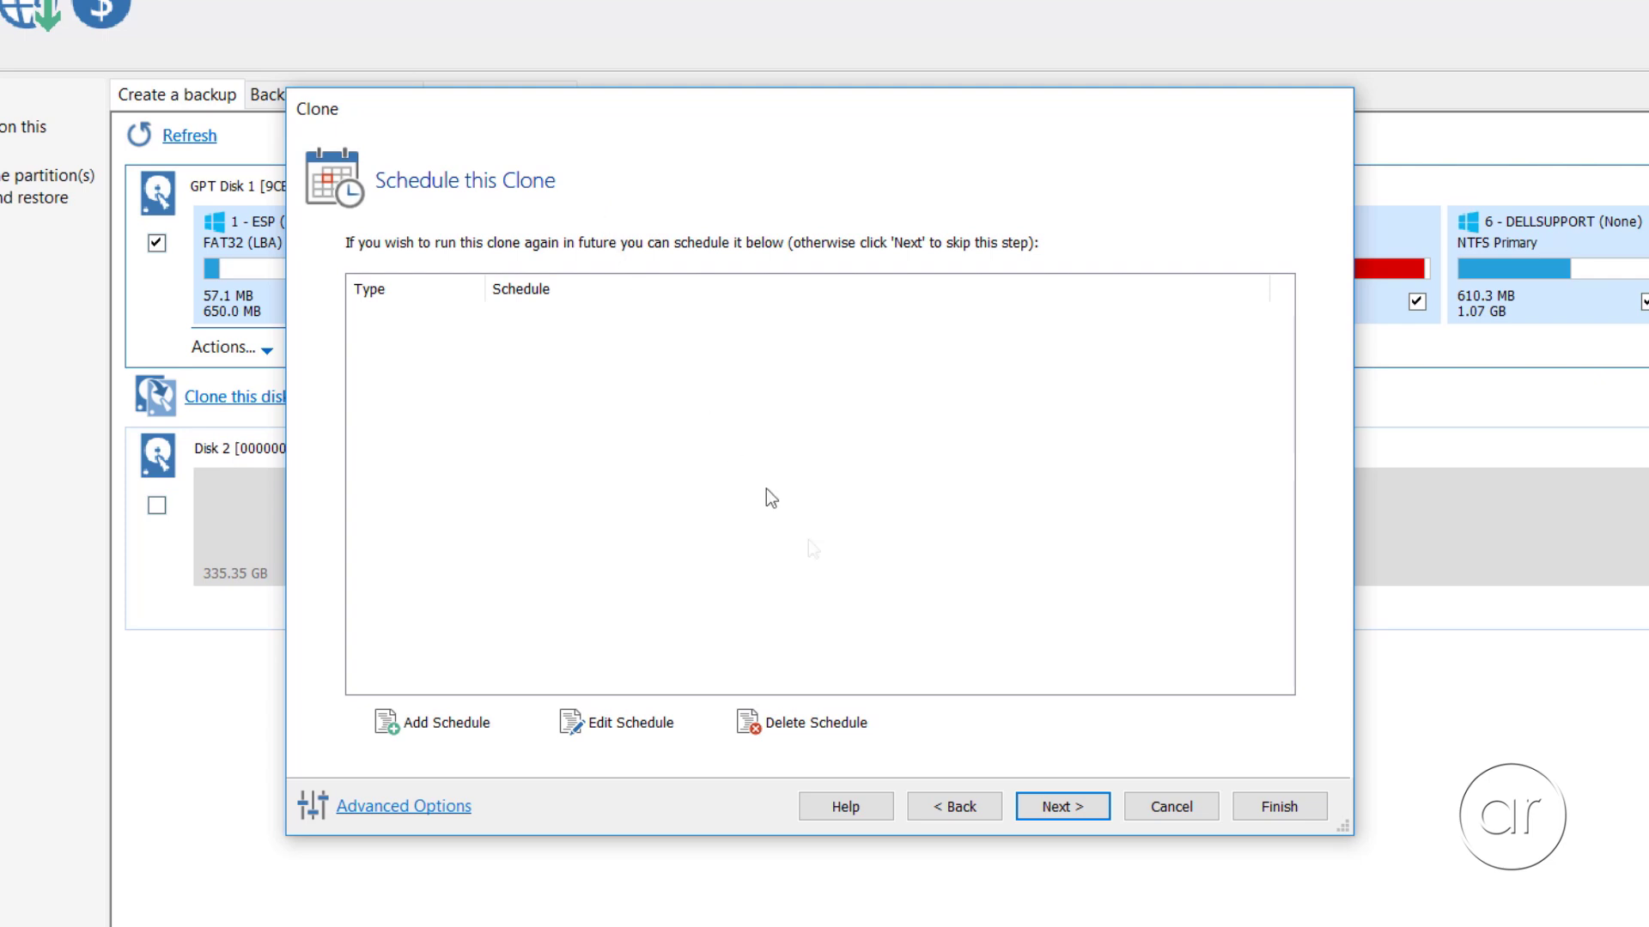
{"action": "left_click", "coordinate": [1058, 804]}
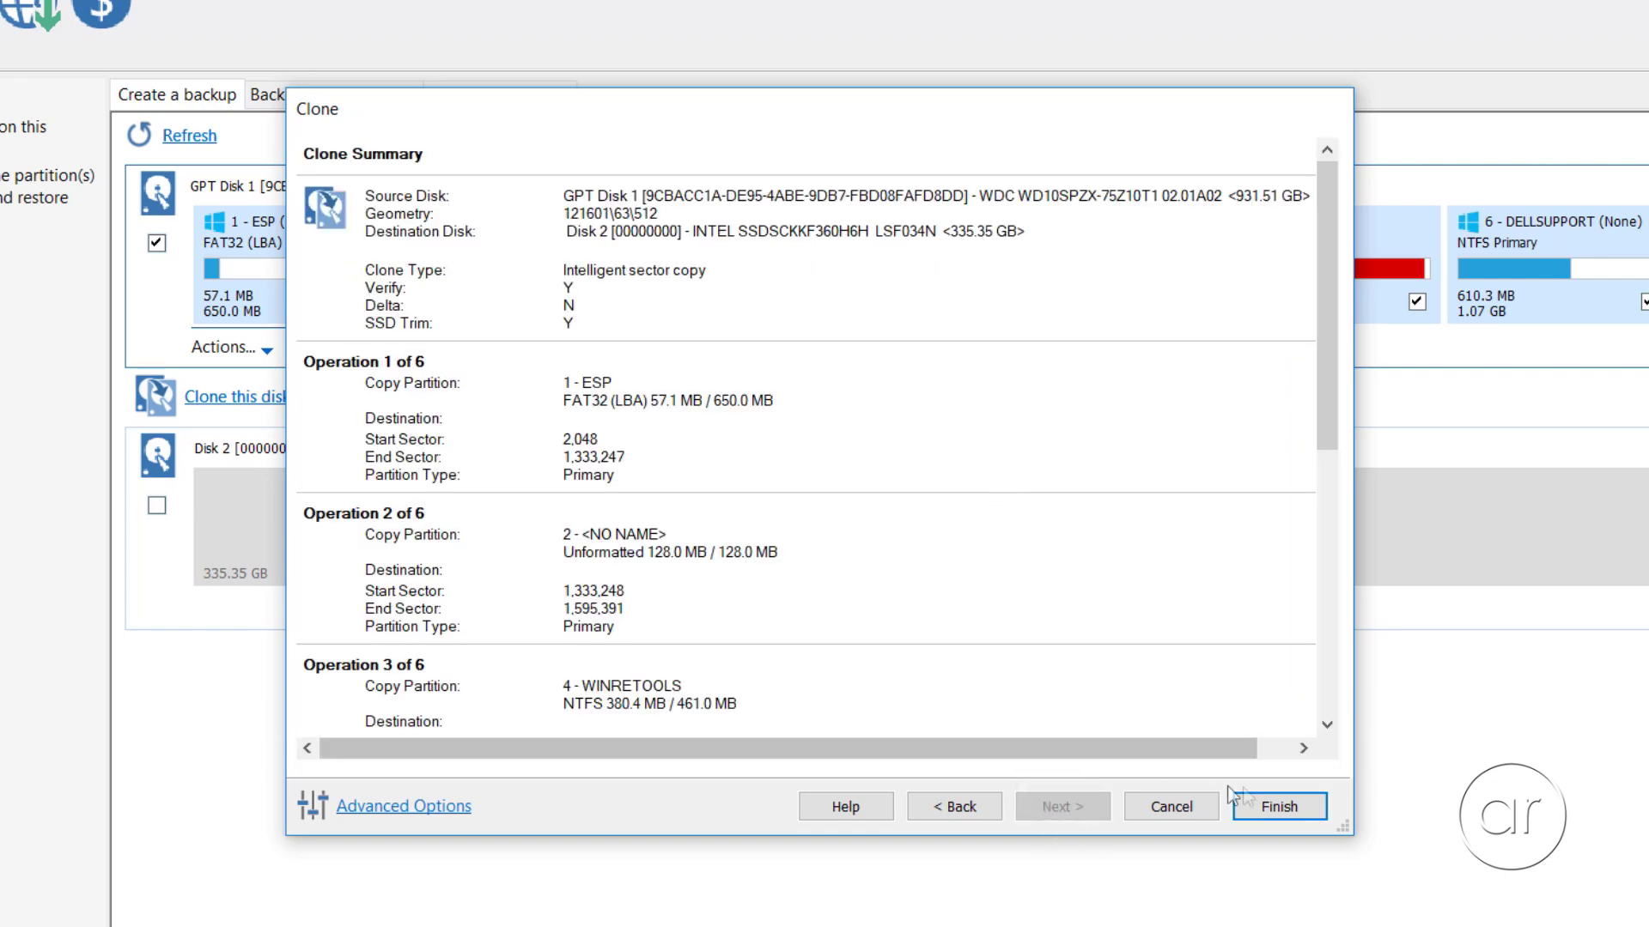
{"action": "left_click", "coordinate": [1269, 802]}
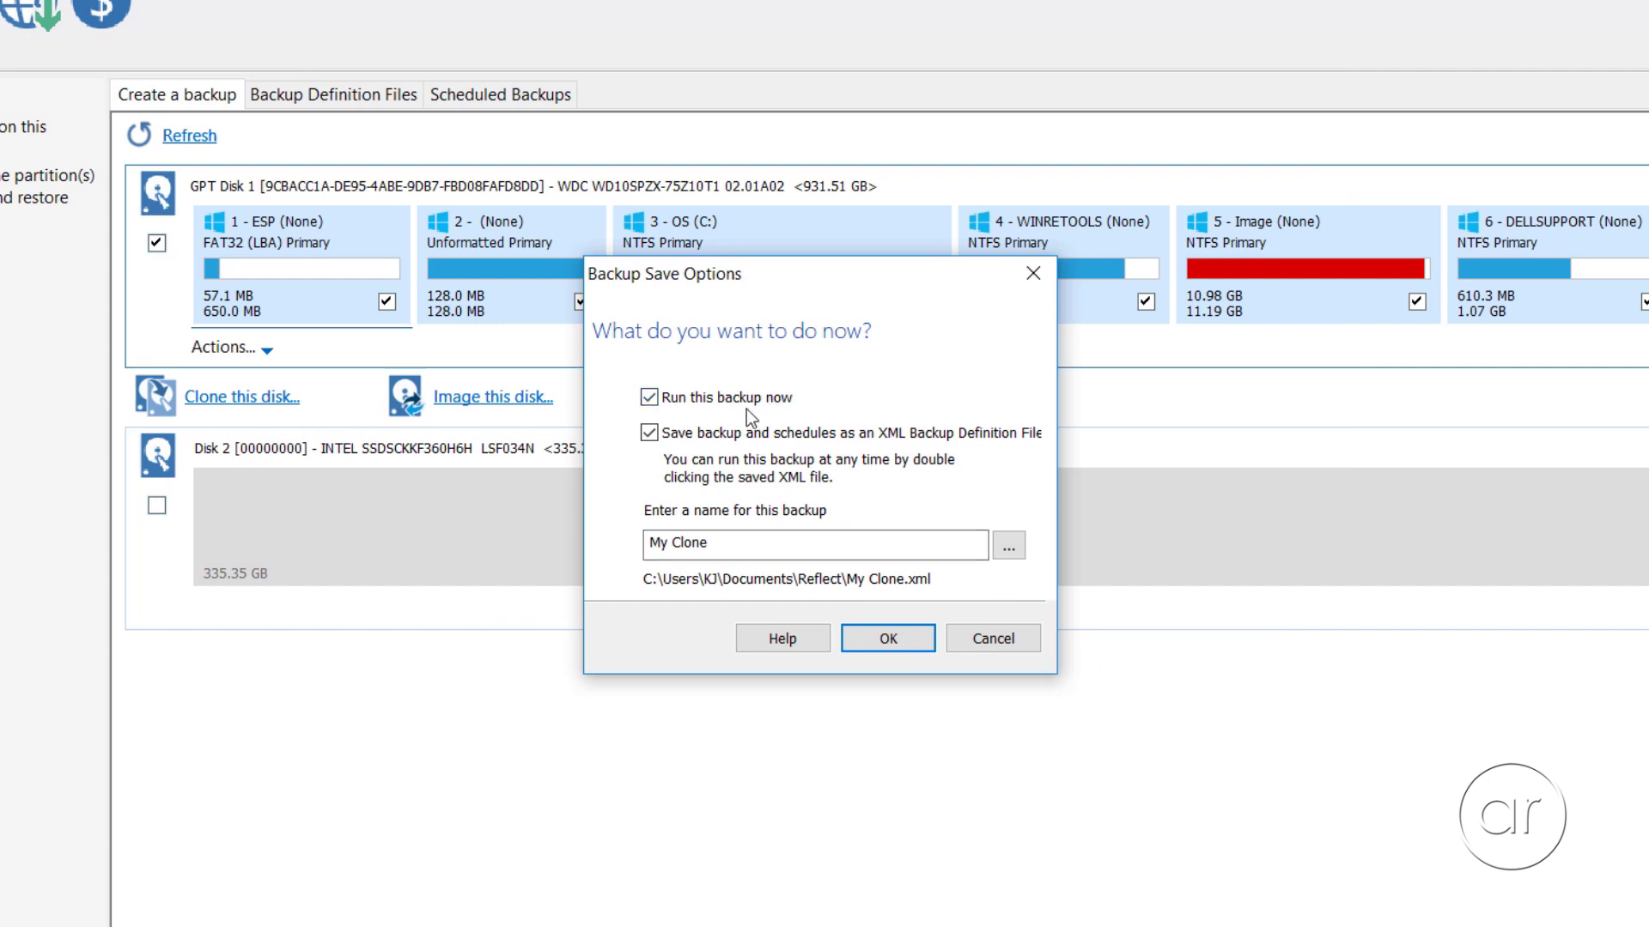
{"action": "left_click", "coordinate": [659, 436]}
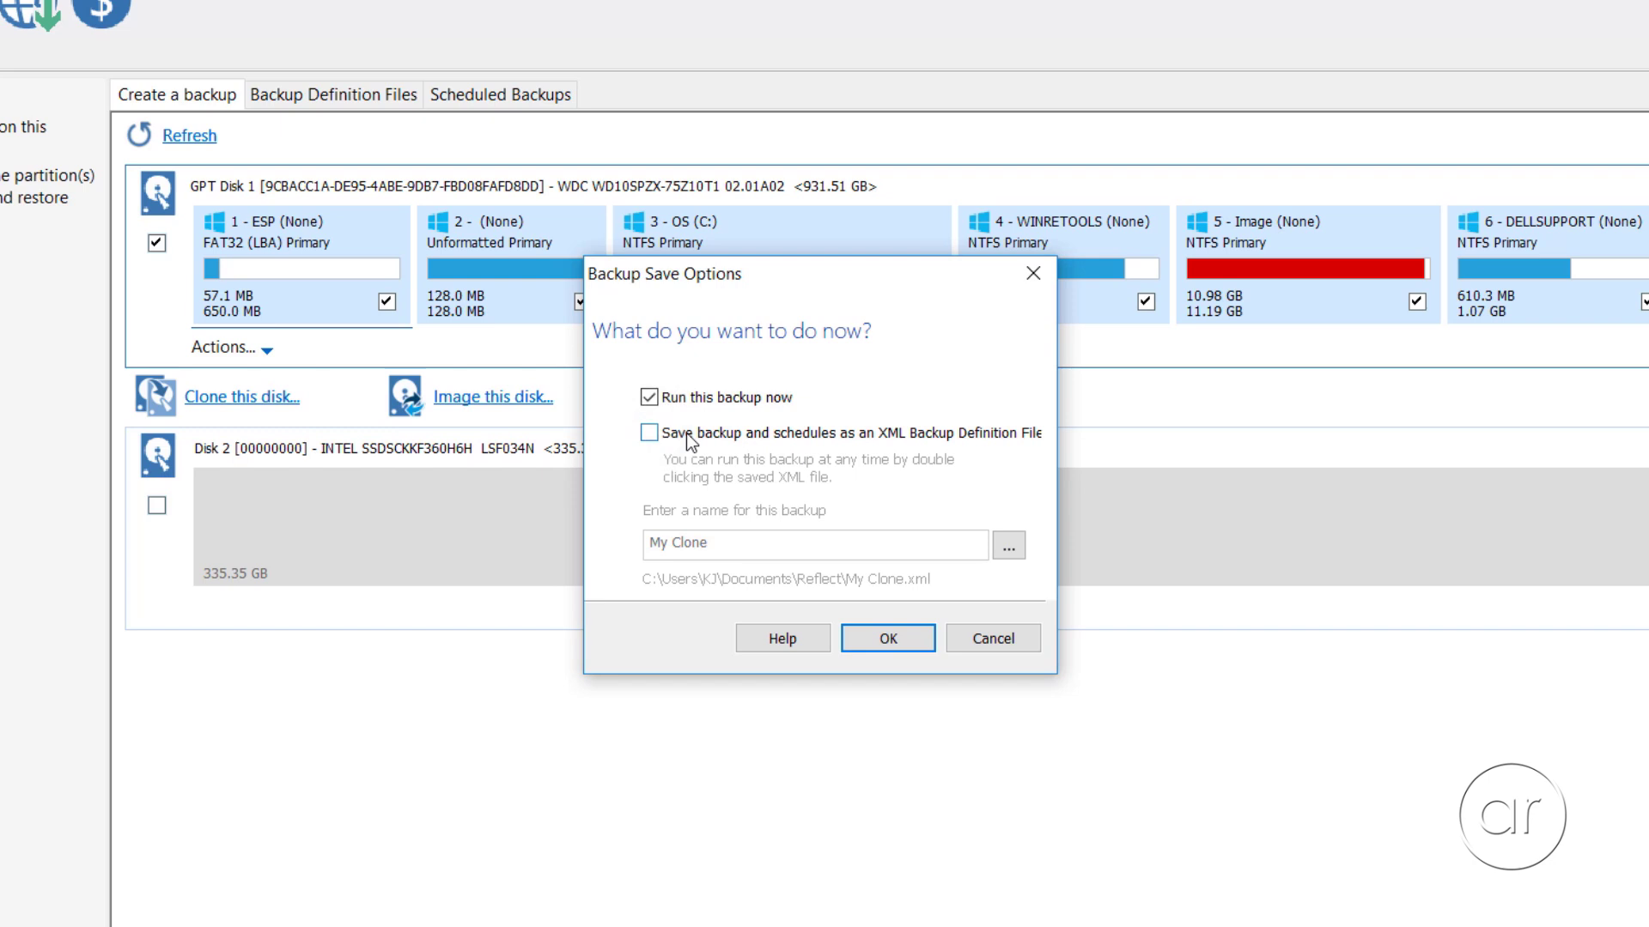
{"action": "left_click", "coordinate": [893, 643]}
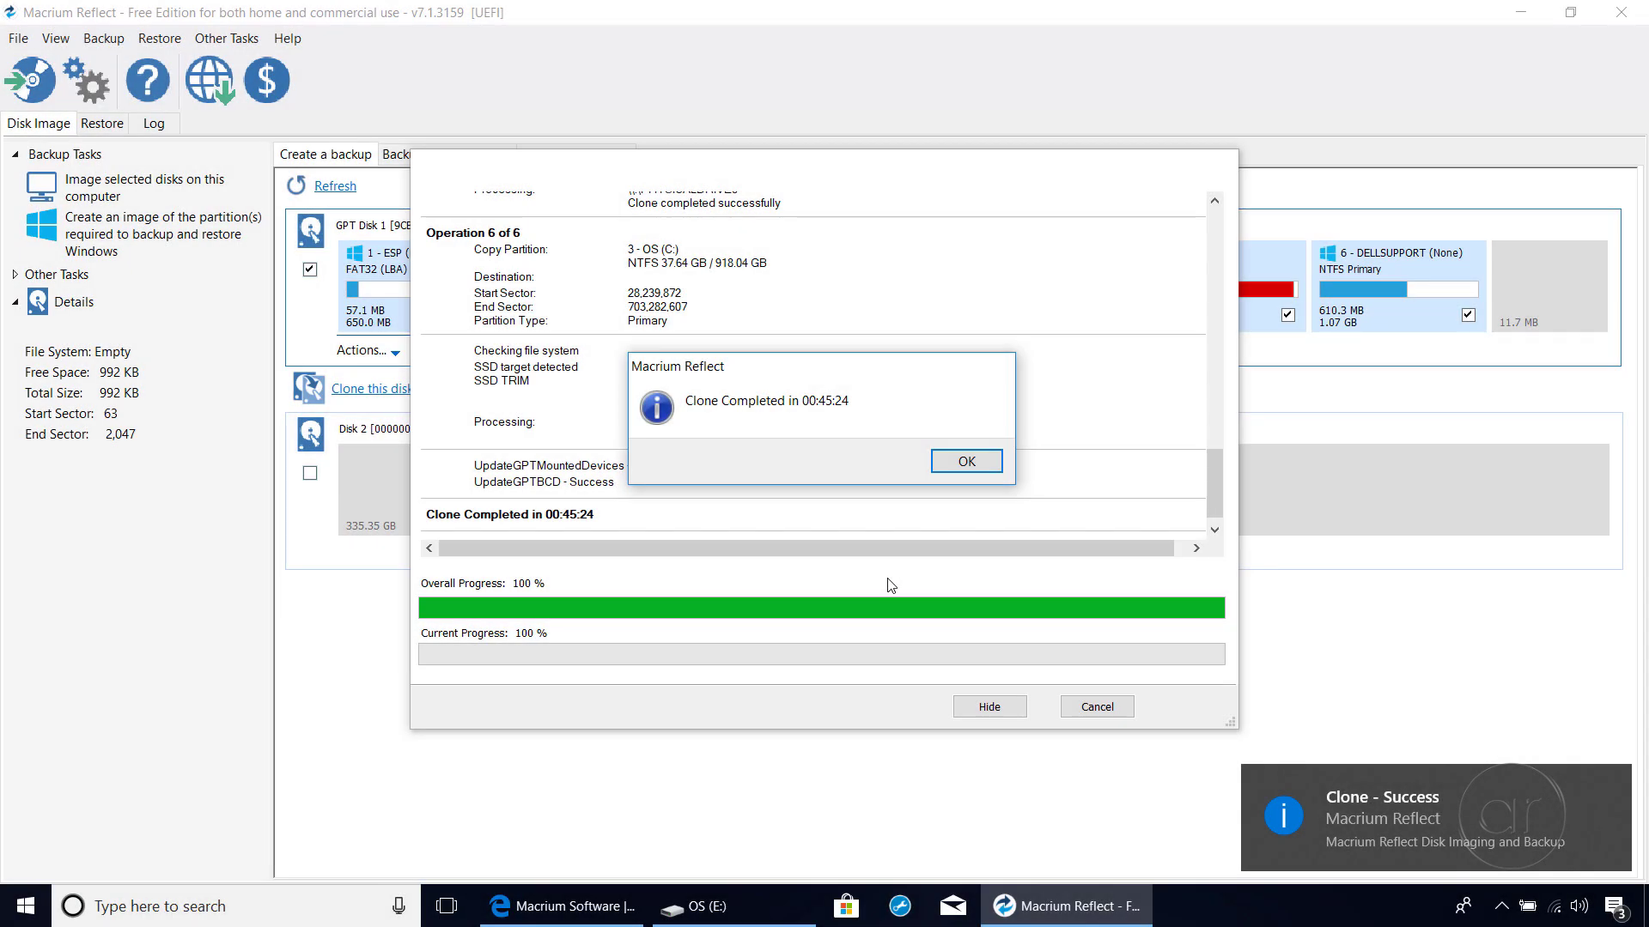
Close the Clone Completed message and log so Disk 2 shows all six partitions with OS (E:)
{"action": "left_click", "coordinate": [961, 461]}
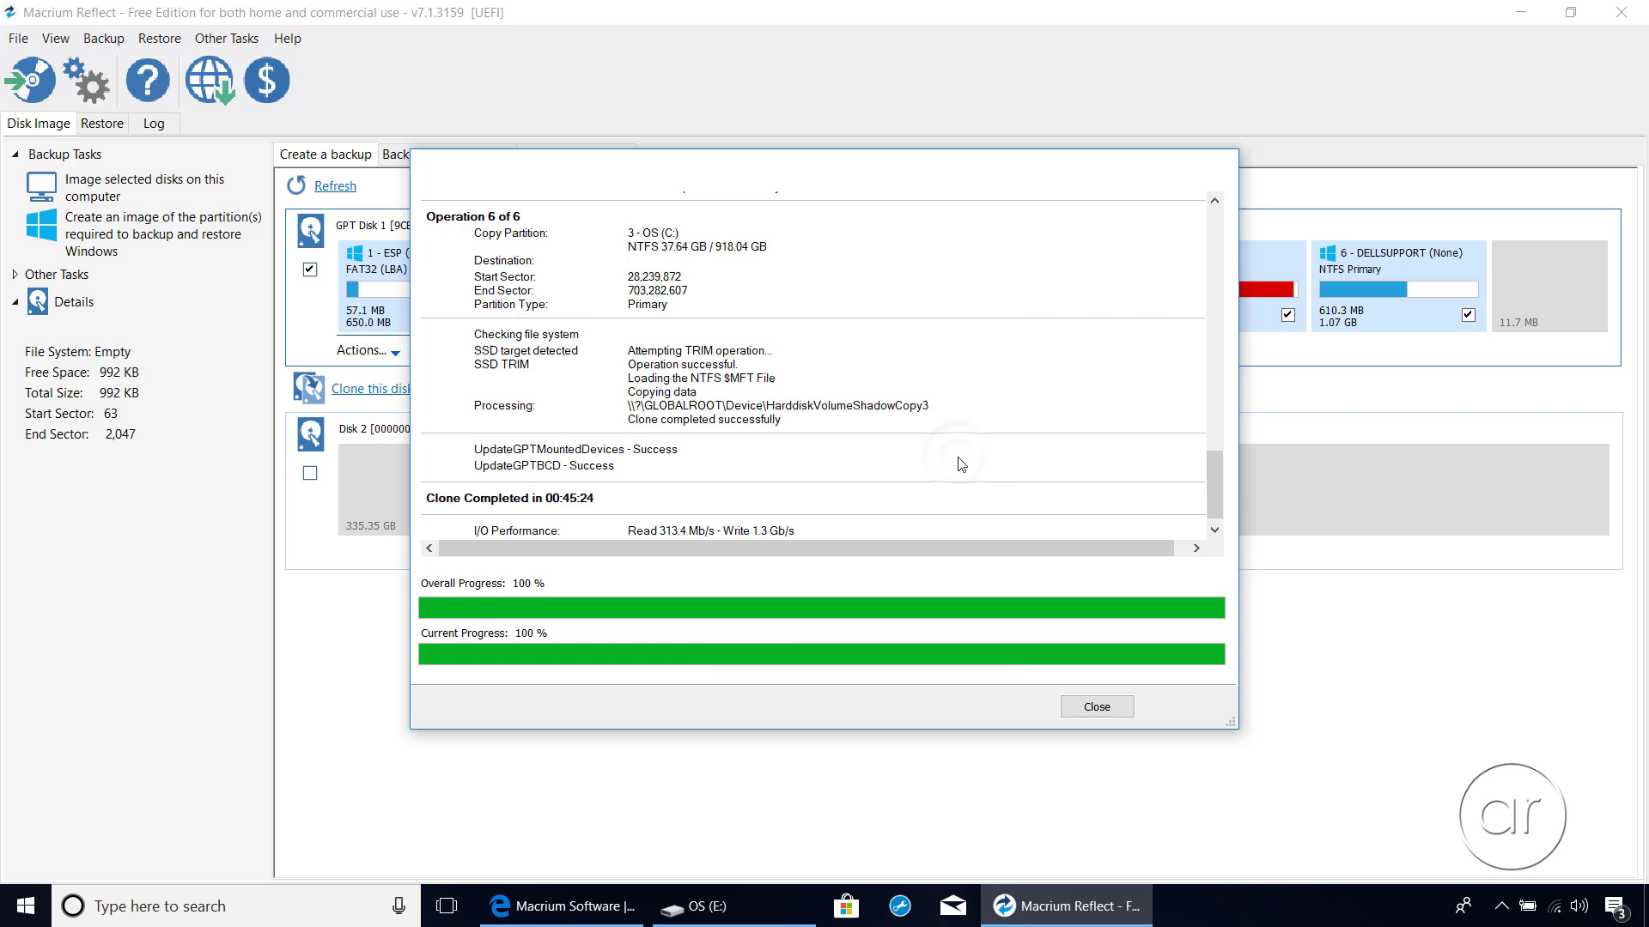
{"action": "left_click", "coordinate": [1087, 712]}
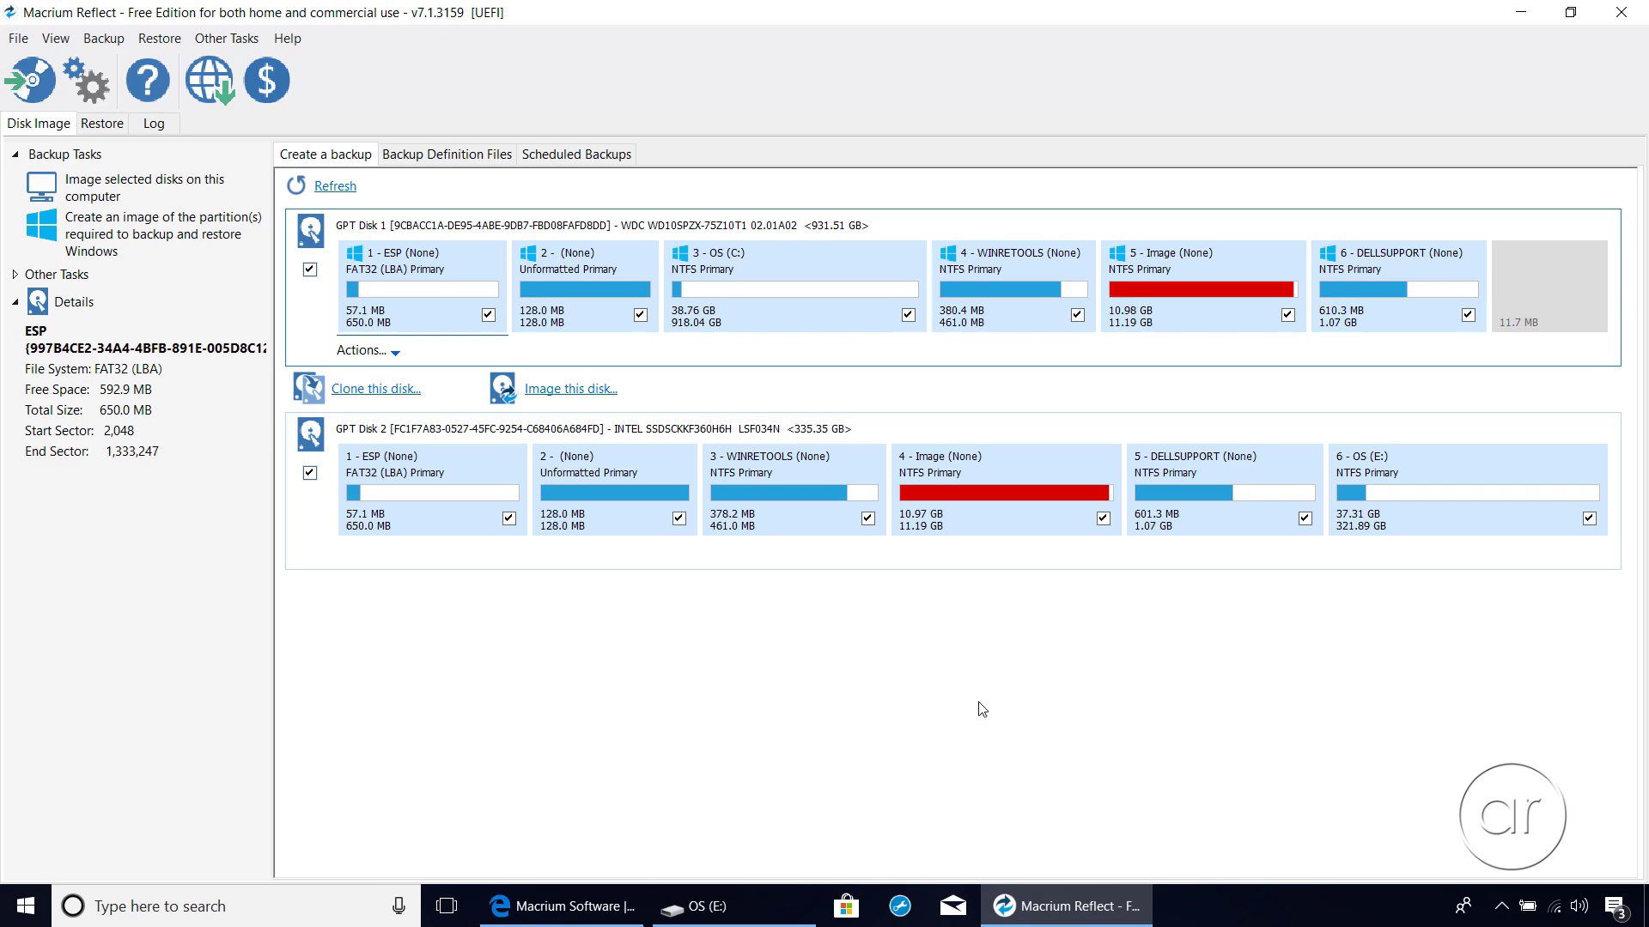
Browse This PC to the cloned OS (E:) drive and confirm its Windows, Program Files and Users folders
{"action": "left_click", "coordinate": [769, 911]}
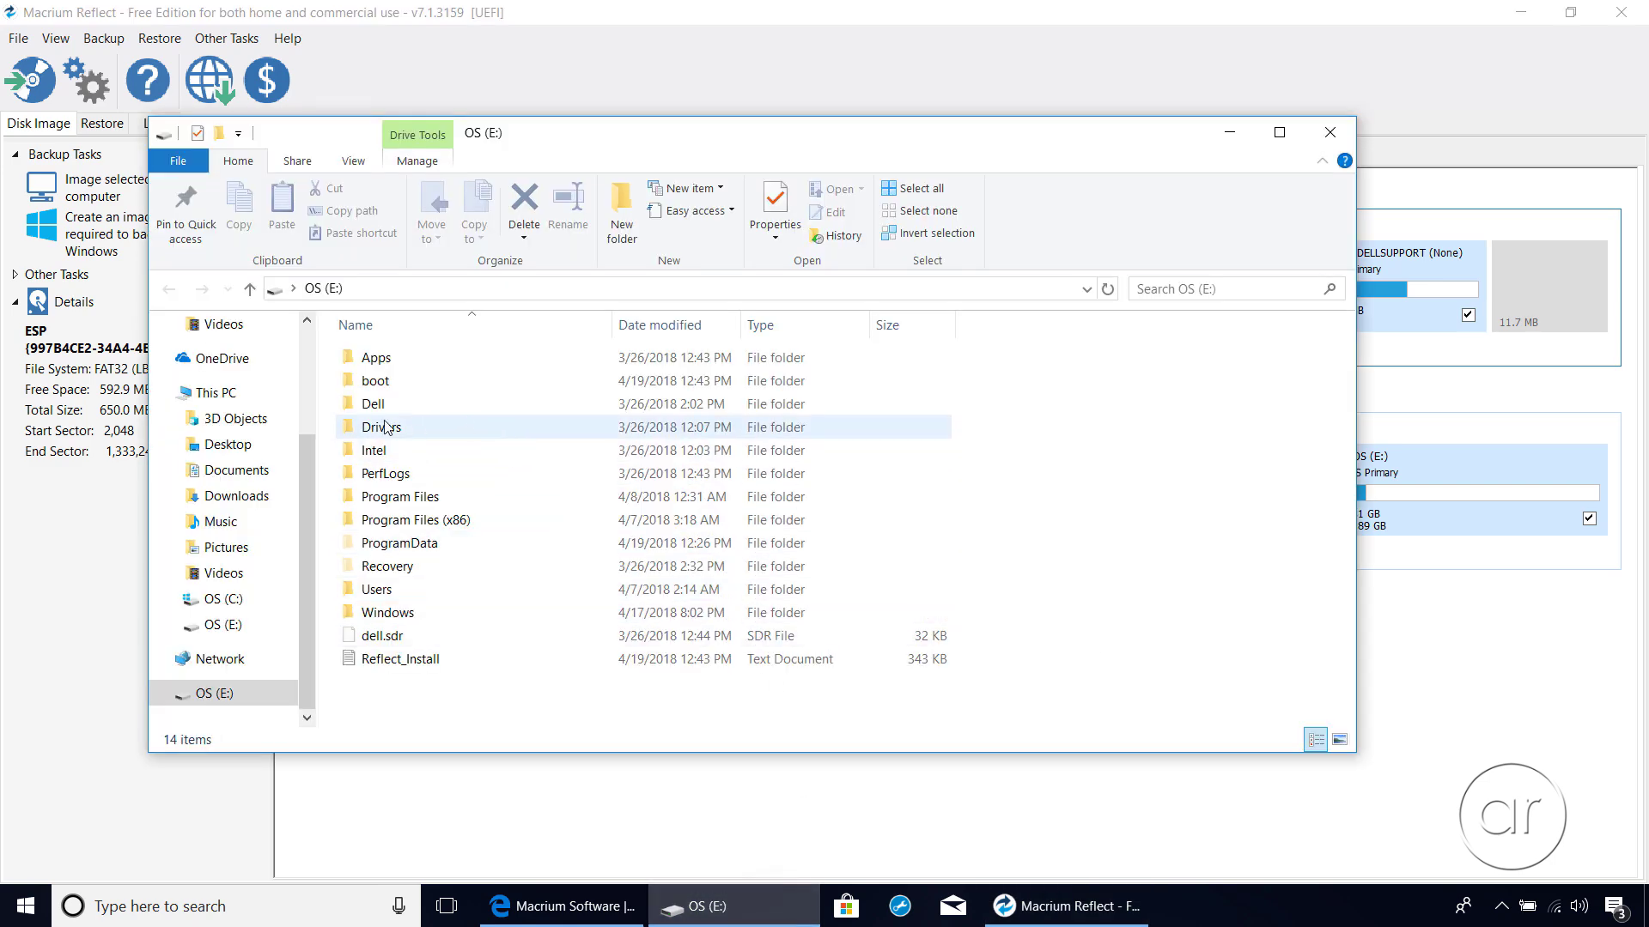
{"action": "left_click", "coordinate": [254, 397]}
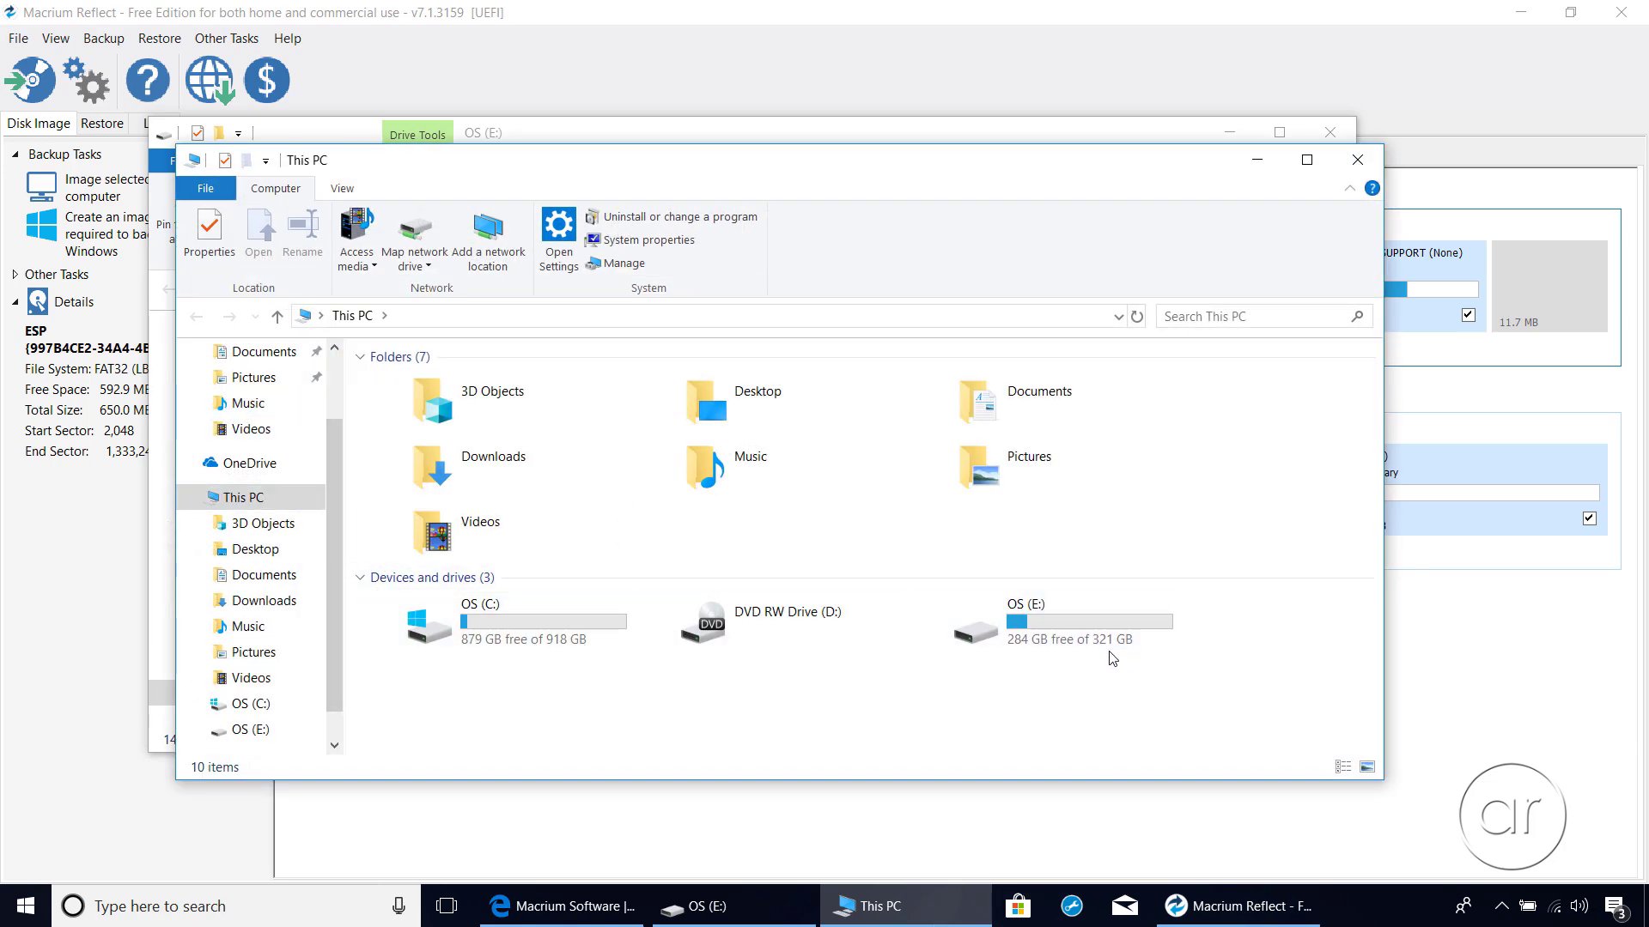
{"action": "double_click", "coordinate": [1054, 630]}
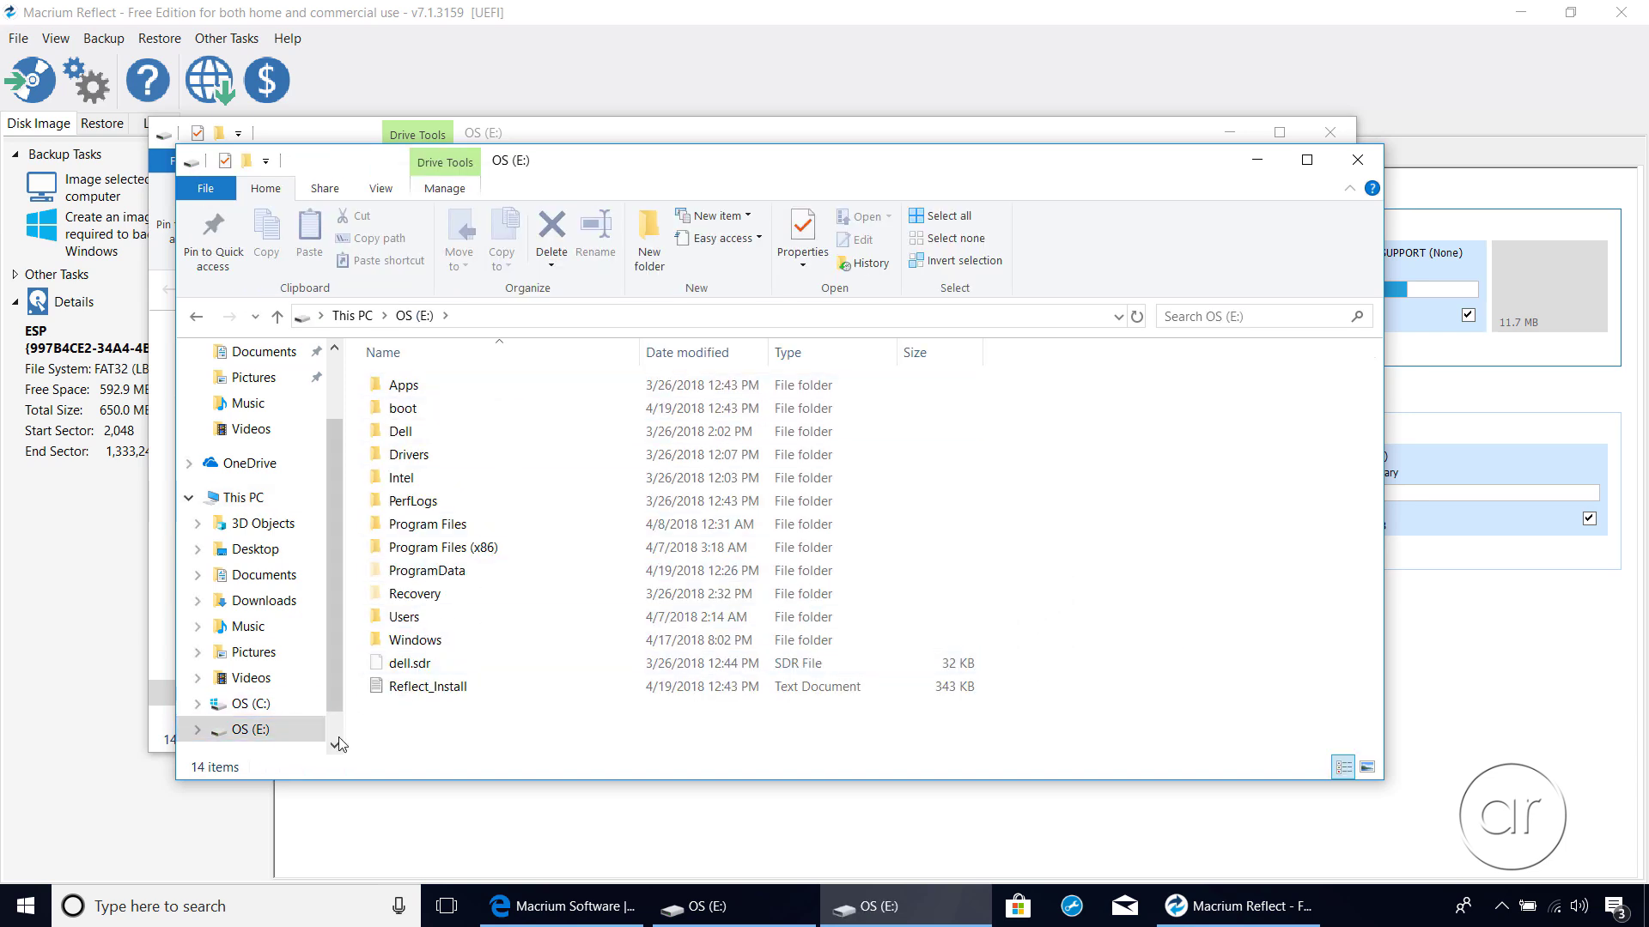
{"action": "left_click", "coordinate": [9, 919]}
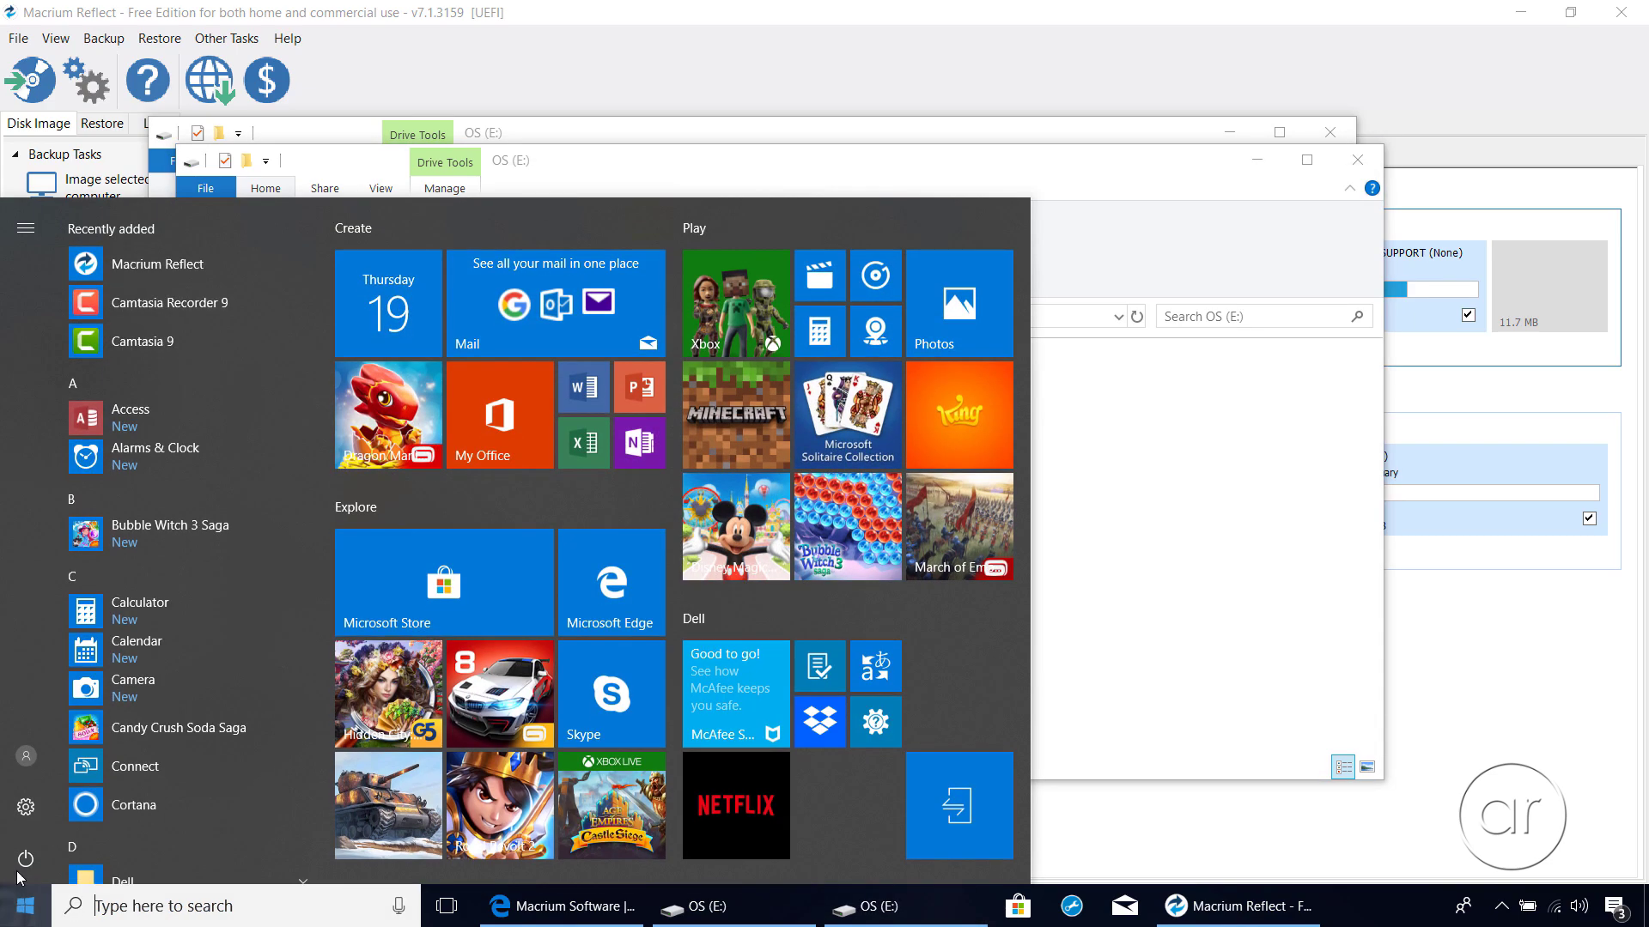
Restart the PC from the Start menu and enter the Dell BIOS setup with F2
{"action": "left_click", "coordinate": [26, 859]}
{"action": "left_click", "coordinate": [91, 800]}
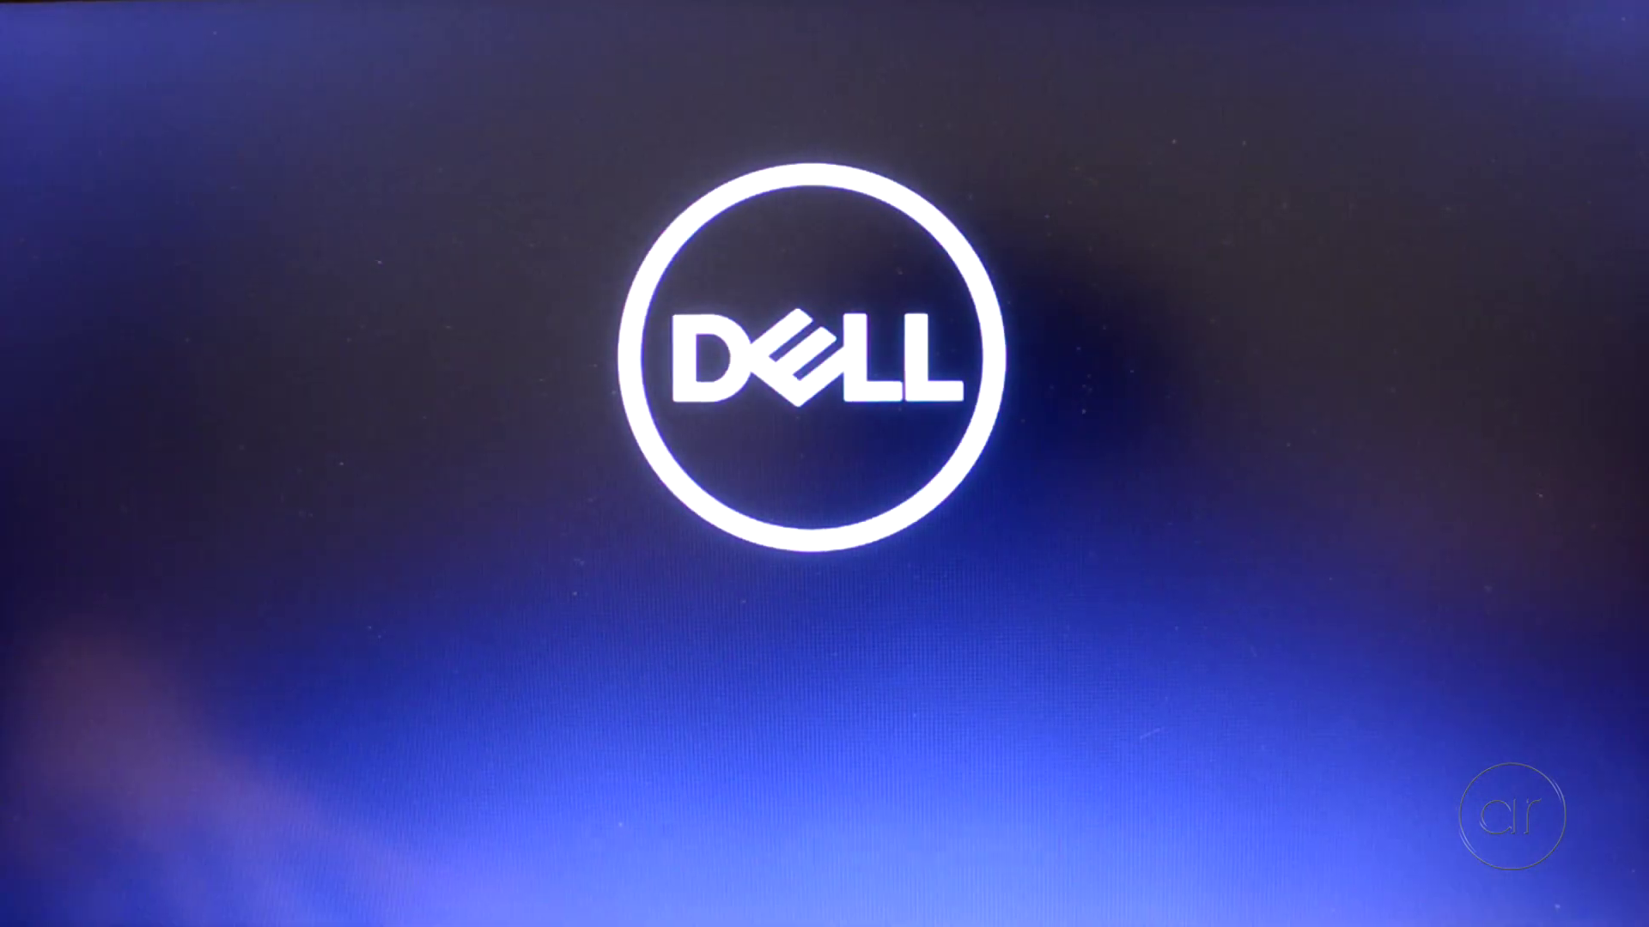
{"action": "key", "text": "F2"}
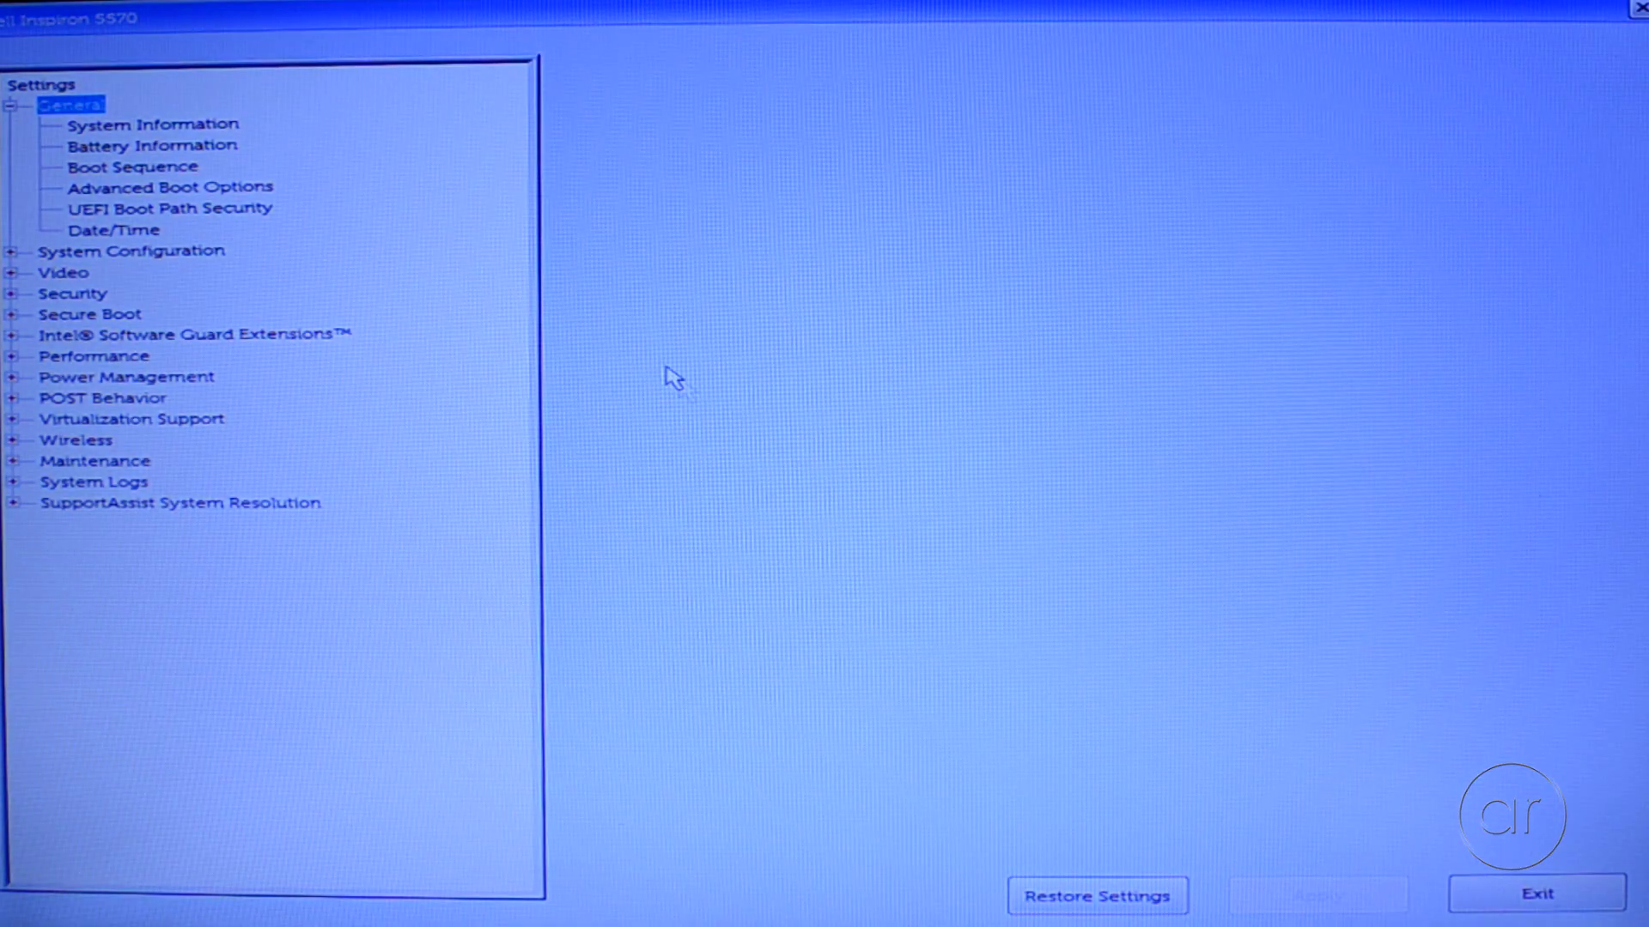
In Boot Sequence, move the Intel SSD UEFI entry to the top and untick Windows Boot Manager
{"action": "left_click", "coordinate": [146, 167]}
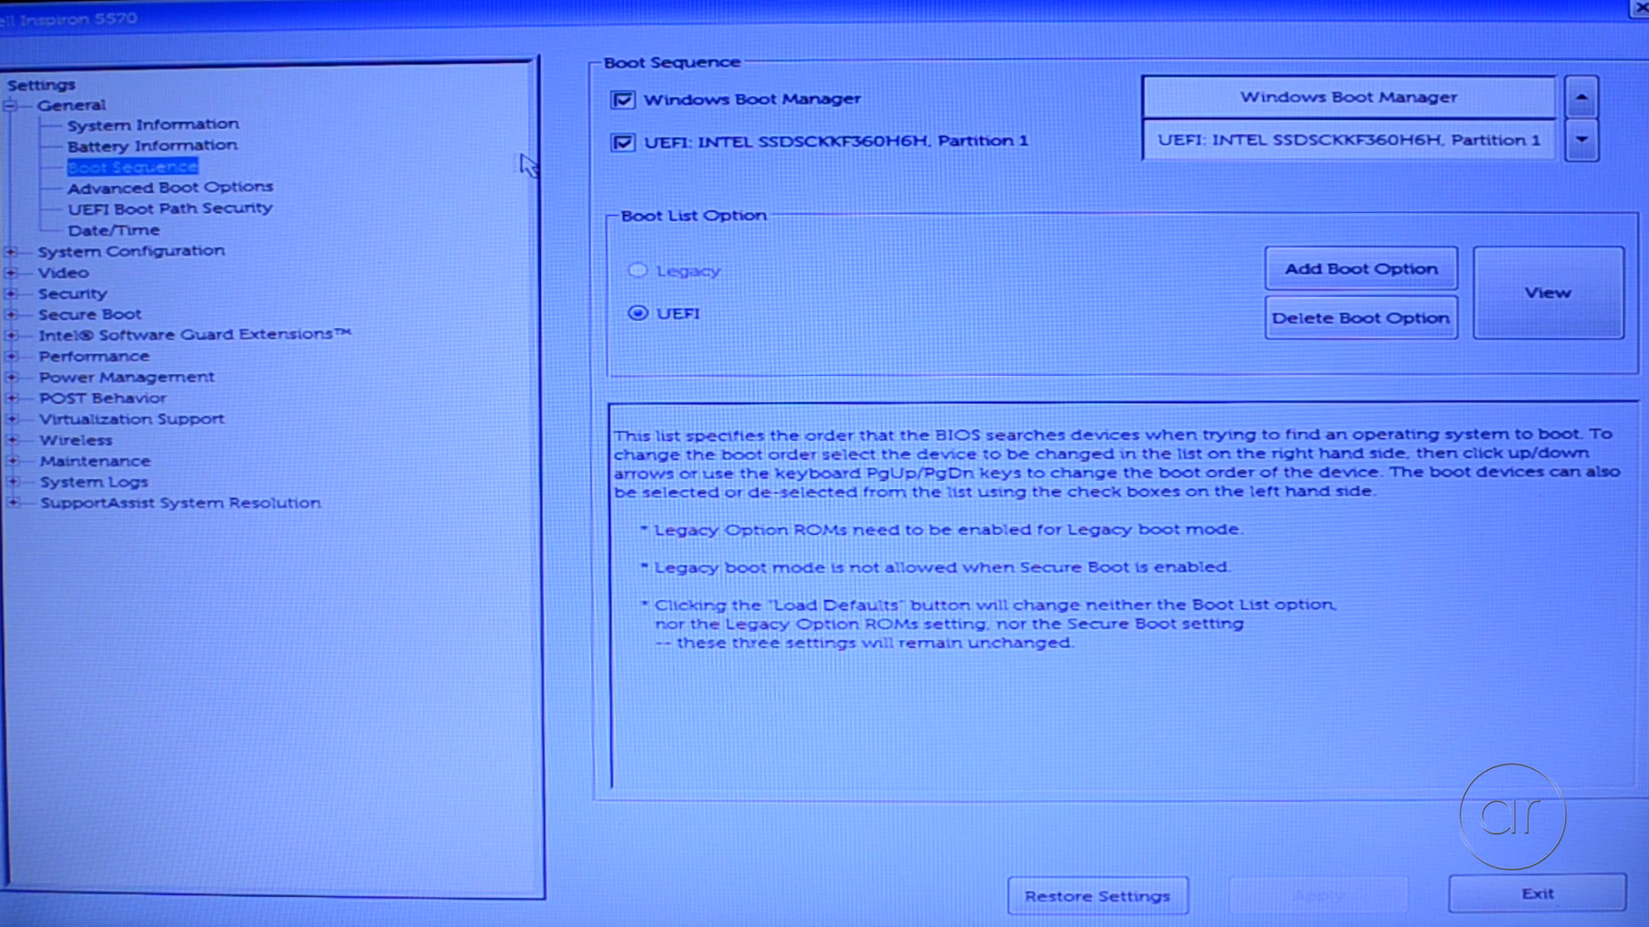
{"action": "left_click", "coordinate": [1215, 150]}
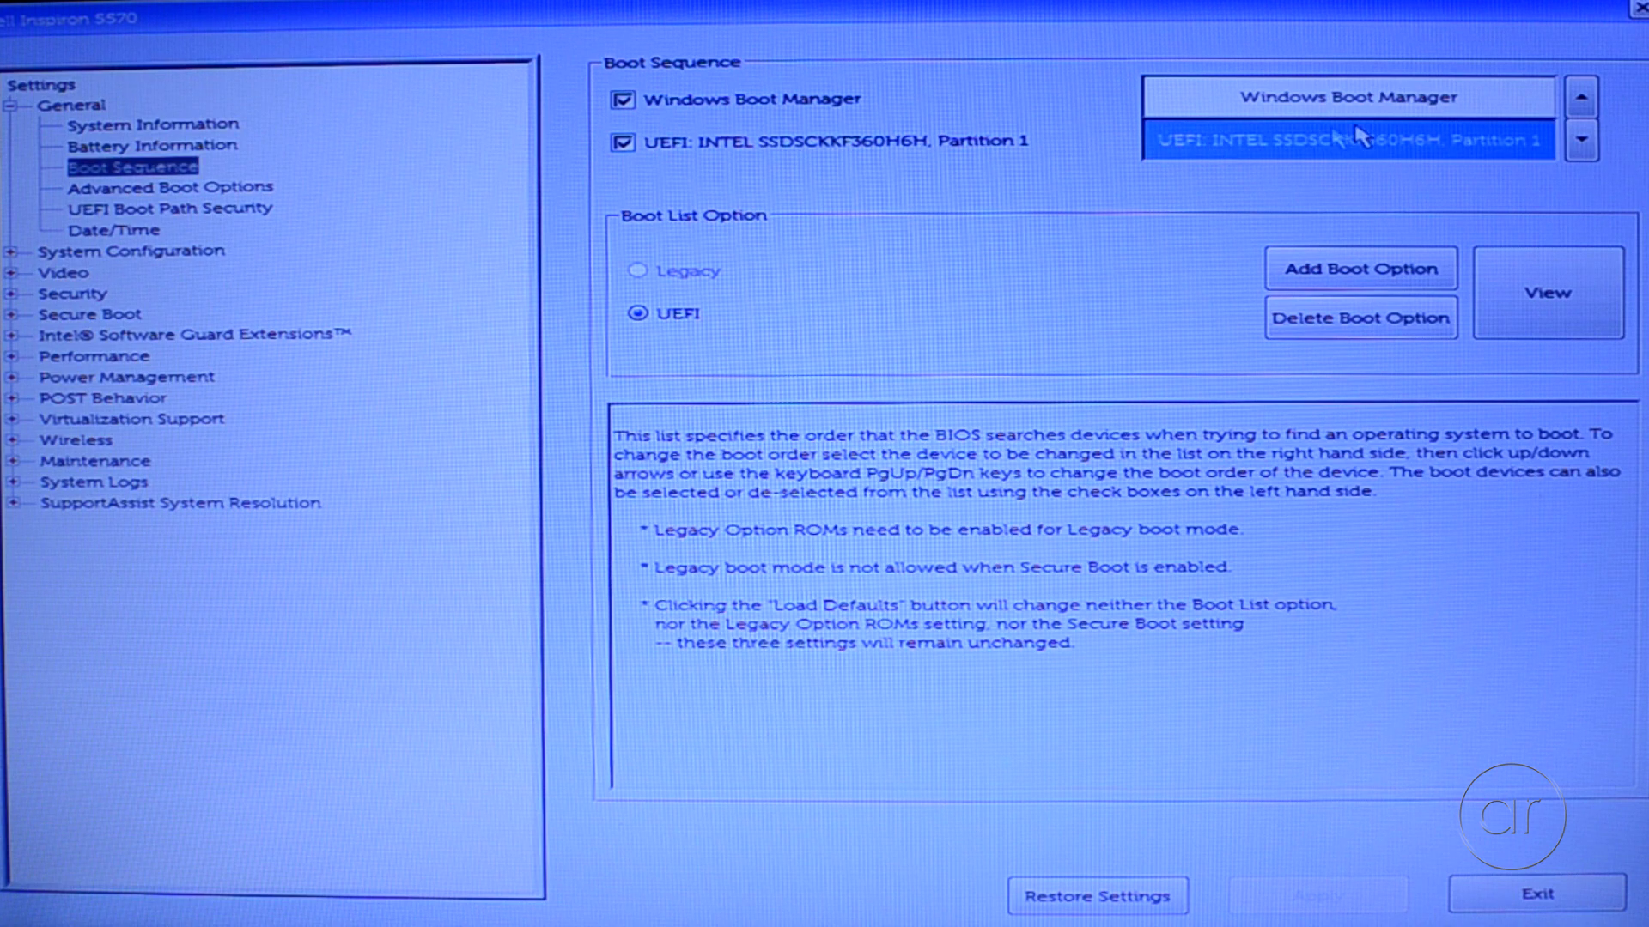
{"action": "left_click", "coordinate": [1582, 98]}
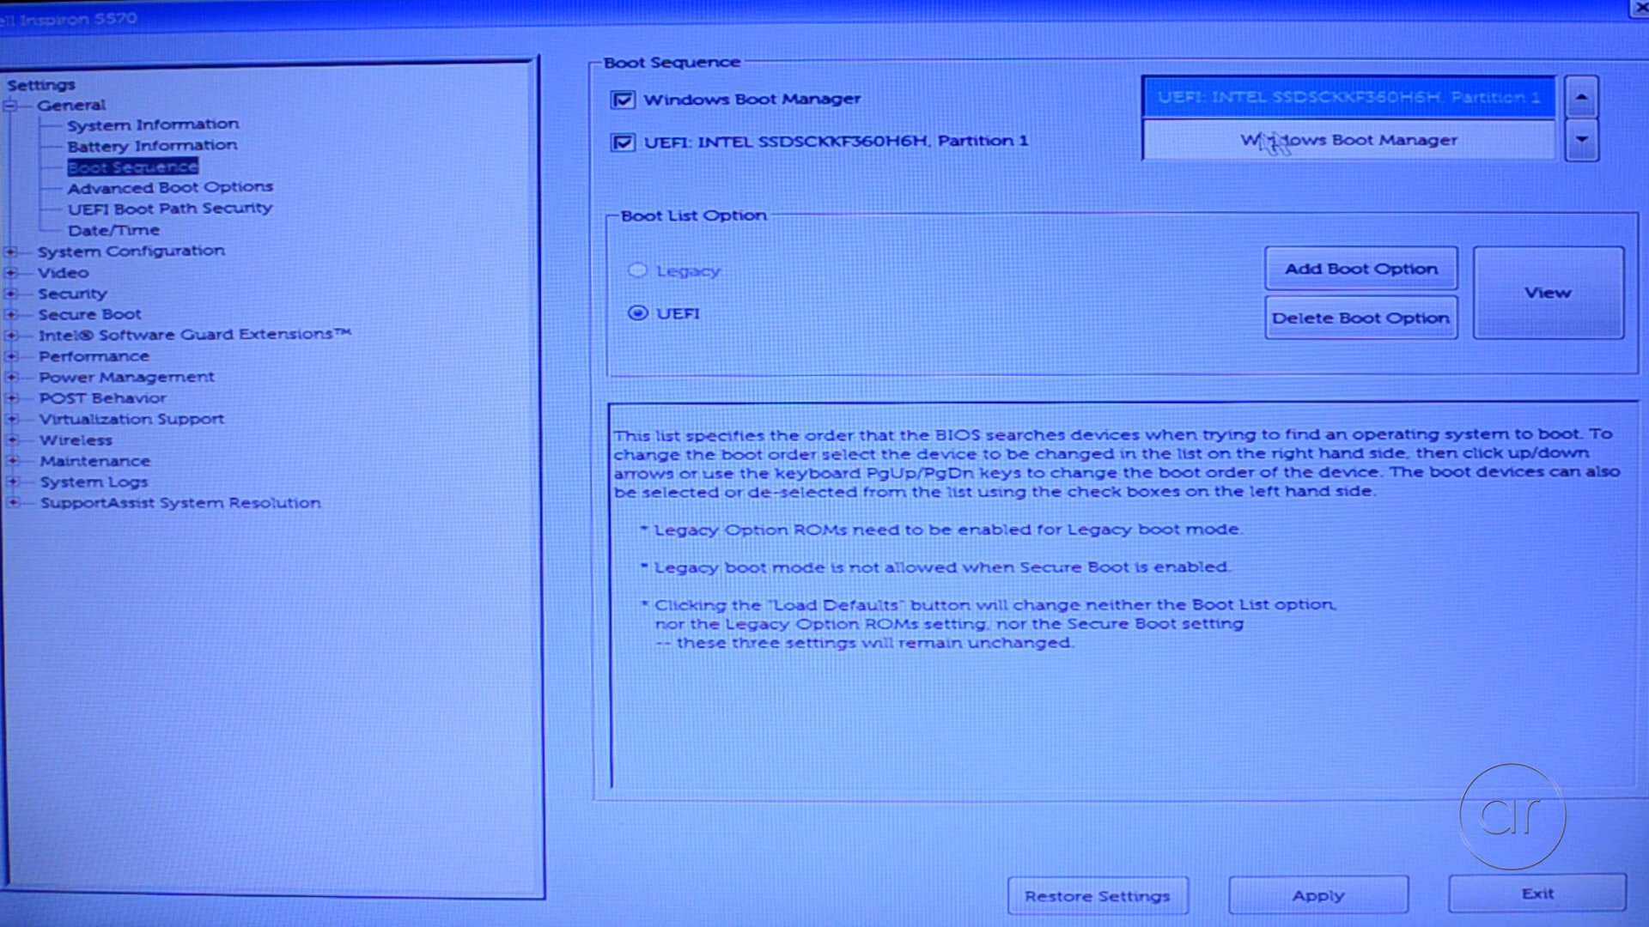
{"action": "left_click", "coordinate": [625, 101]}
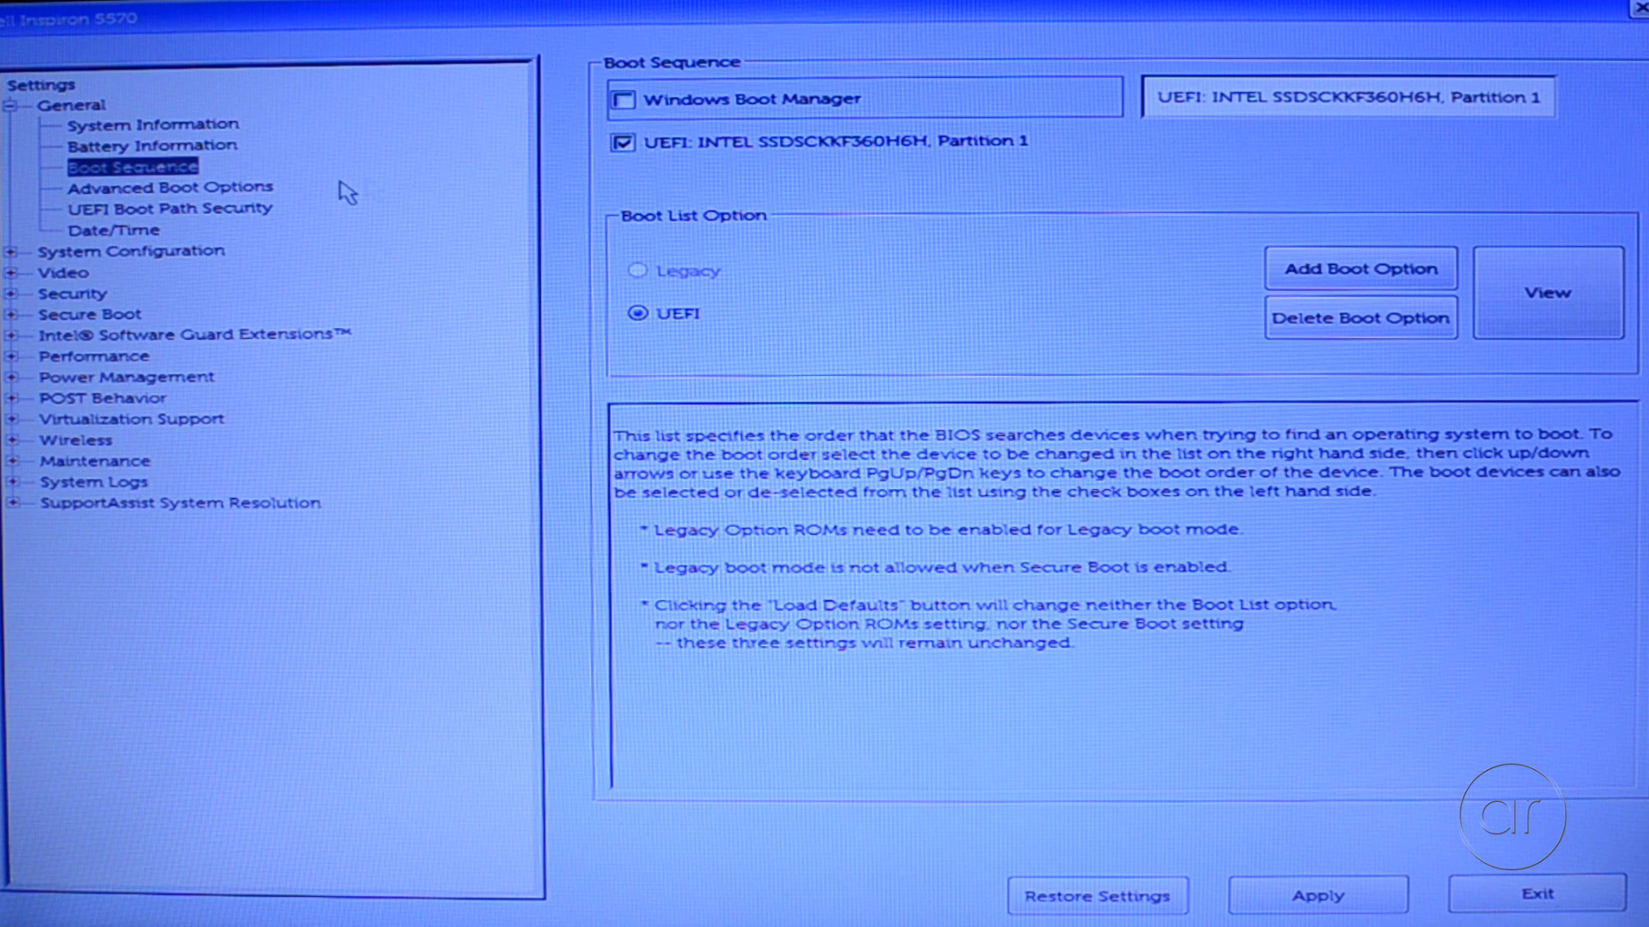
{"action": "left_click", "coordinate": [10, 251]}
Disable SATA-0 under Drives, then apply it and save as custom user settings
{"action": "left_click", "coordinate": [103, 315]}
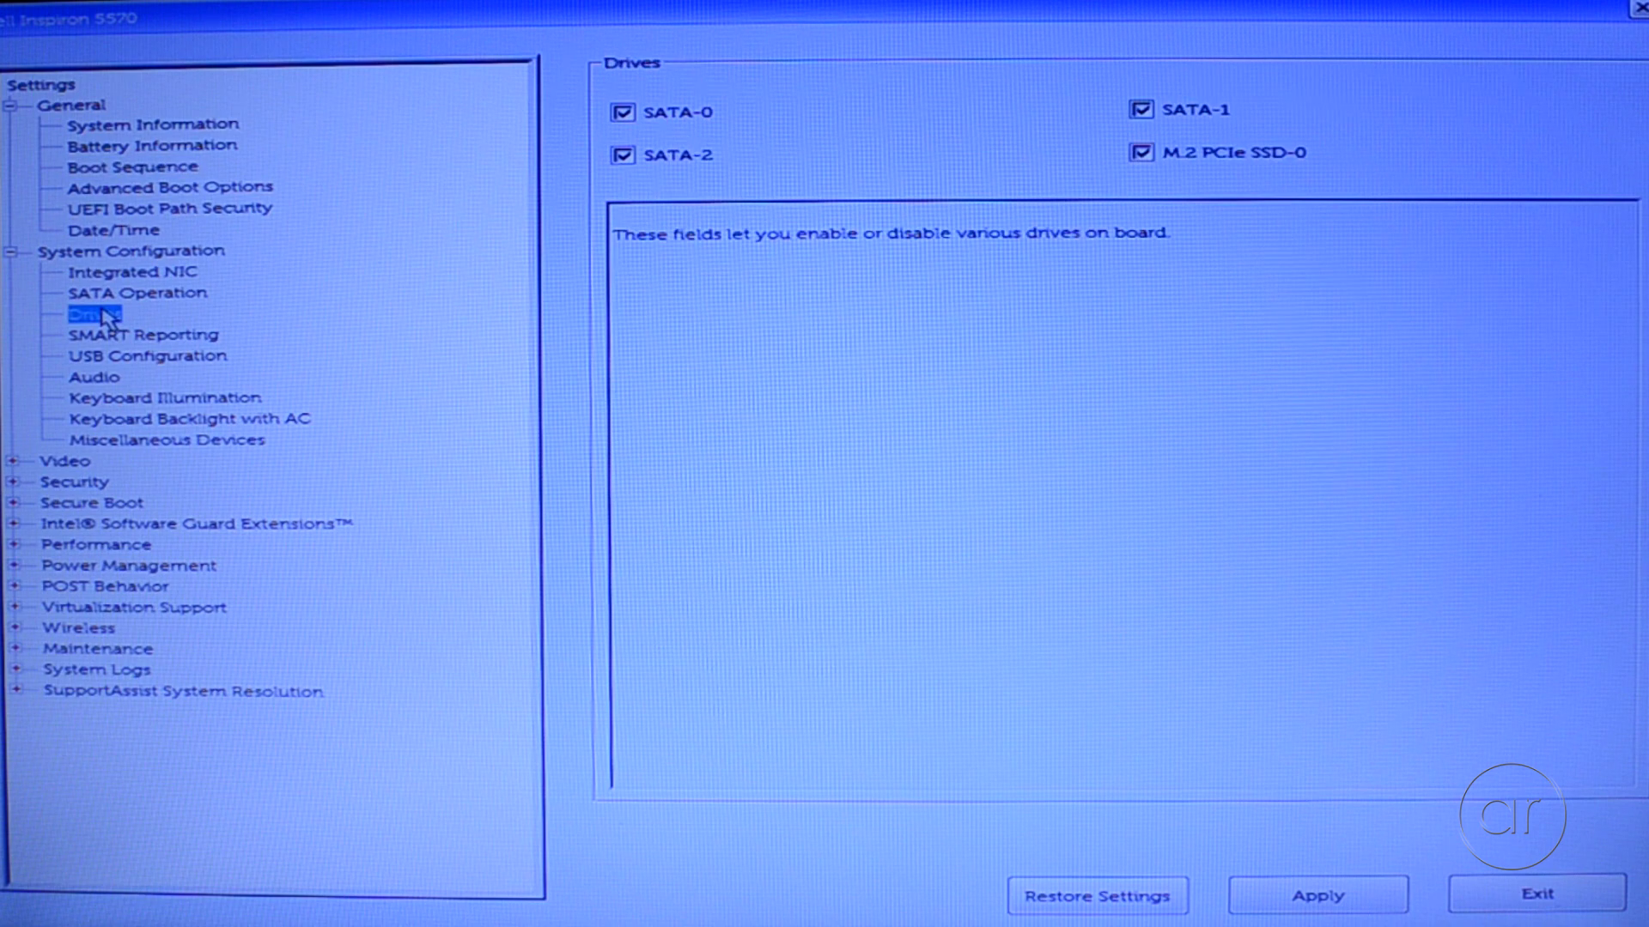
{"action": "left_click", "coordinate": [624, 114]}
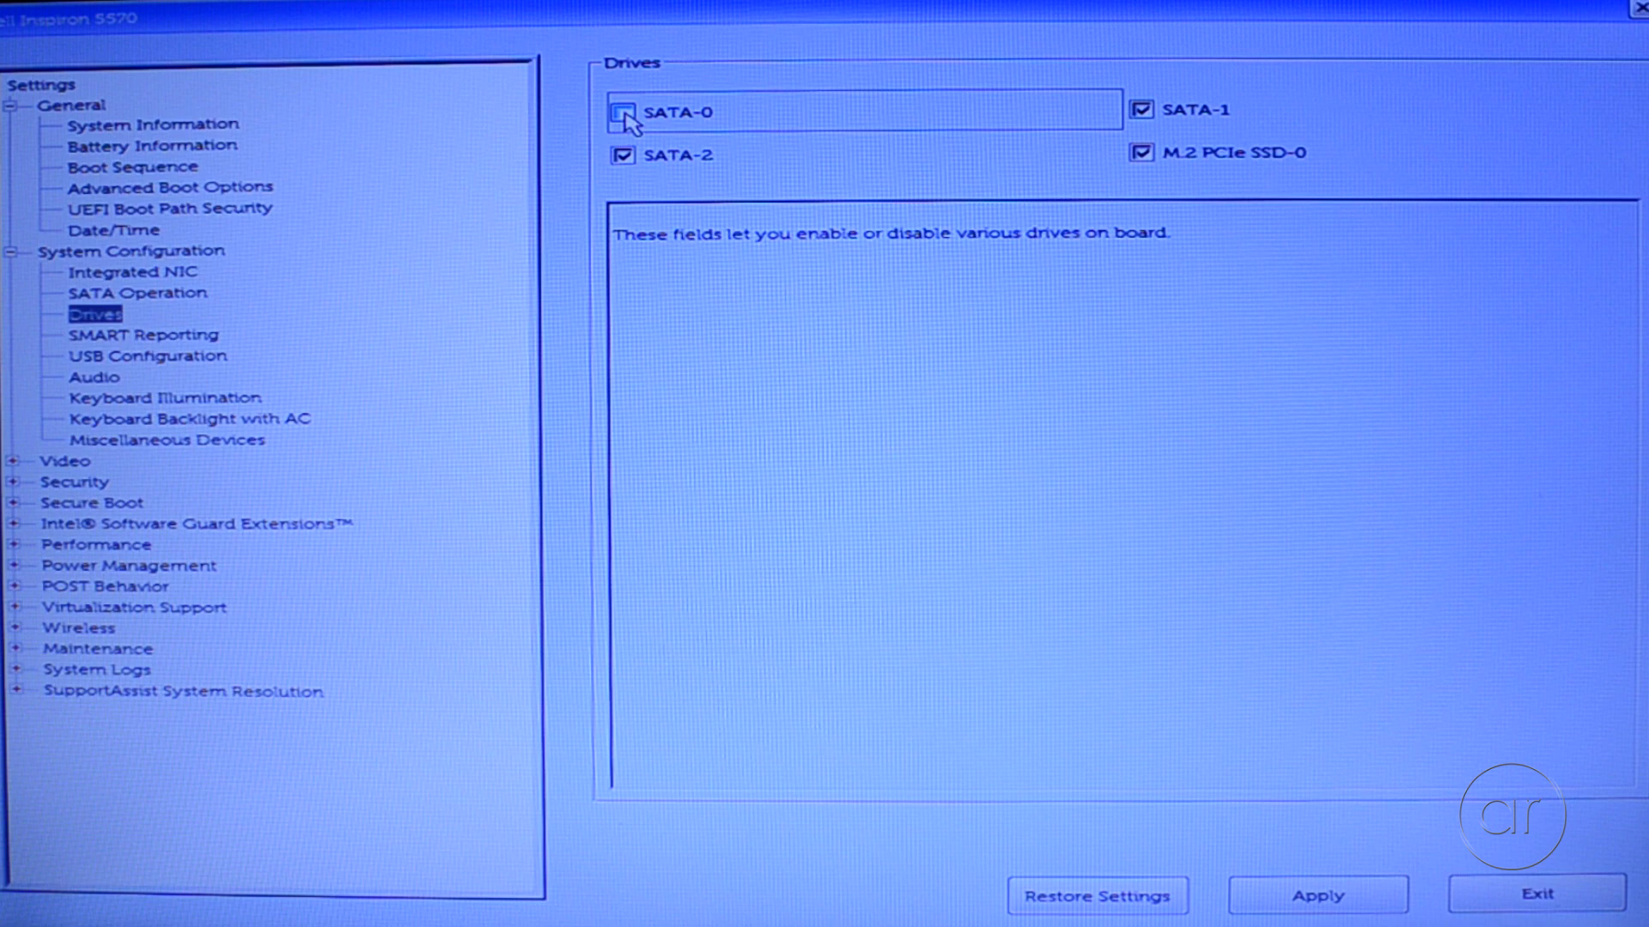
{"action": "left_click", "coordinate": [1271, 903]}
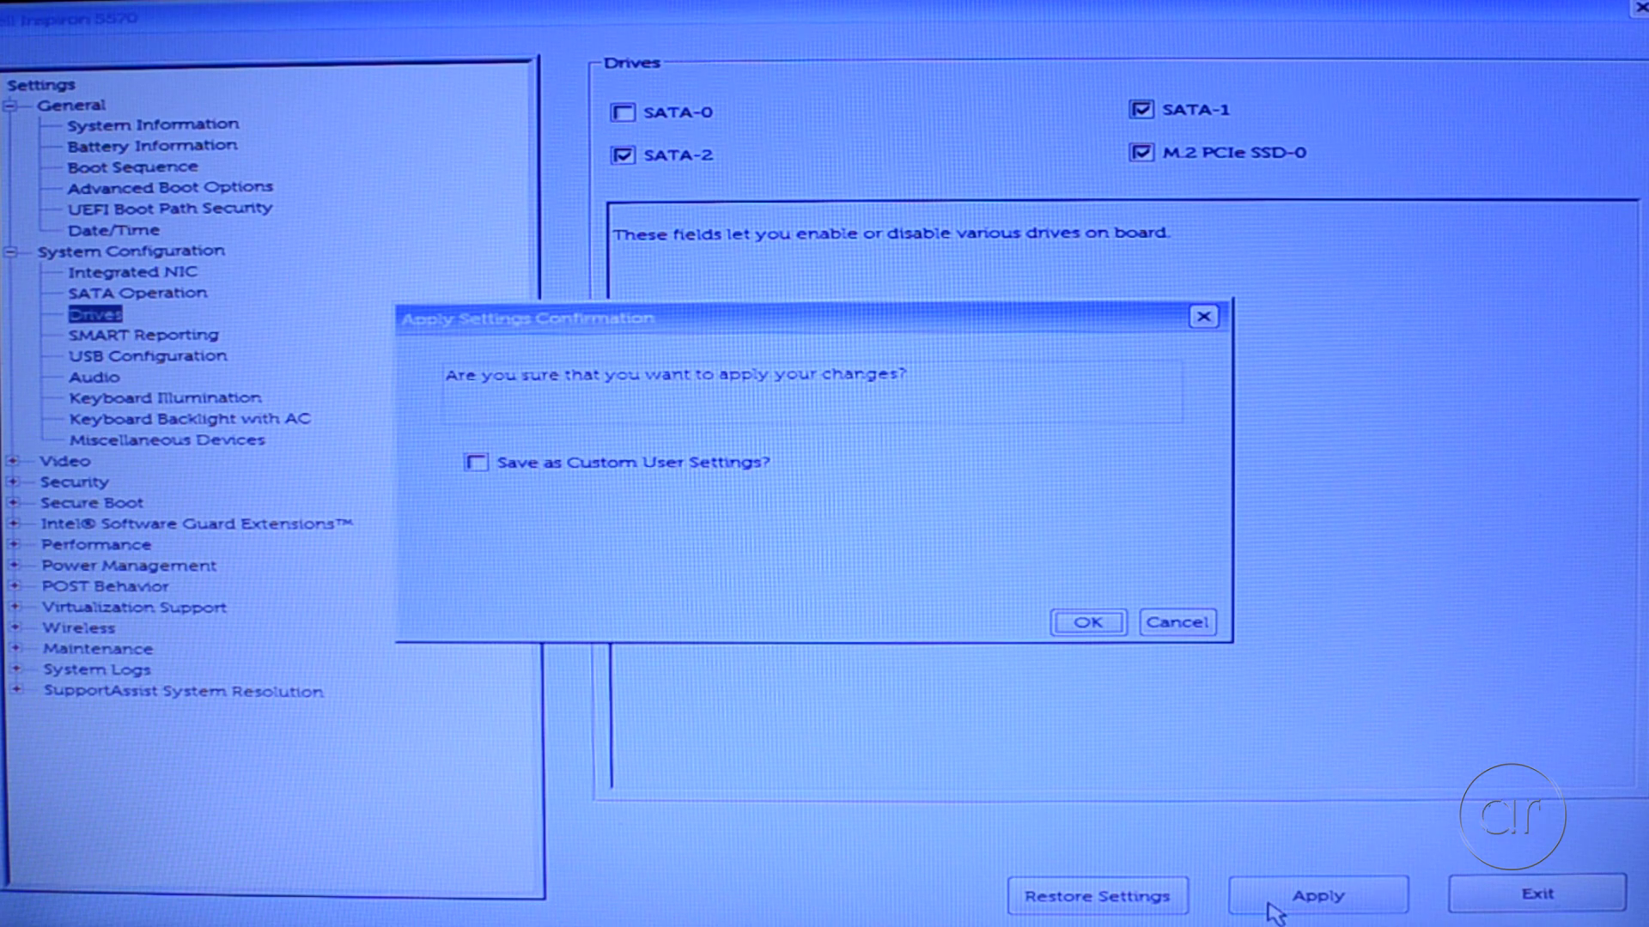
{"action": "left_click", "coordinate": [554, 468]}
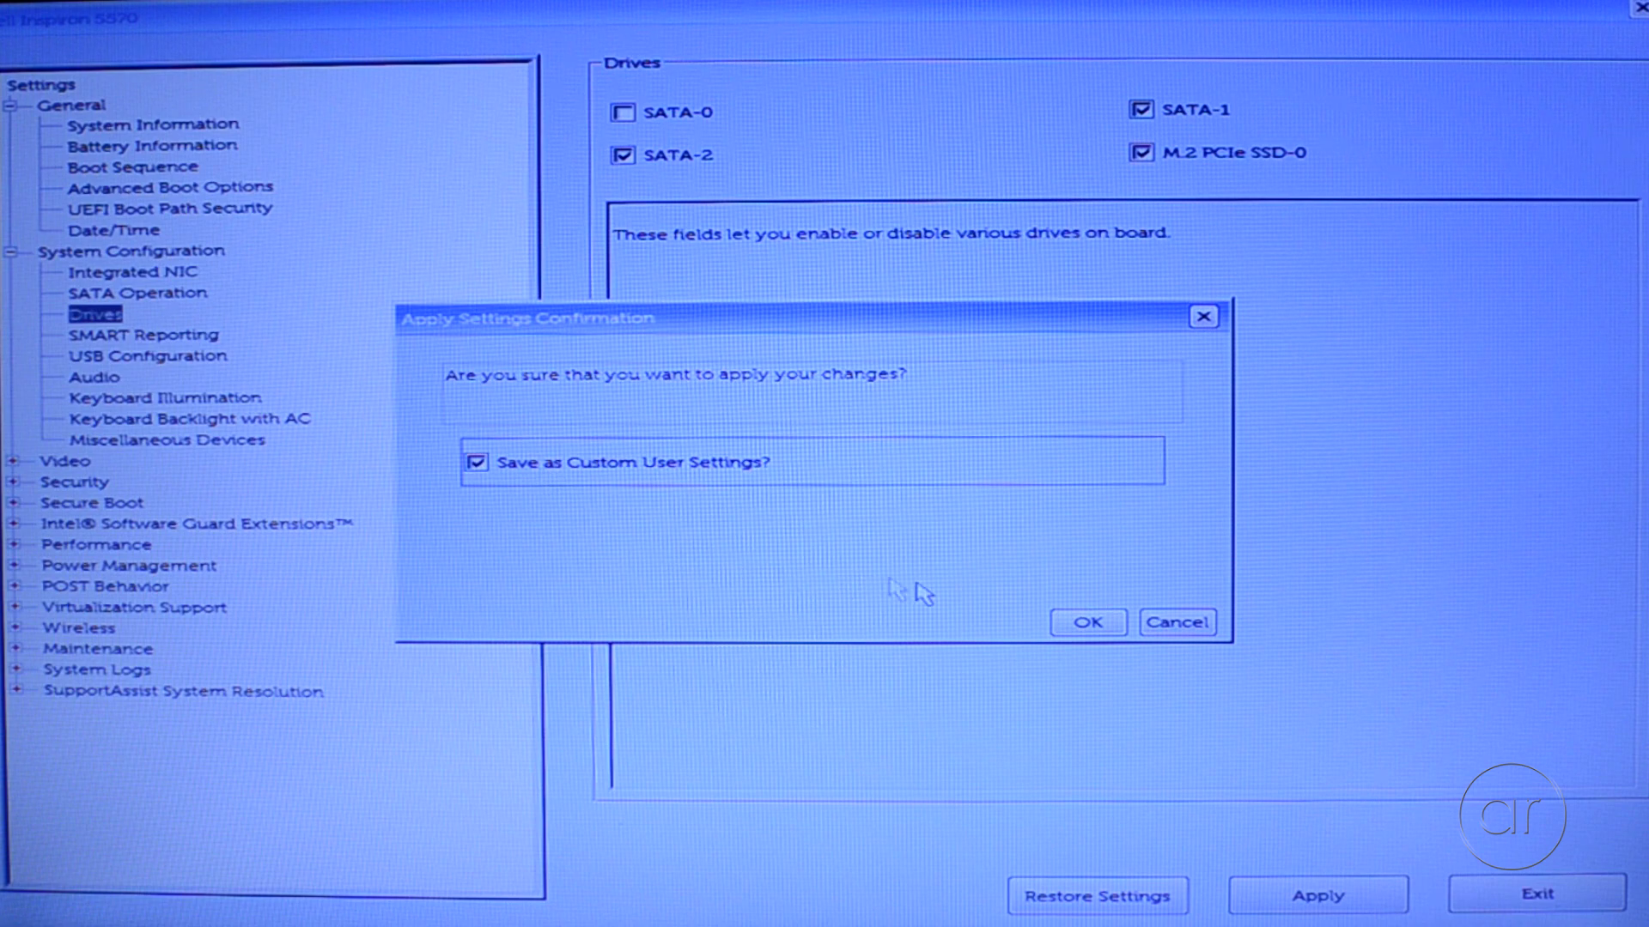
{"action": "left_click", "coordinate": [1087, 622]}
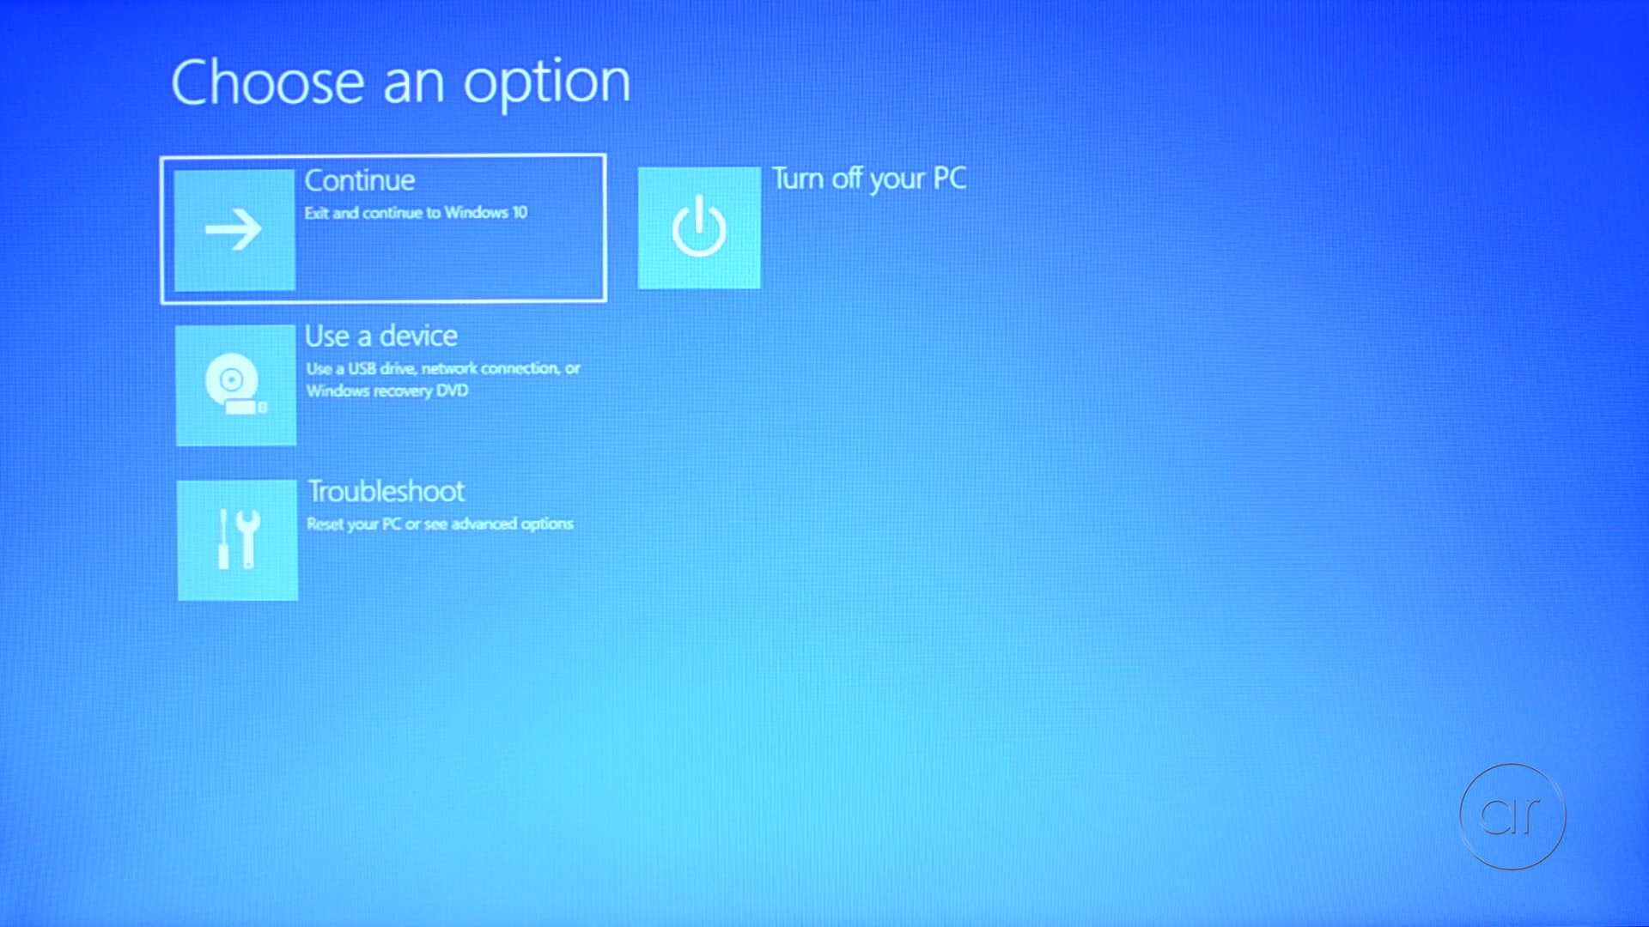
Choose Continue on the recovery screen to boot into Windows 10 from the cloned drive
{"action": "left_click", "coordinate": [475, 273]}
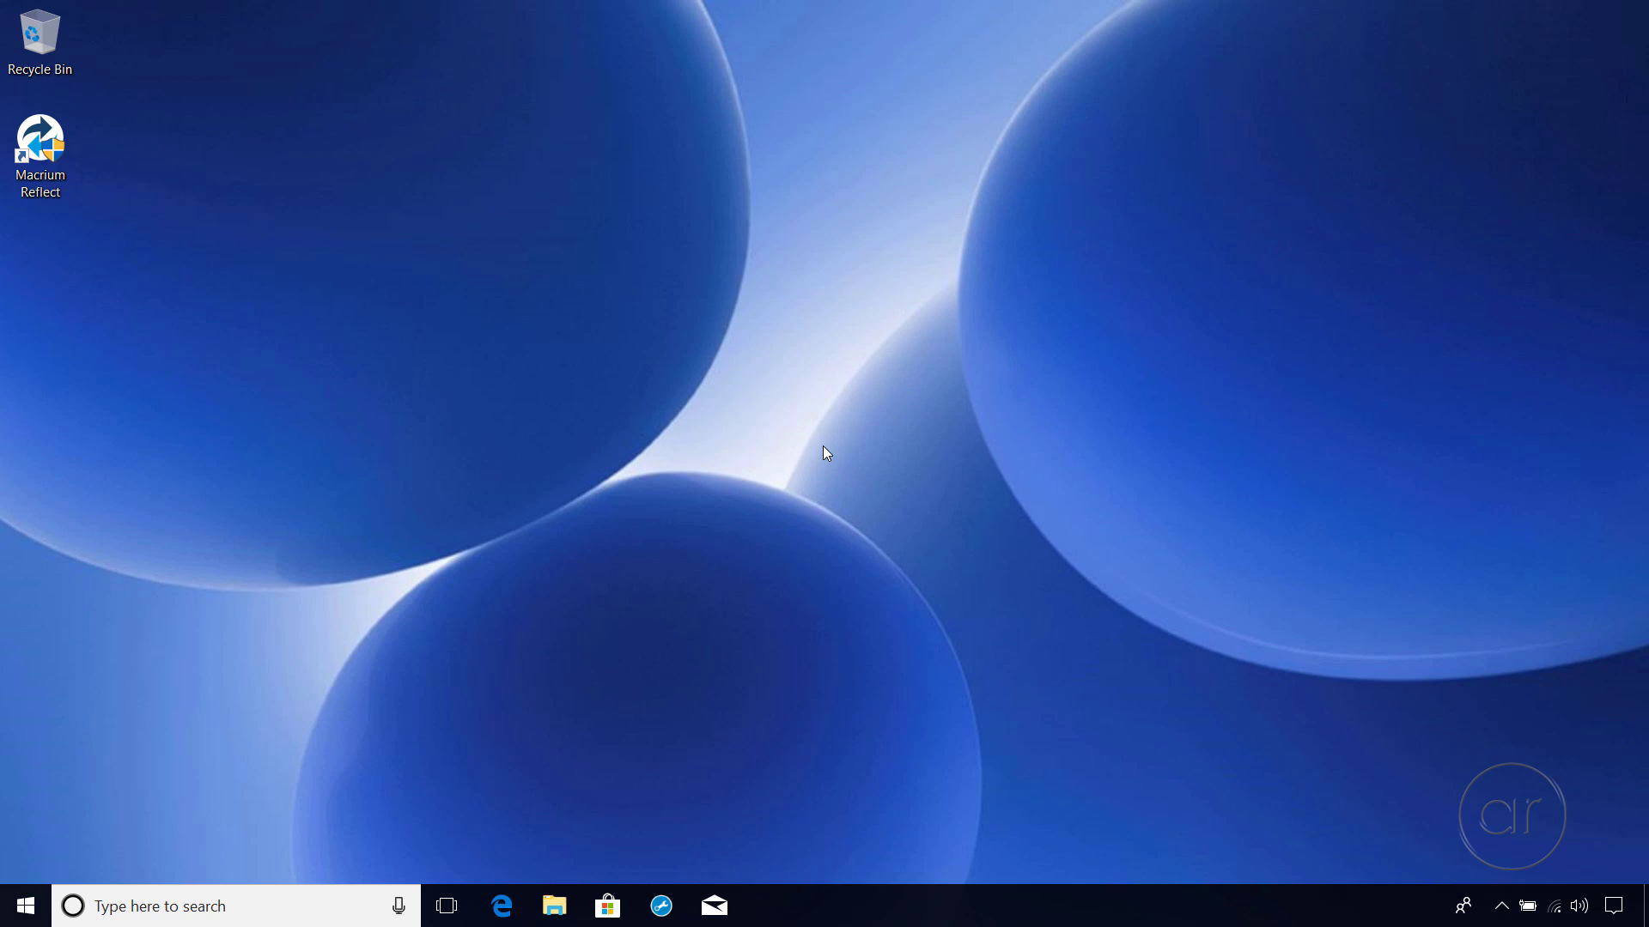
Check This PC in File Explorer: the SSD shows as OS (C:), 284 GB free of 321 GB
{"action": "left_click", "coordinate": [554, 906]}
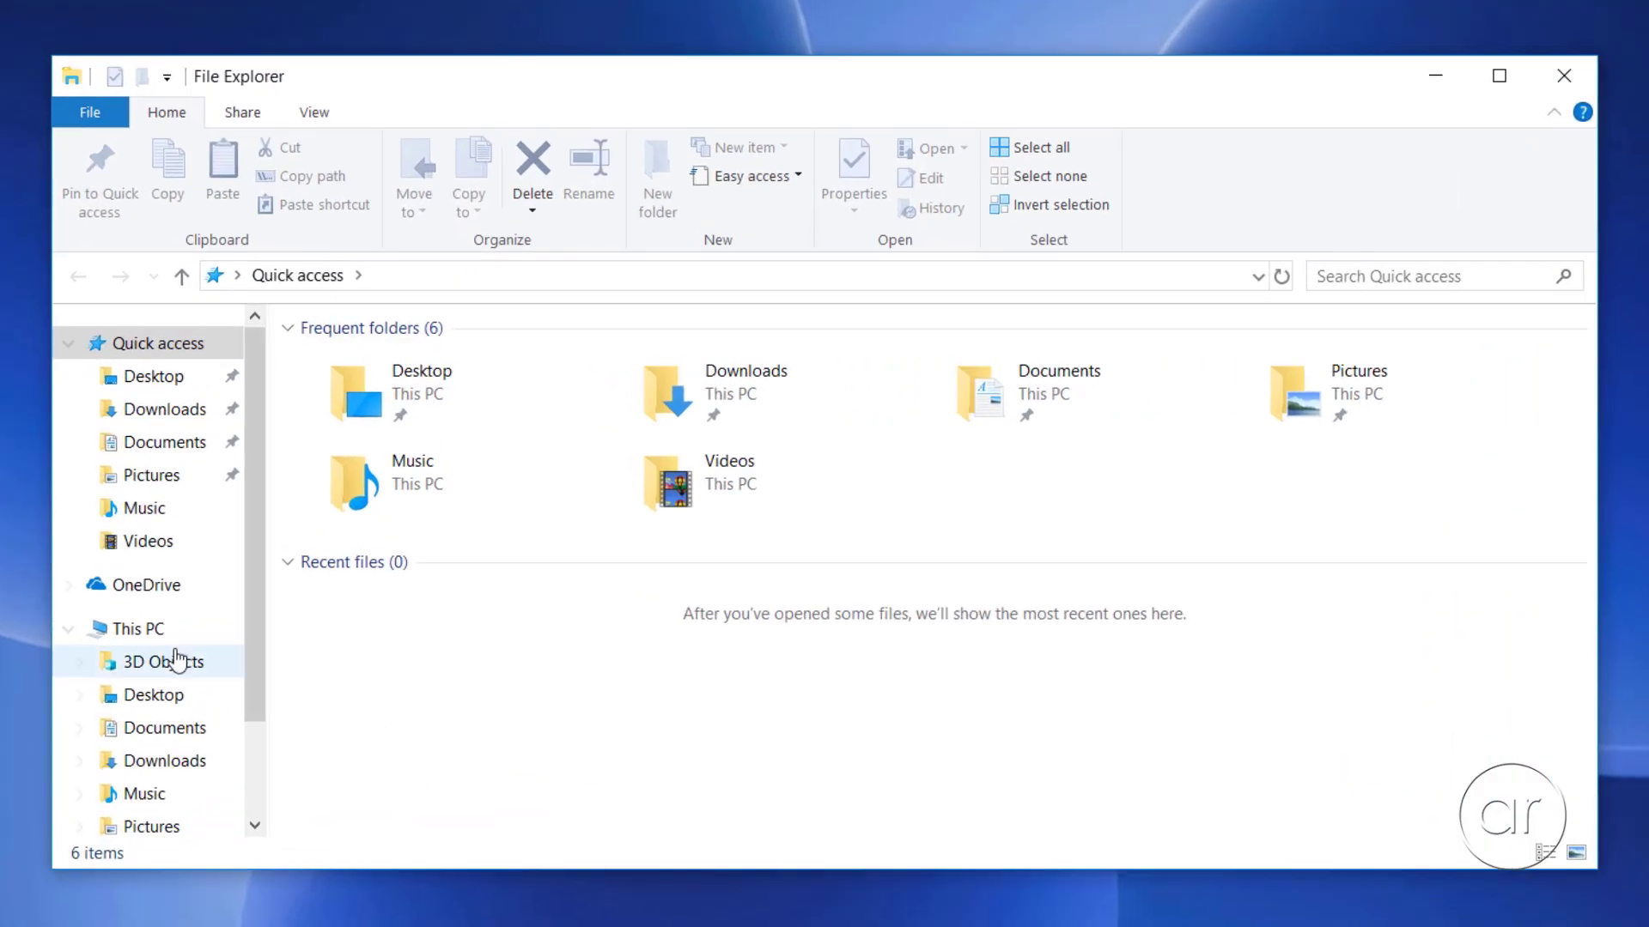
{"action": "left_click", "coordinate": [138, 628]}
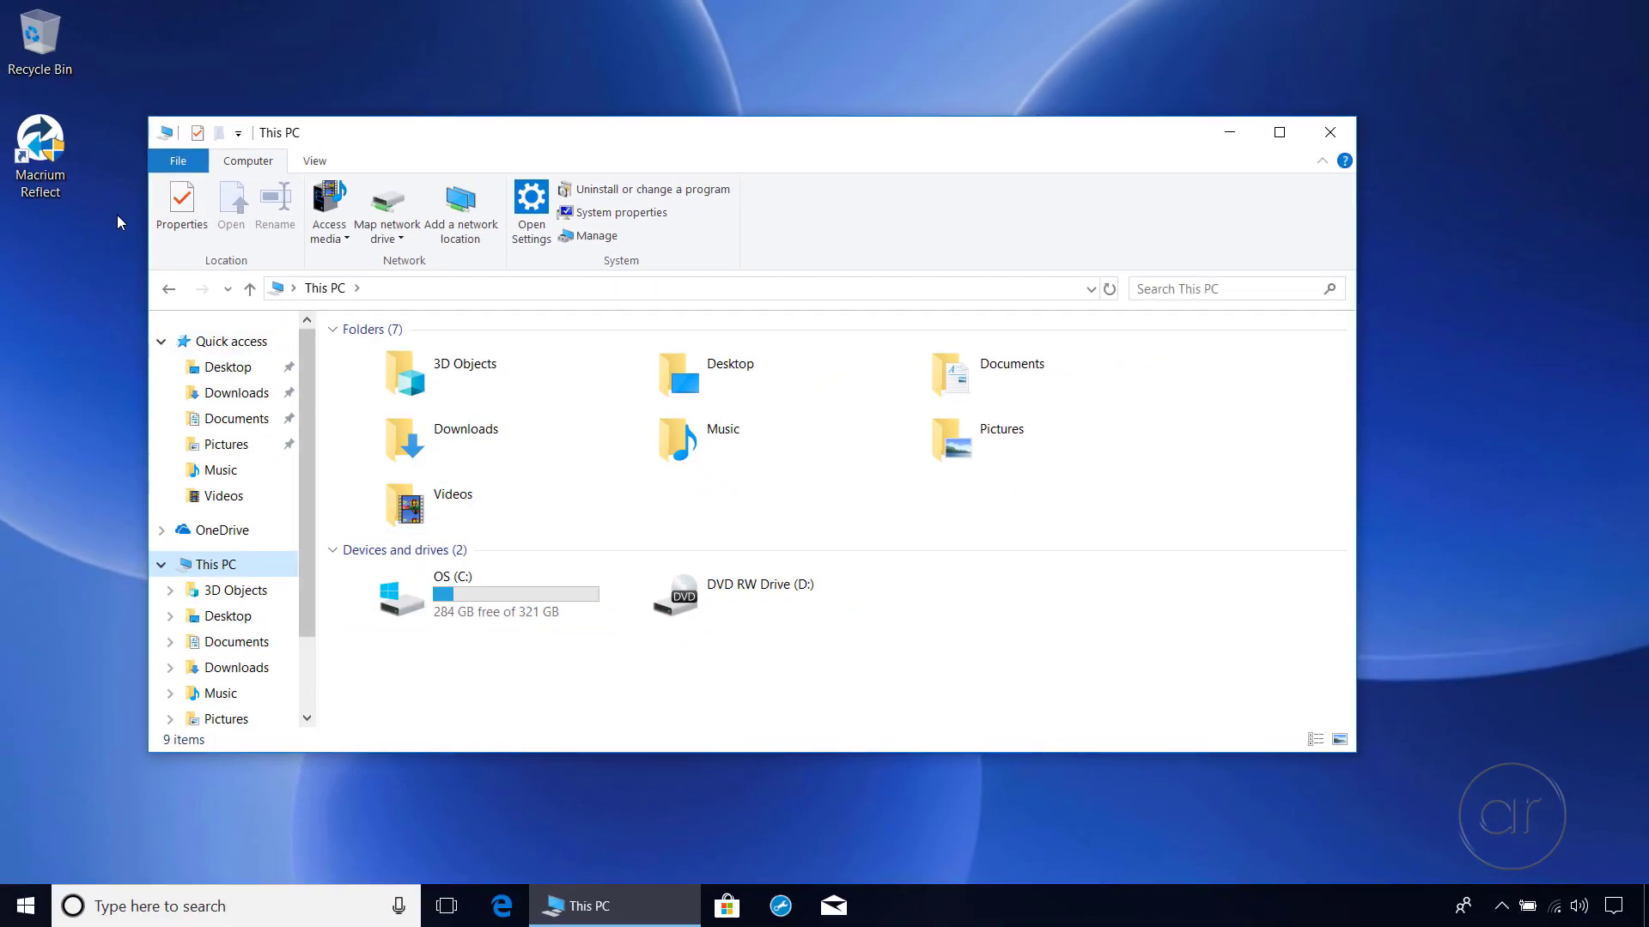
Launch Macrium Reflect from its desktop shortcut to review the Intel SSD's six partitions
{"action": "left_click", "coordinate": [53, 163]}
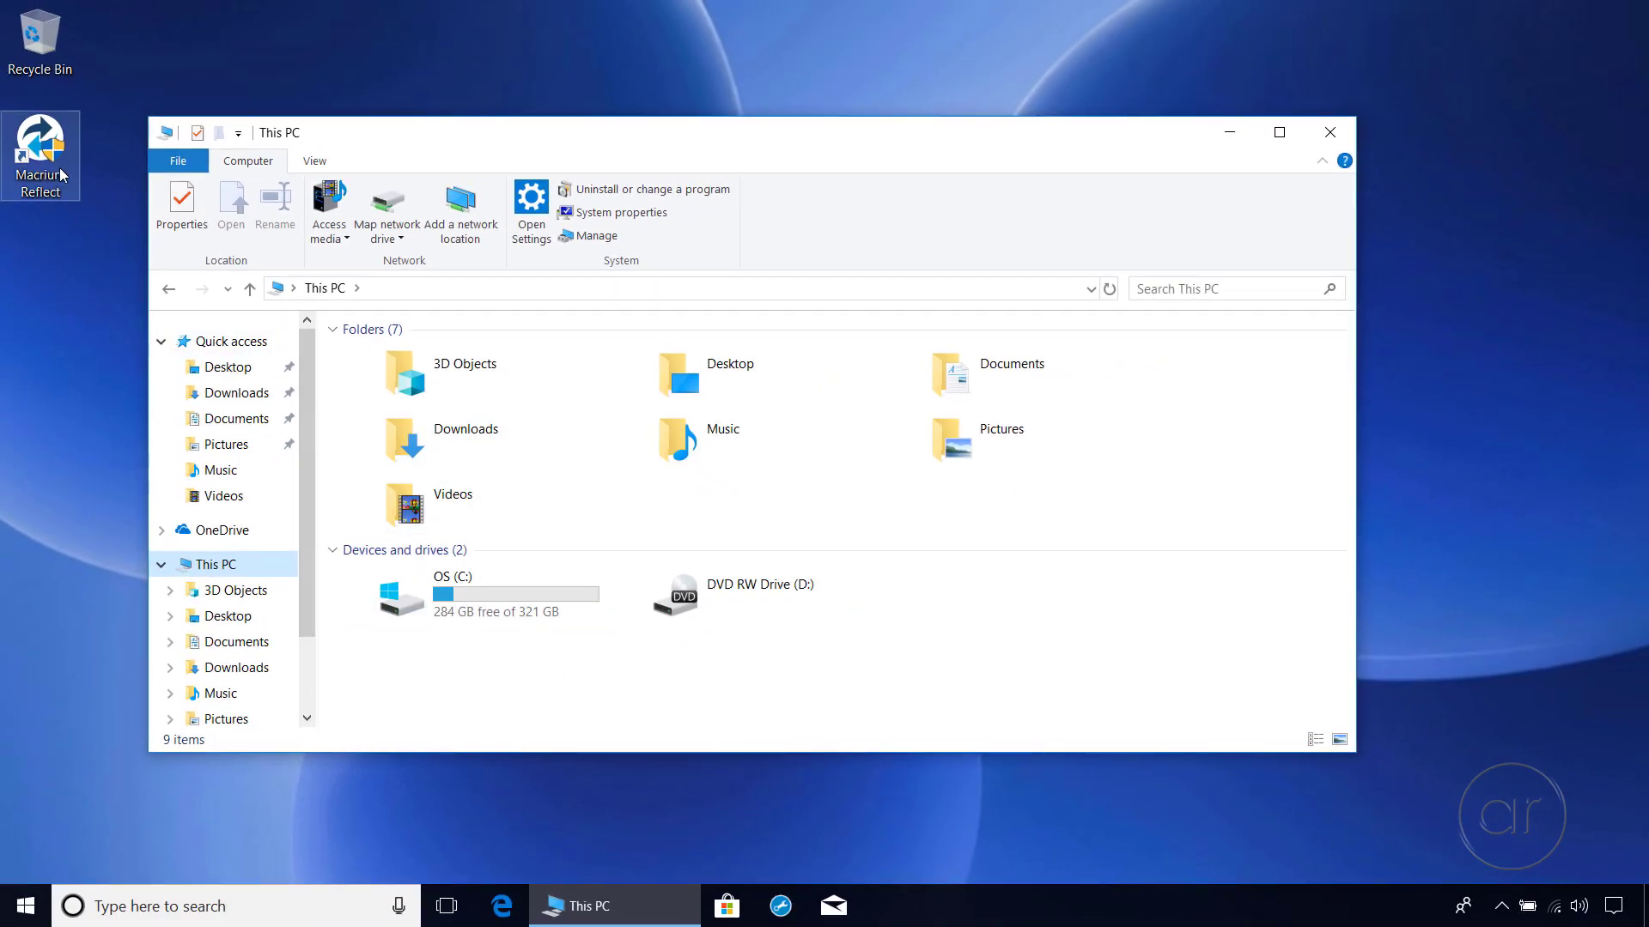
{"action": "double_click", "coordinate": [59, 168]}
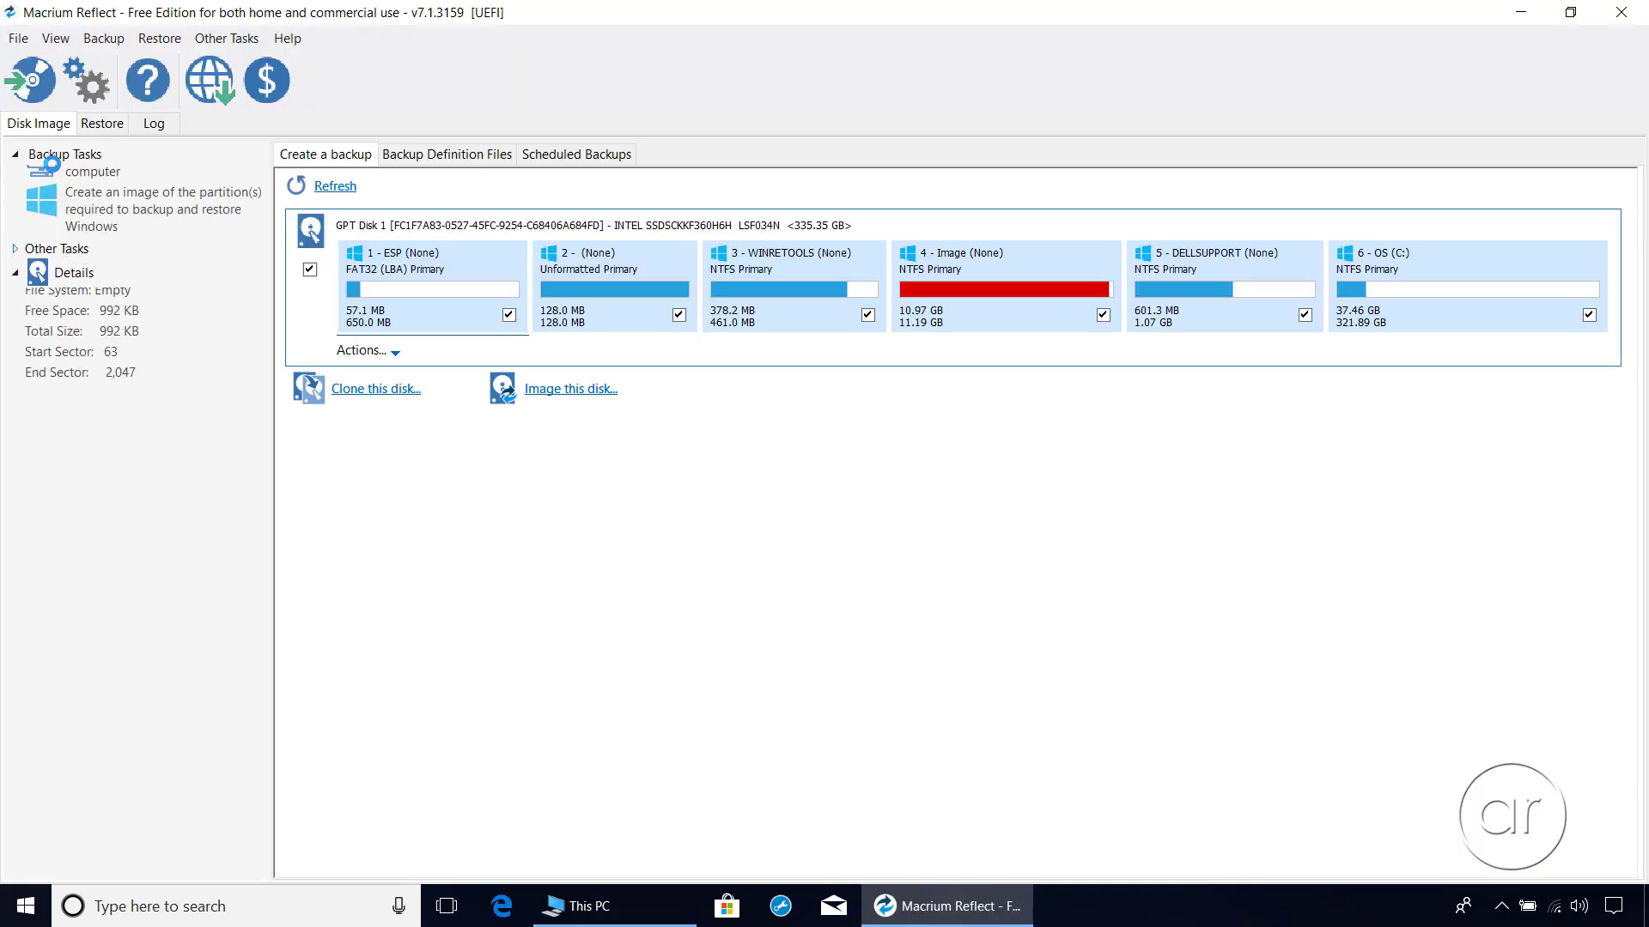